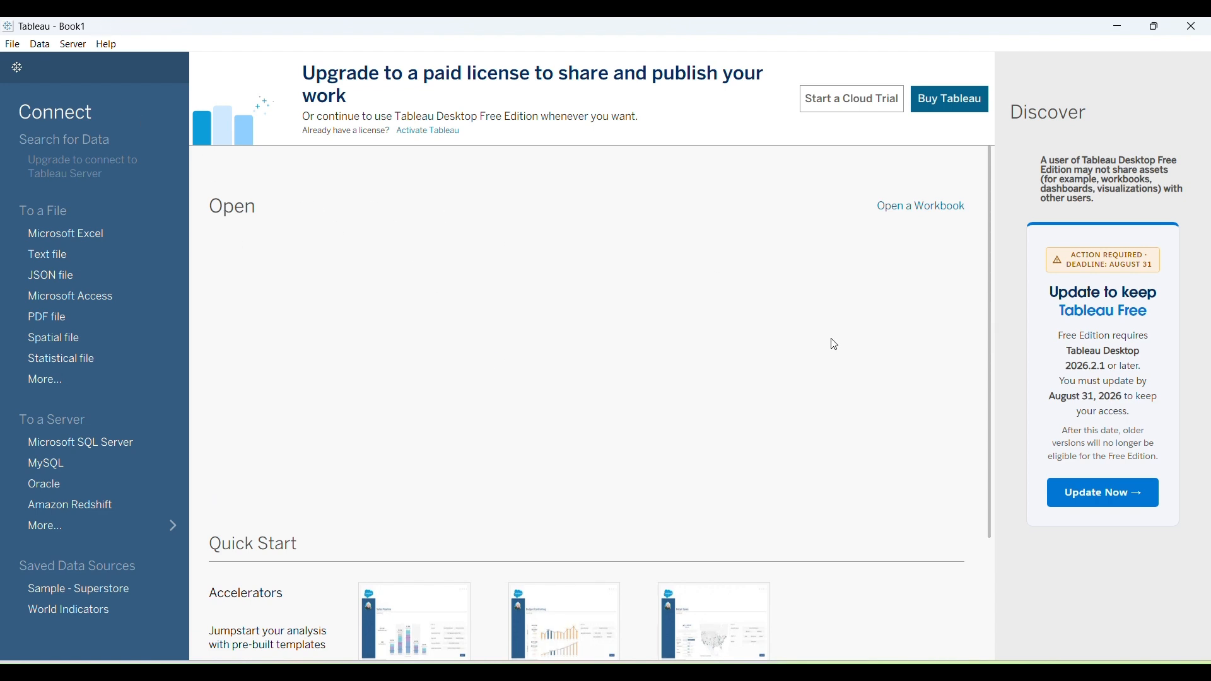
Connect to the Excel workbook Sample - Superstore Sales (Excel) from the Downloads folder
left_click(83, 243)
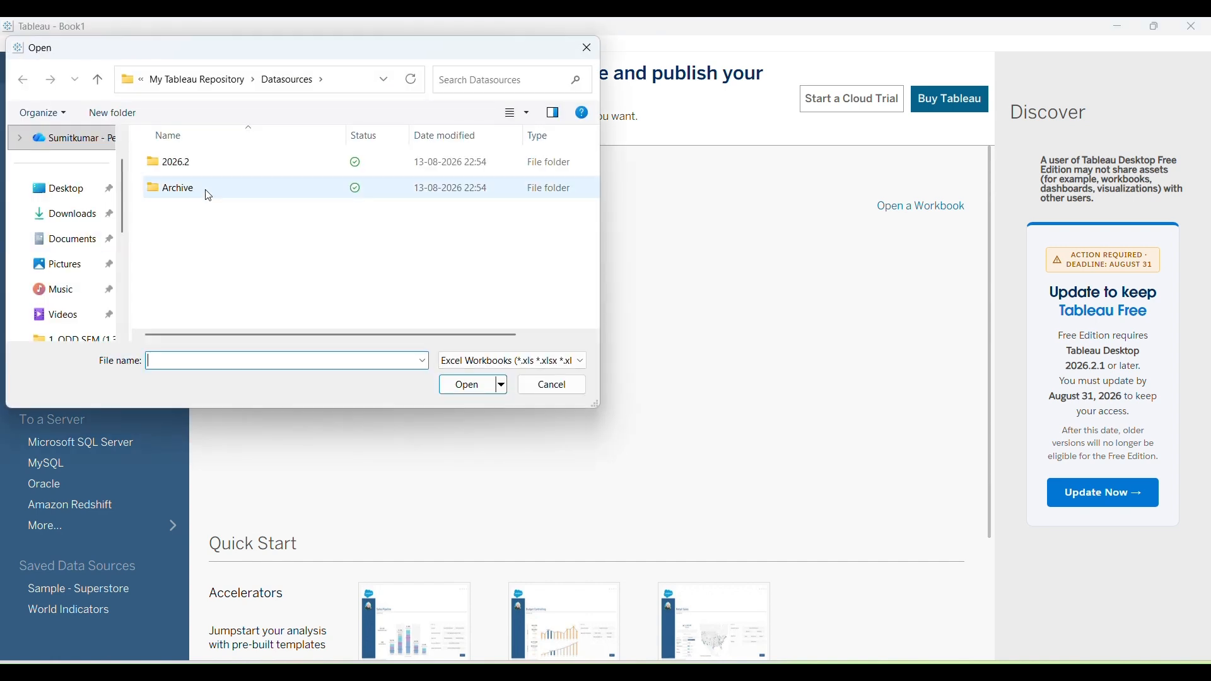
left_click(75, 215)
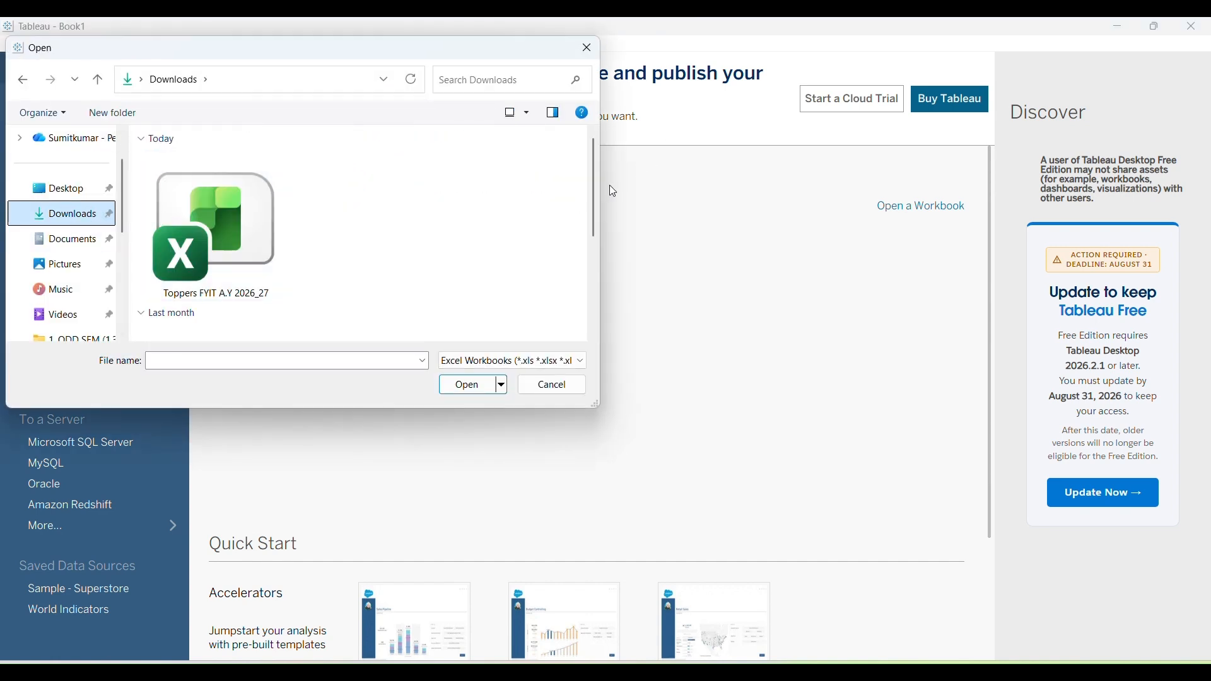
left_click_drag(594, 196, 596, 254)
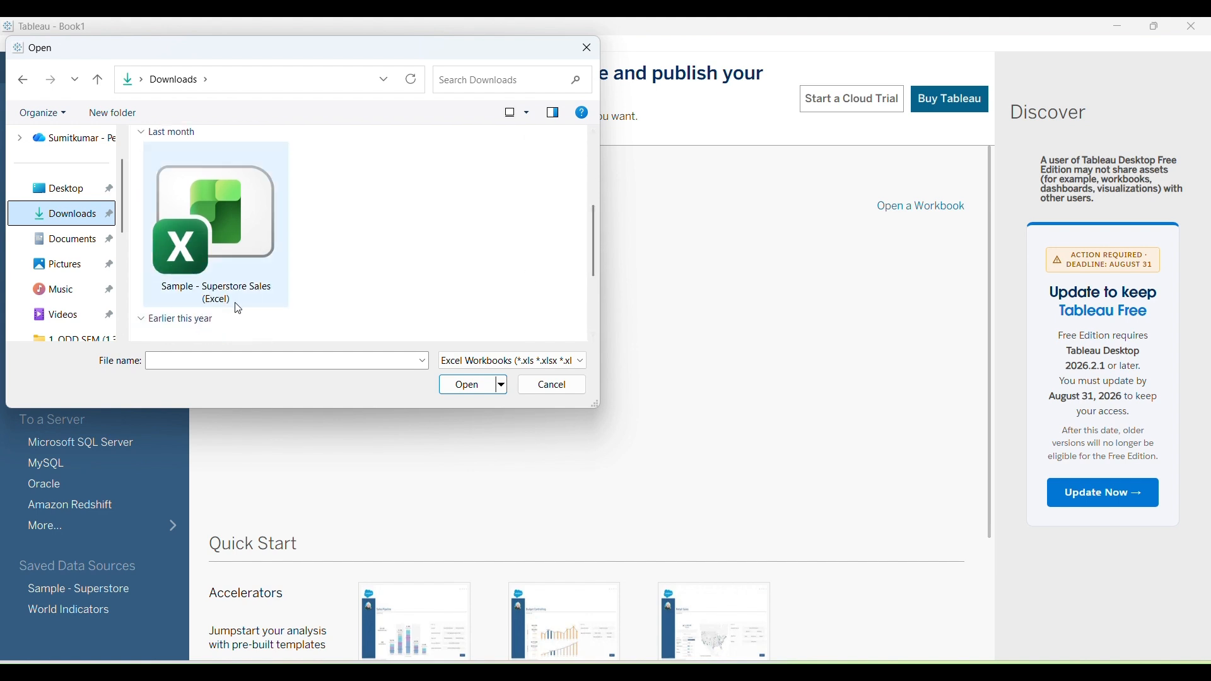
left_click(230, 269)
left_click(470, 384)
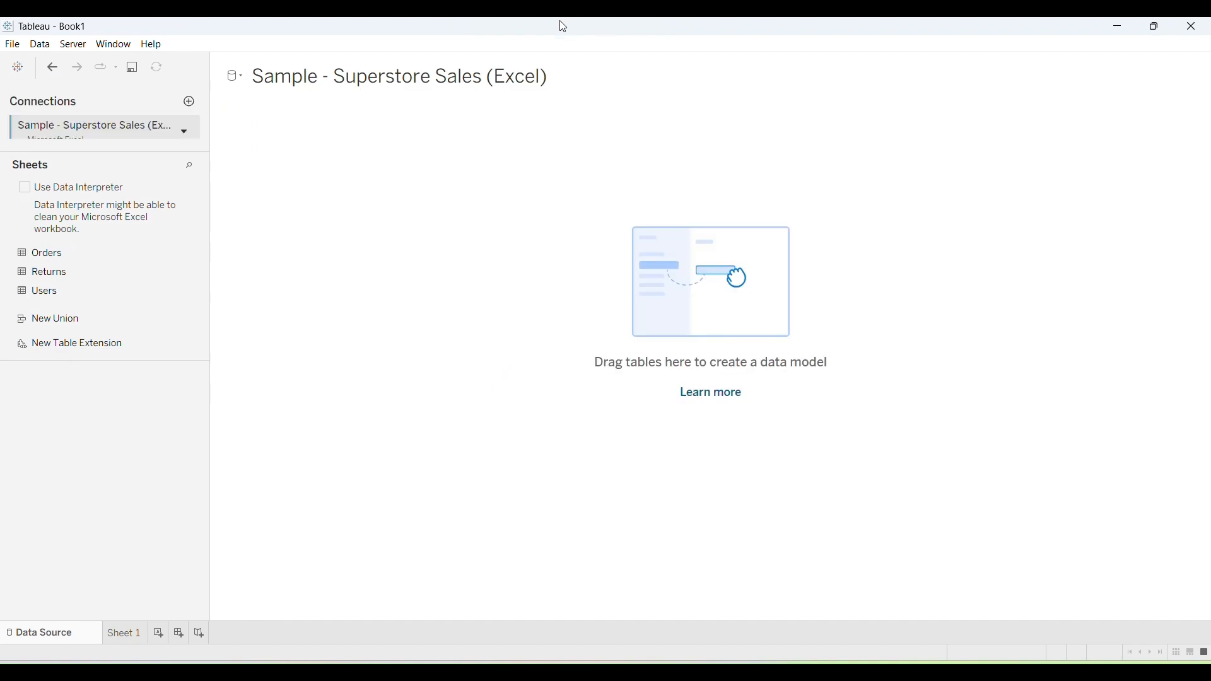
Add the Orders table to the data model and open the Sheet 1 worksheet
double_click(77, 258)
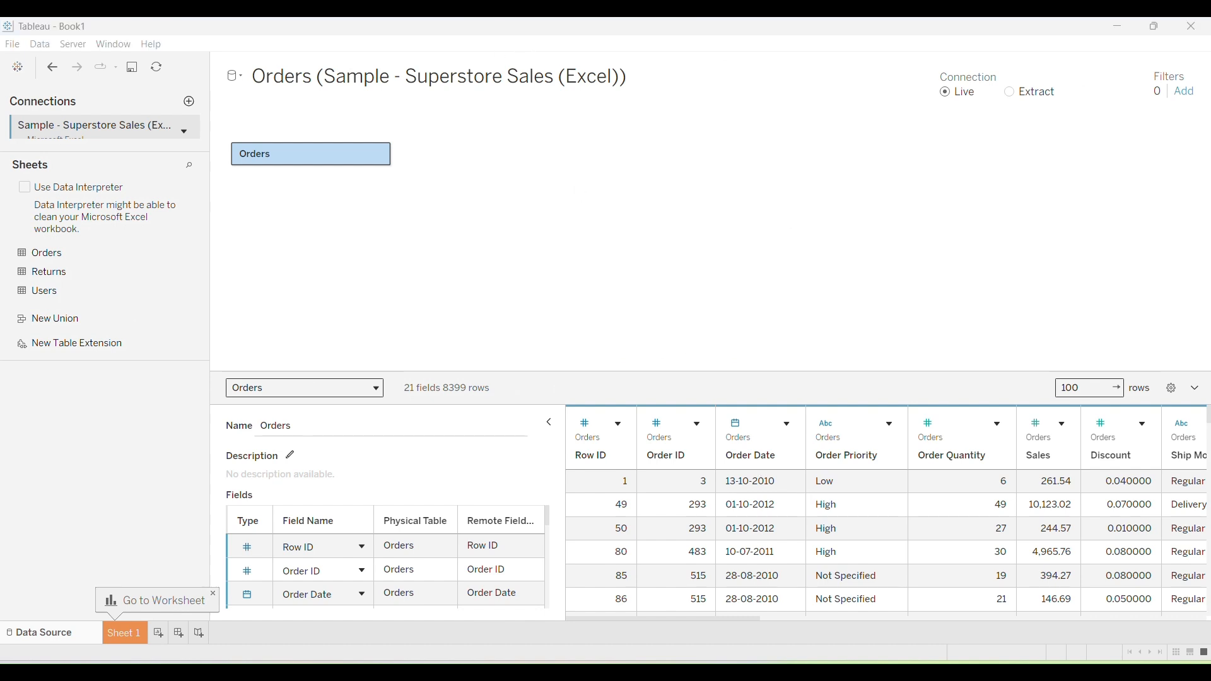
left_click(123, 636)
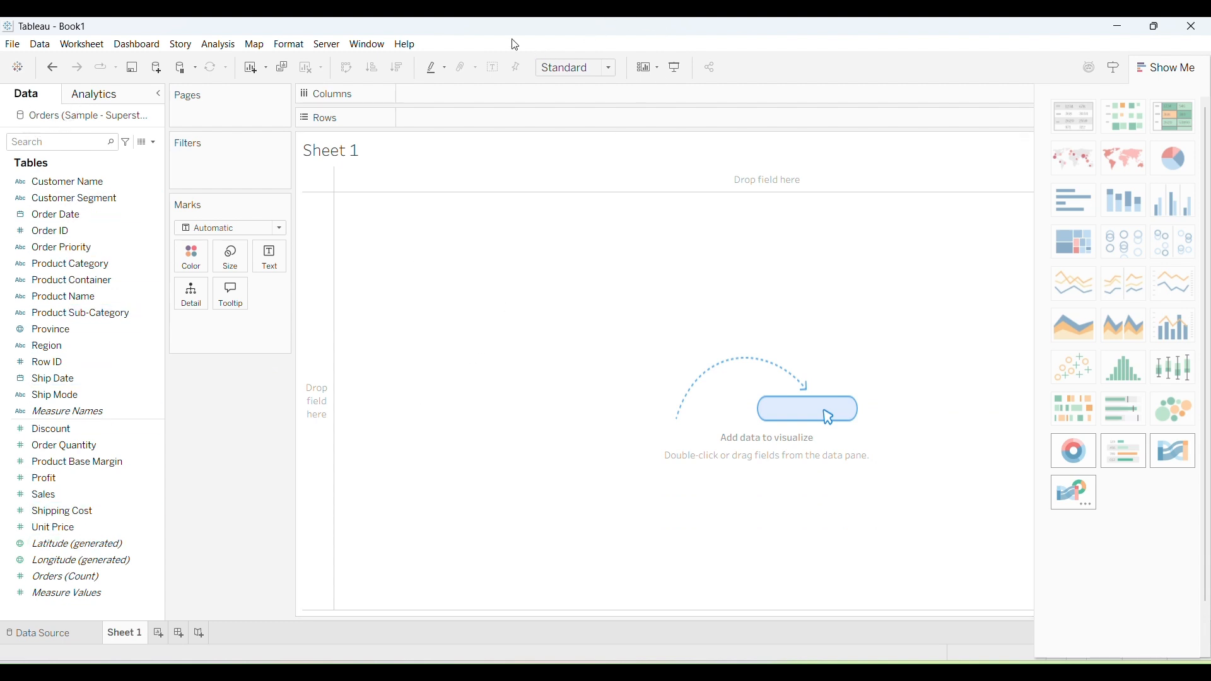
Switch to the browser and review the Practical 2 items on data extracts versus live connections and CSV sources in the syllabus PDF
key("alt+Tab")
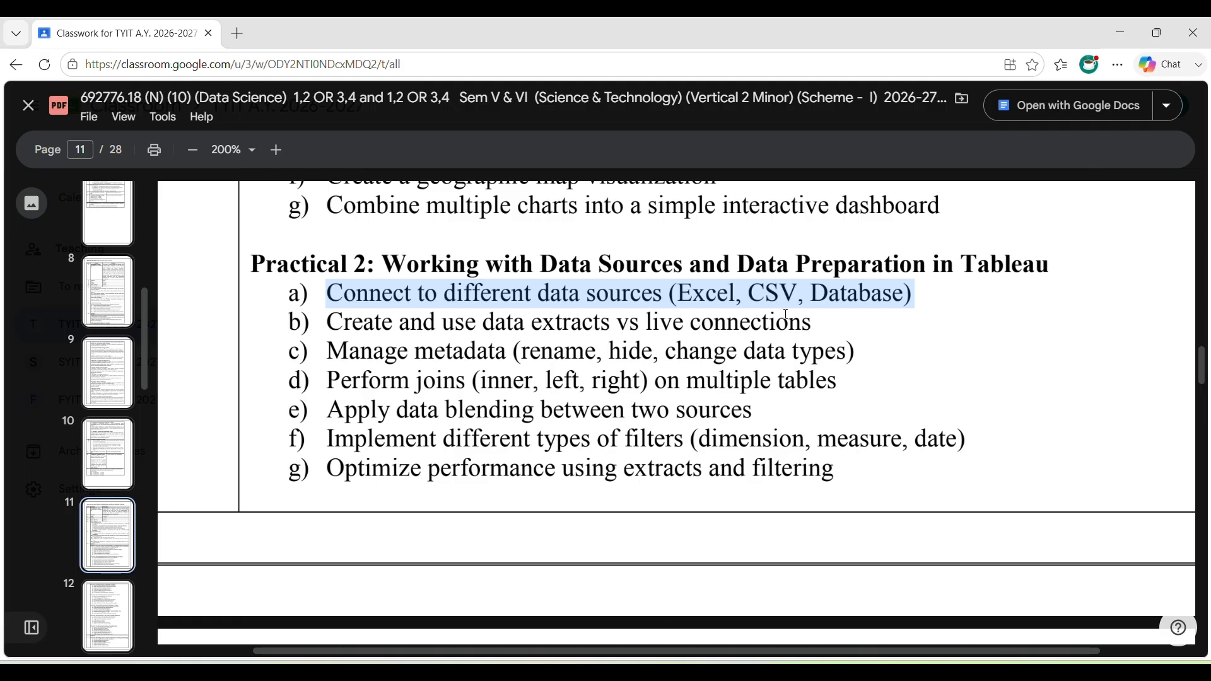
left_click_drag(338, 320, 738, 313)
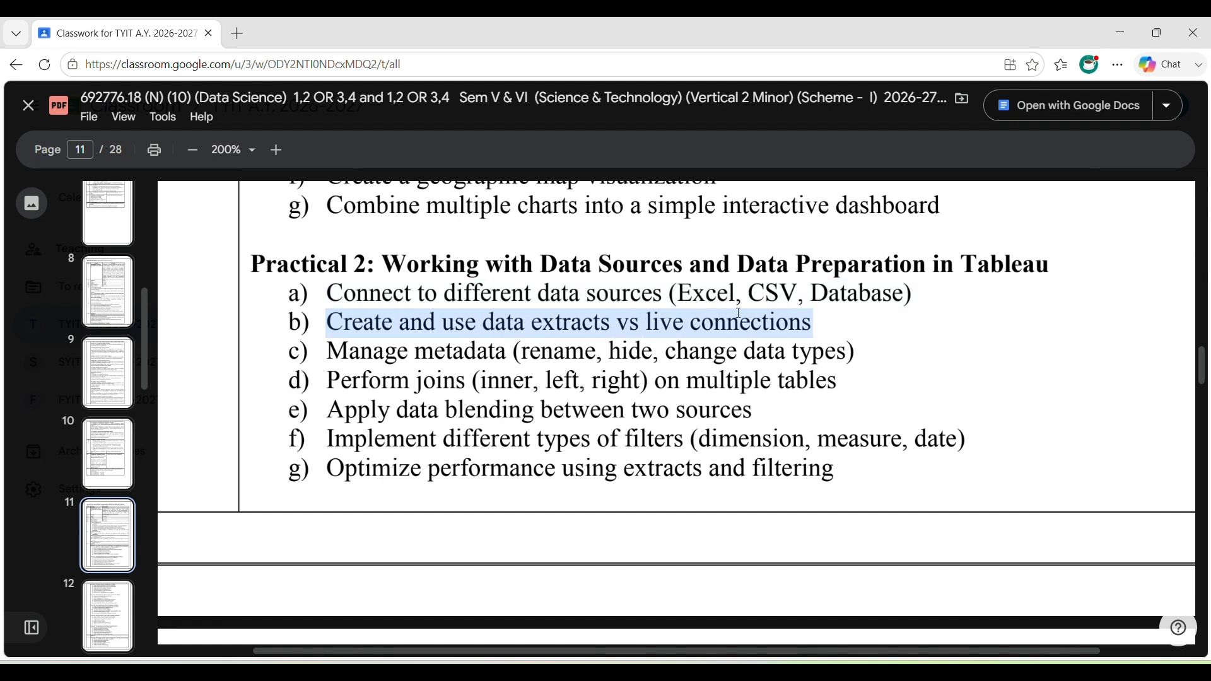
left_click(528, 56)
double_click(770, 294)
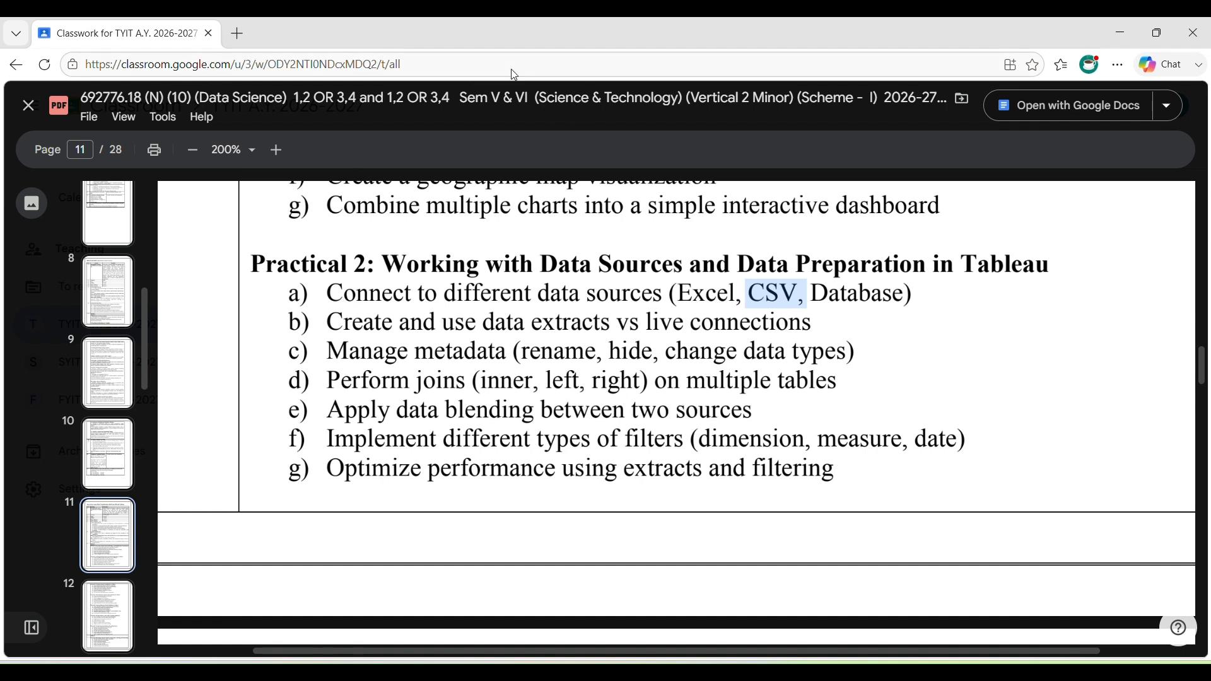
Search the web for "superstore csv" in a new tab and open Kaggle's Superstore Dataset page
left_click(237, 33)
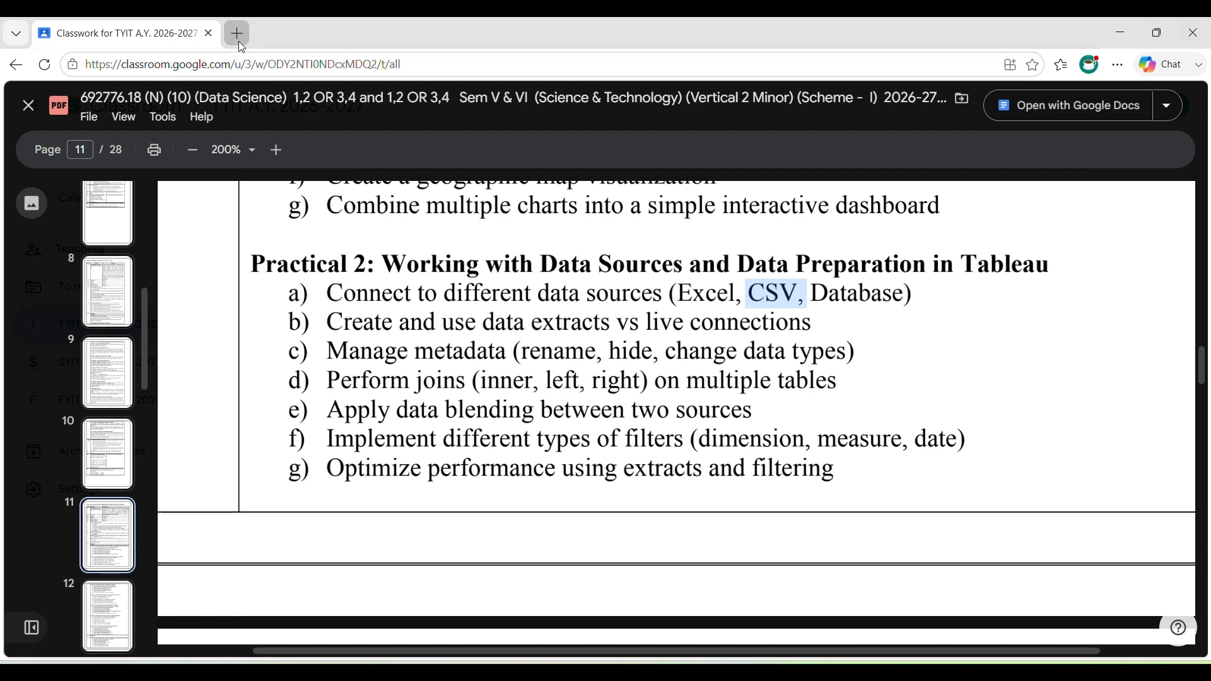
type("sup")
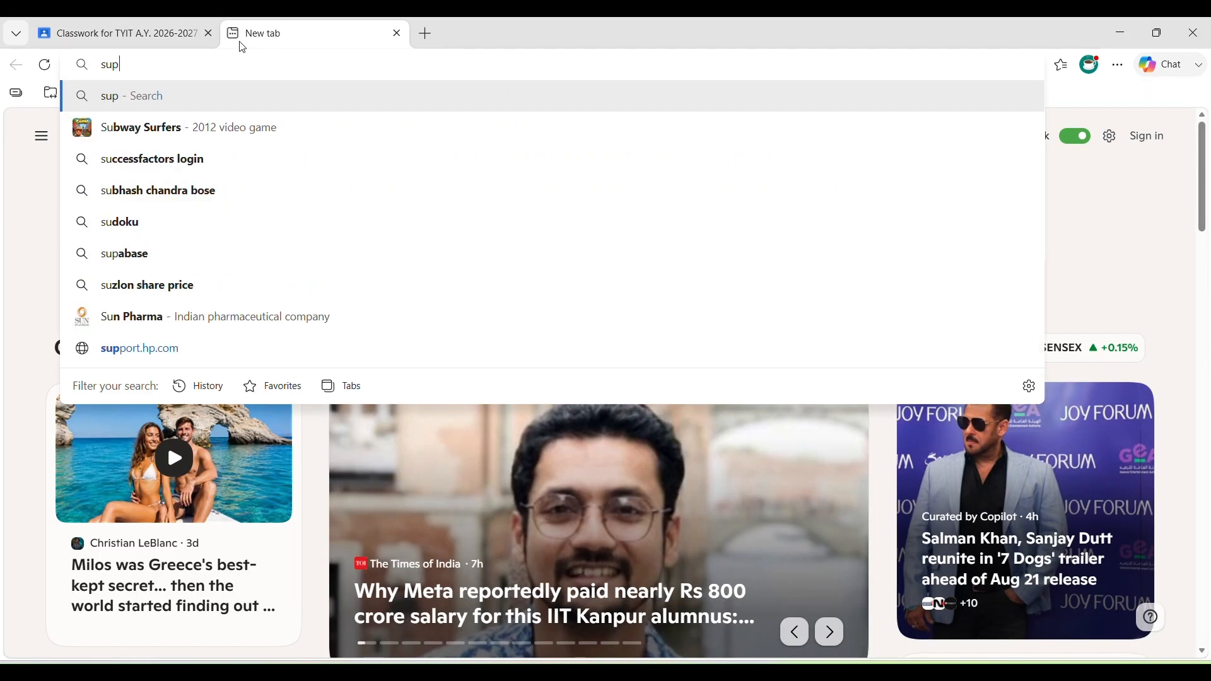
type("erstore csv")
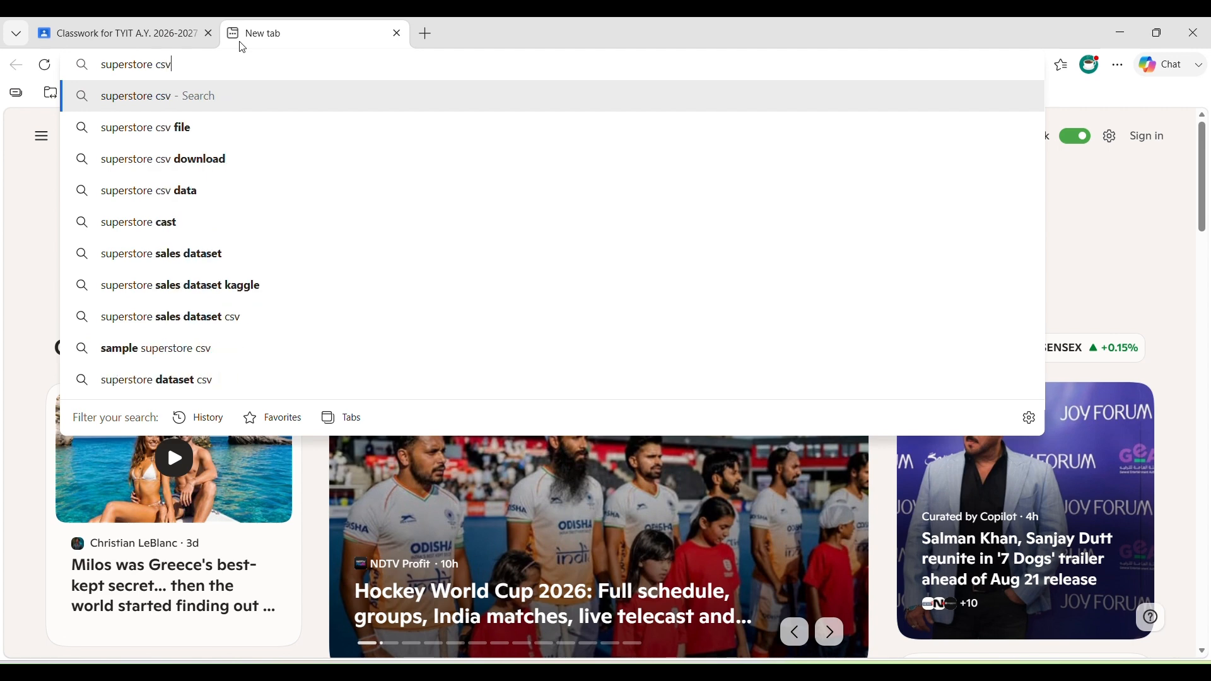
key("Return")
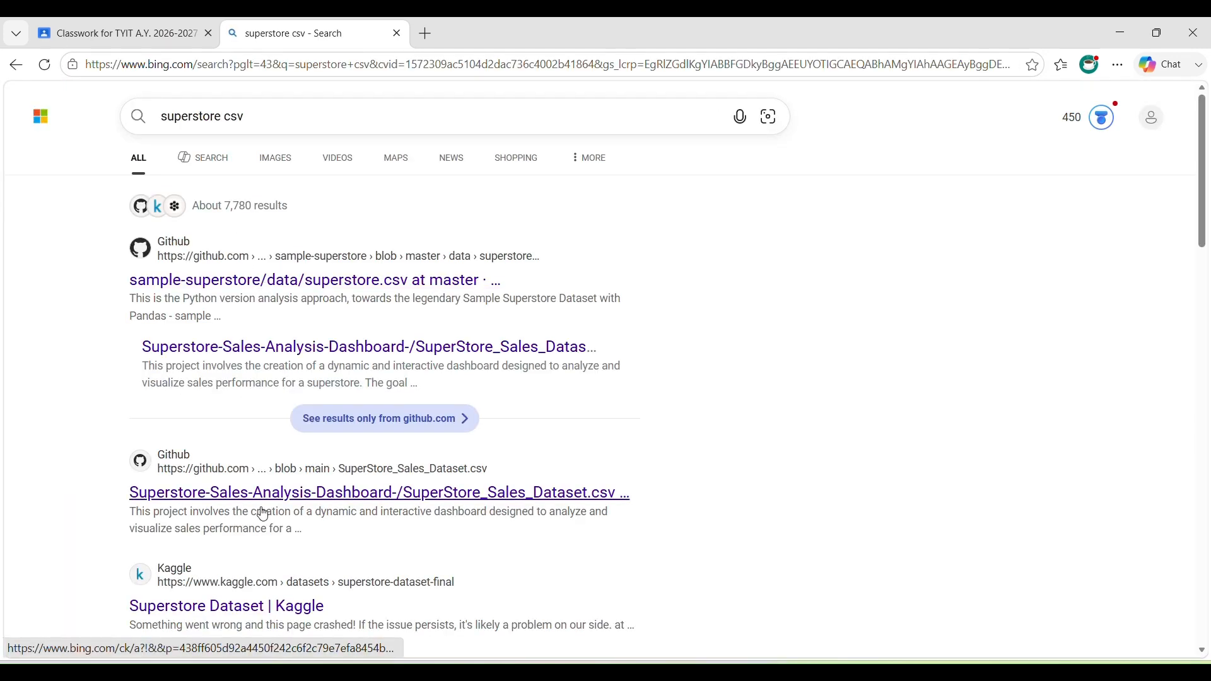
left_click(272, 599)
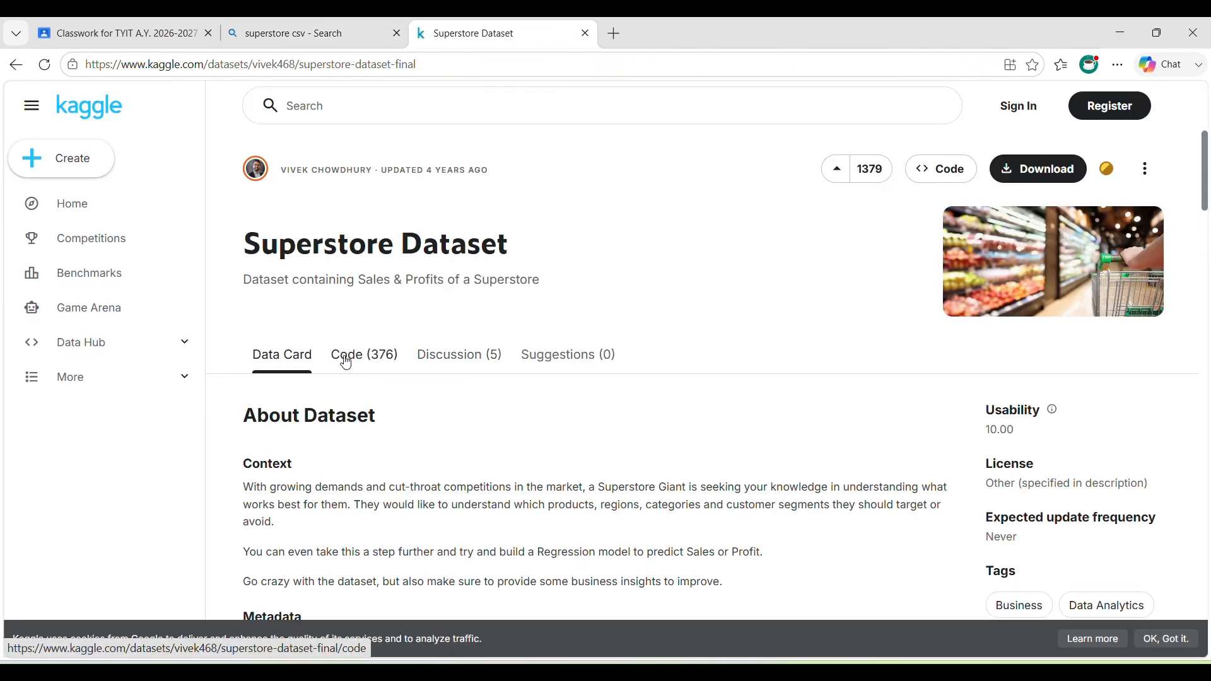
Request the download of Sample - Superstore.csv and sign in to Kaggle with a Google account
scroll(483, 401, "down", 10)
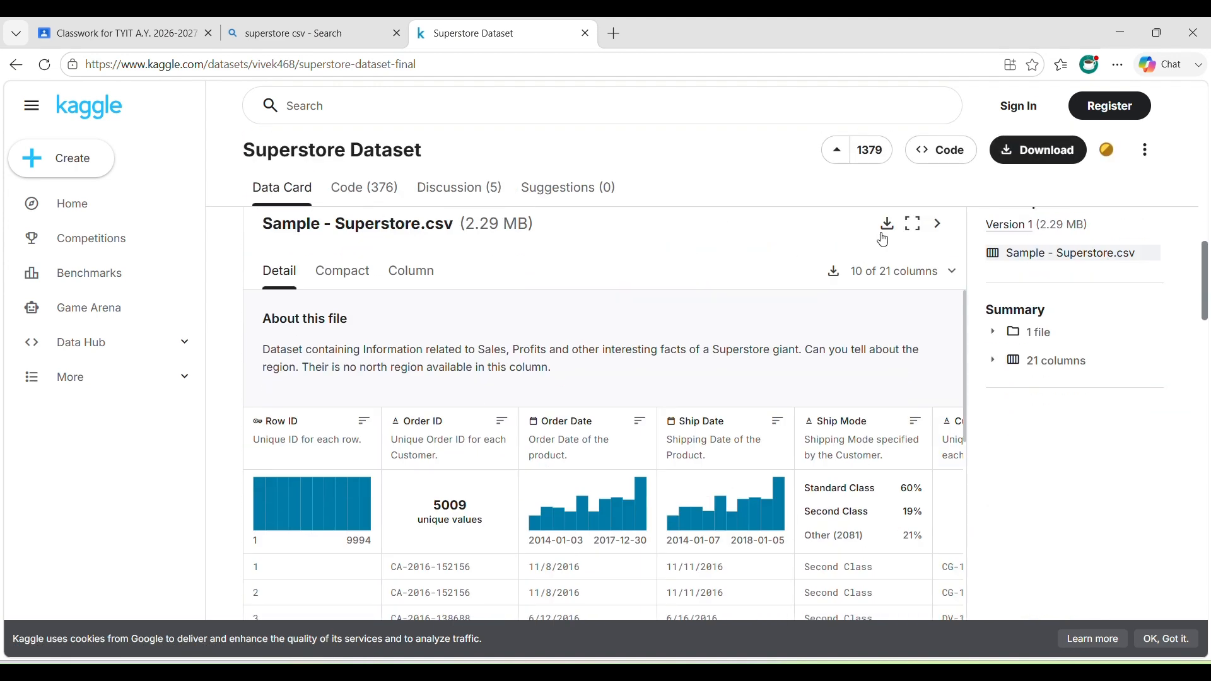
left_click(883, 231)
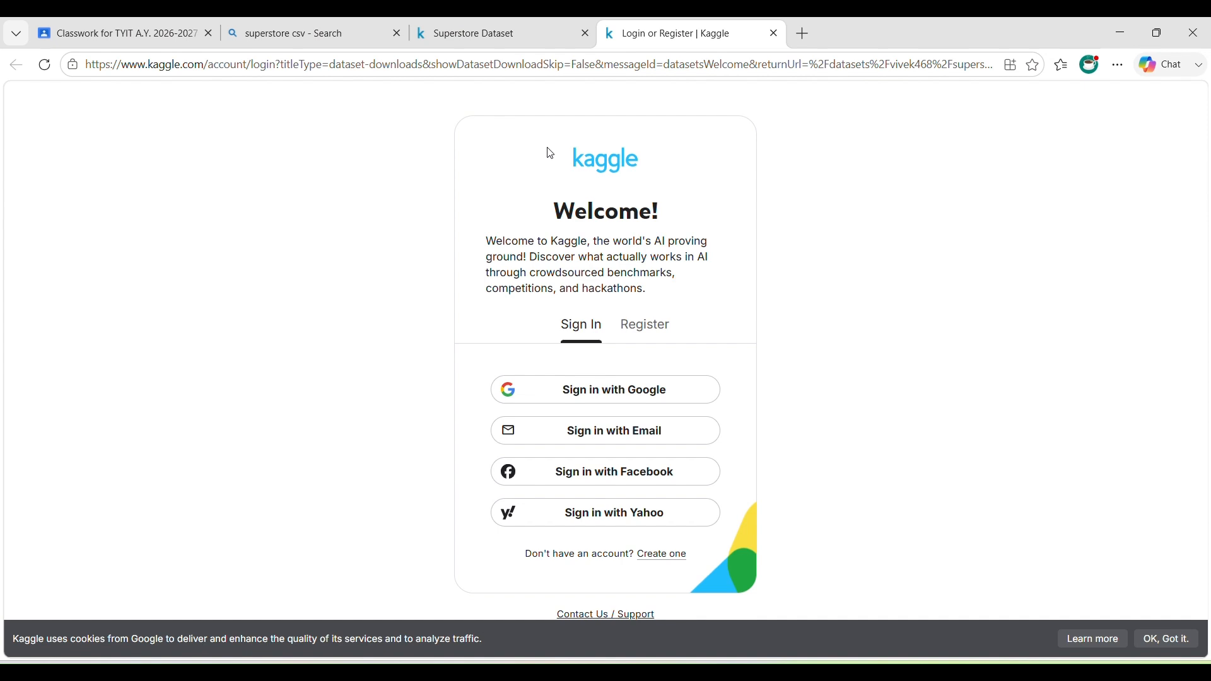
left_click(565, 391)
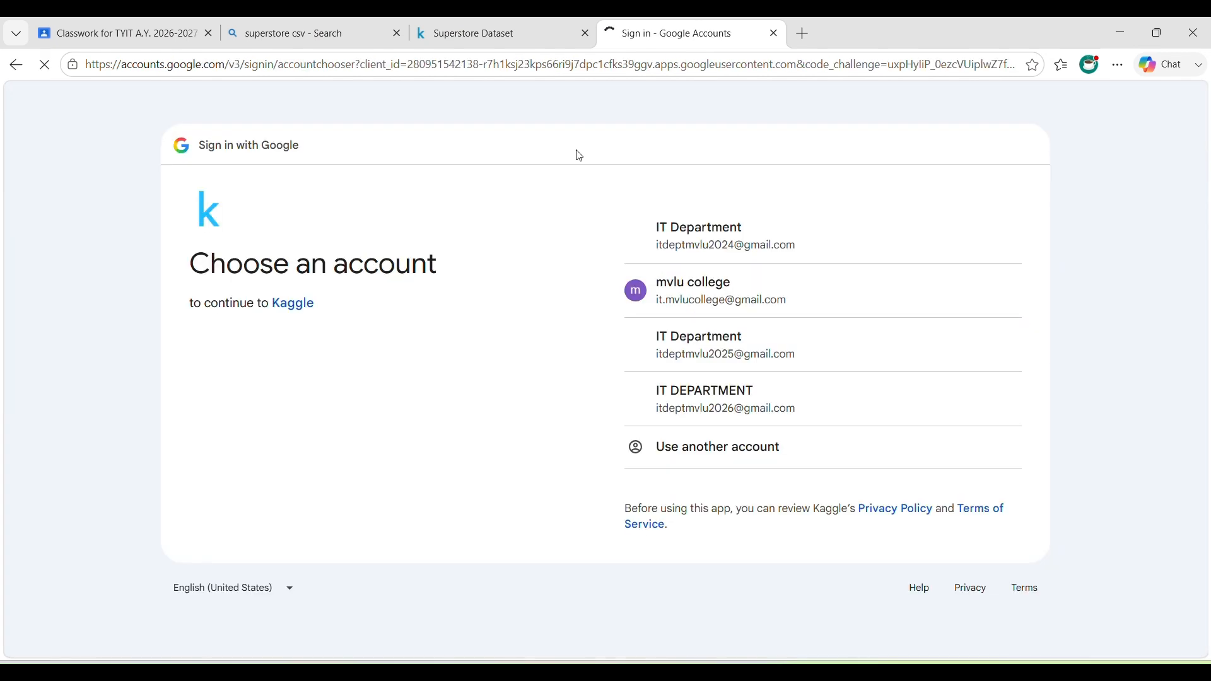
left_click(750, 261)
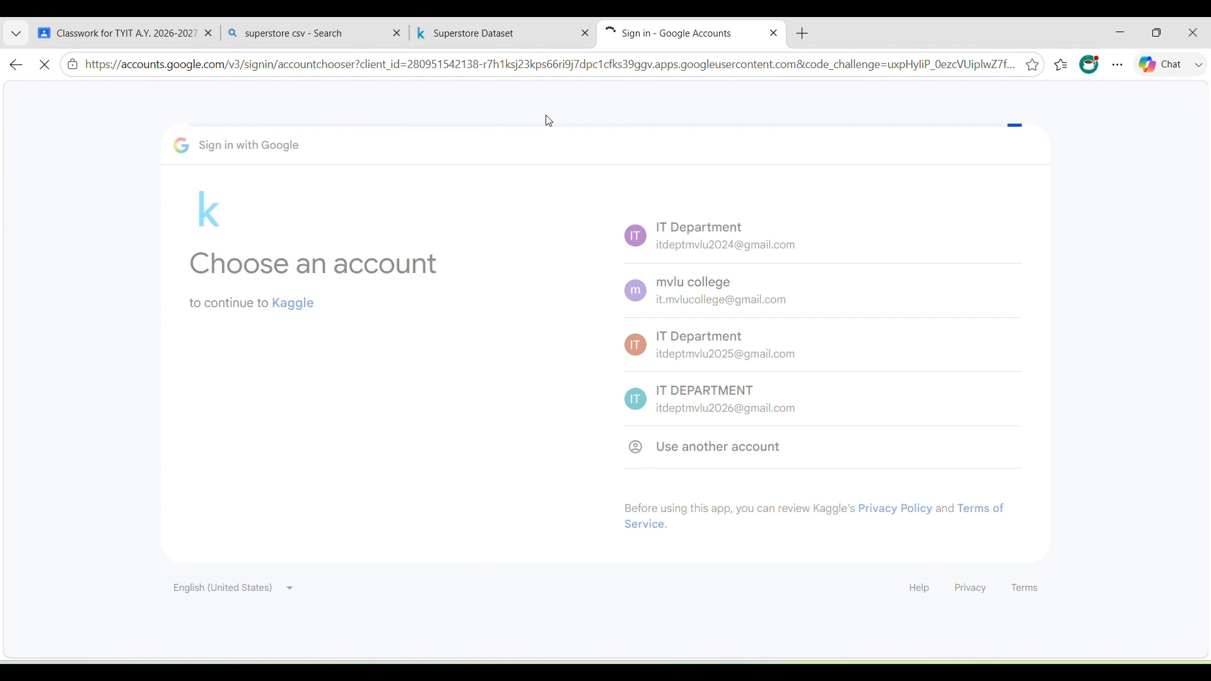
left_click(948, 508)
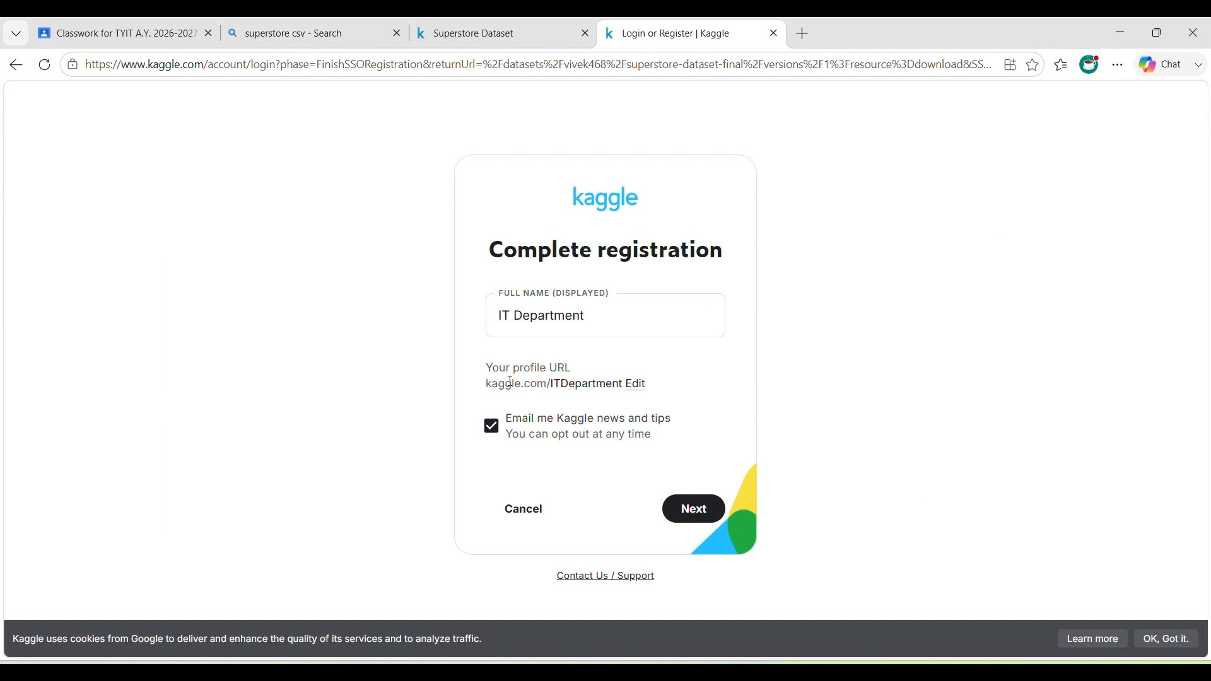
Complete the Kaggle registration by extending the display name until it is unique, and agree to the privacy terms
left_click(688, 522)
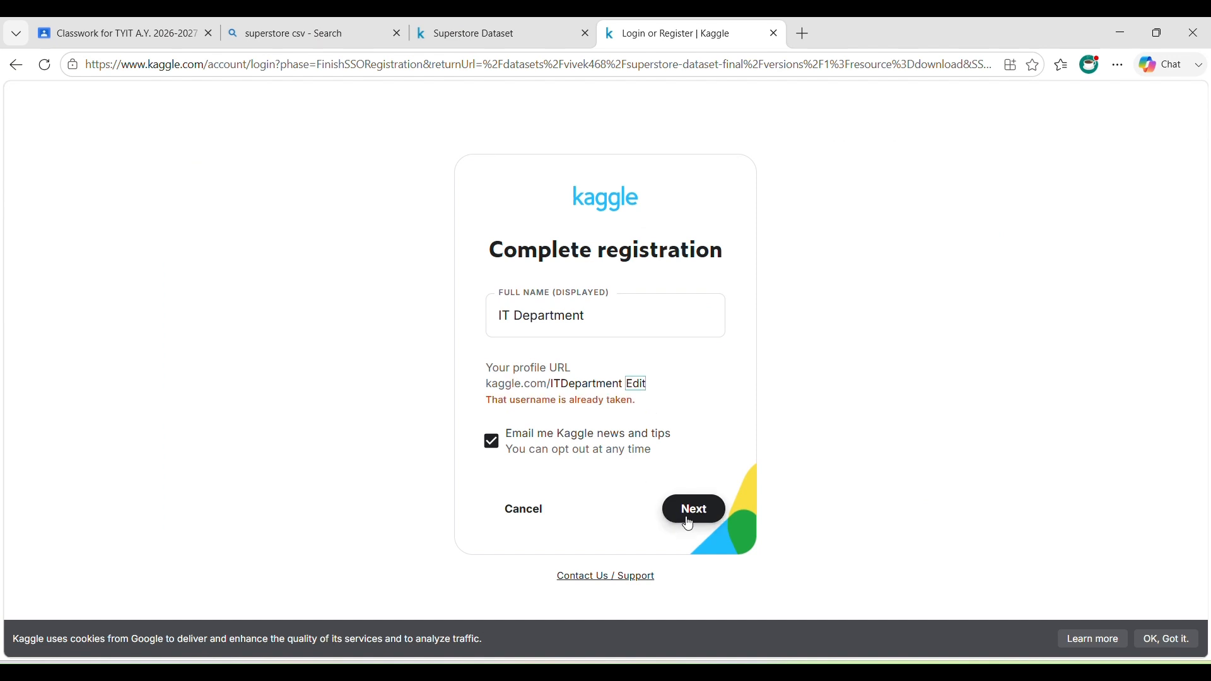
left_click(583, 315)
type("1")
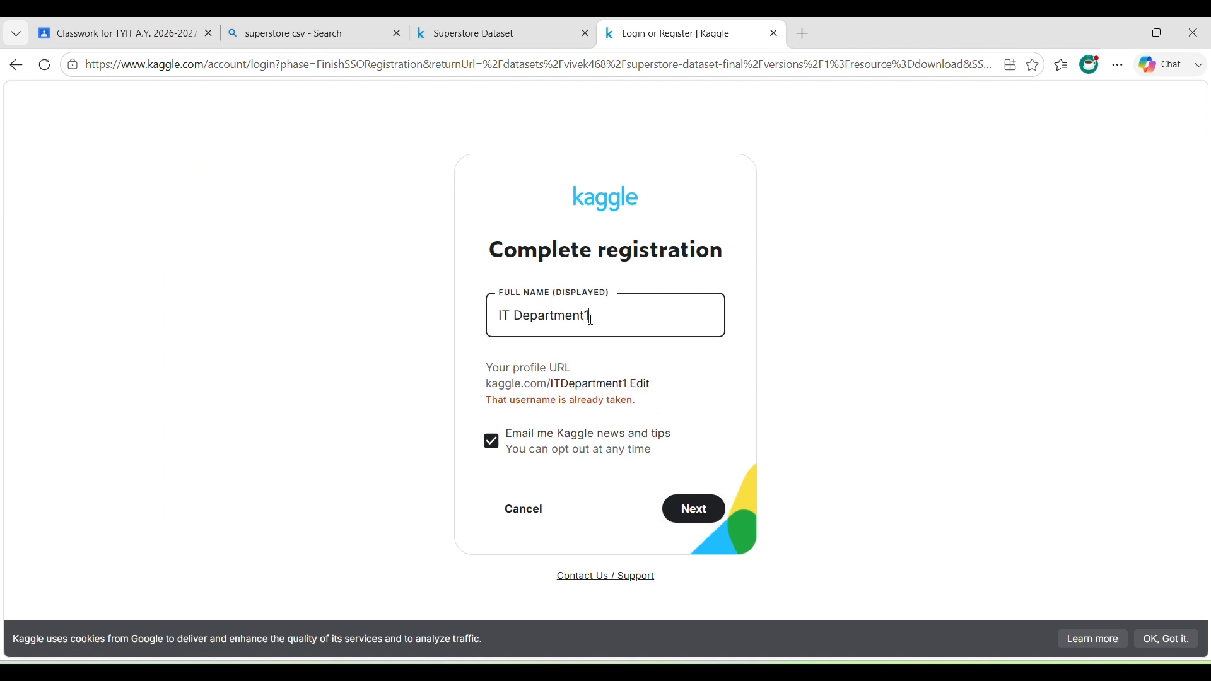
left_click(693, 506)
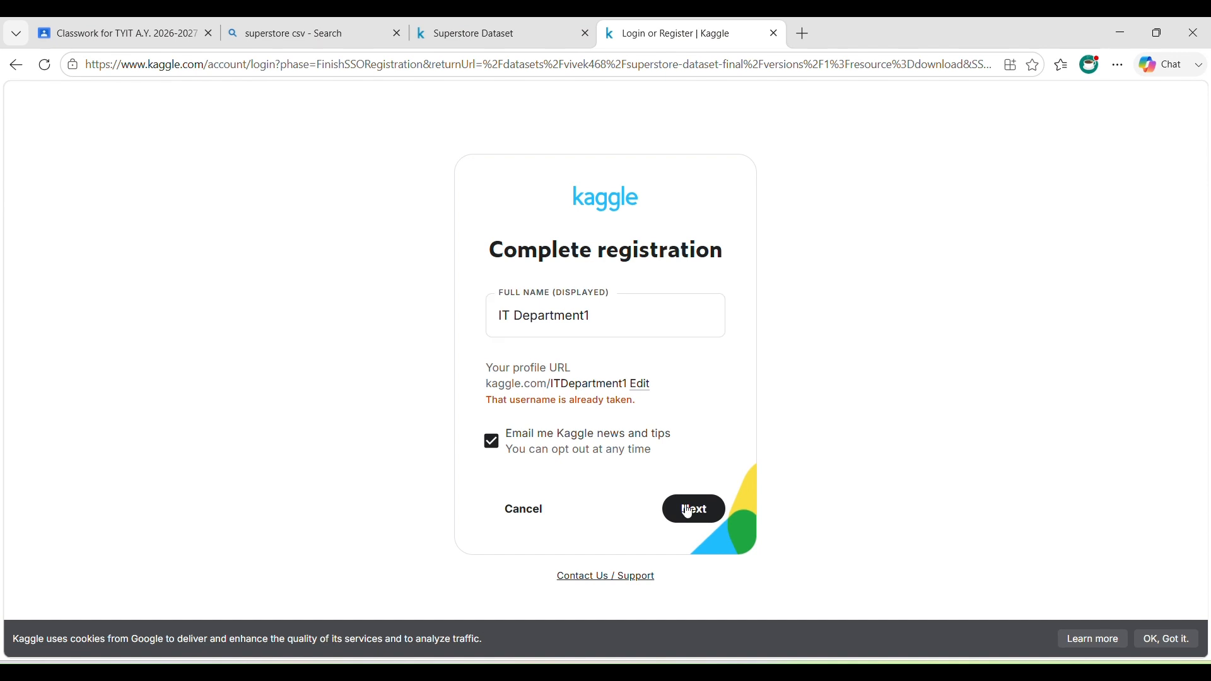
left_click(598, 318)
type("1")
left_click(694, 509)
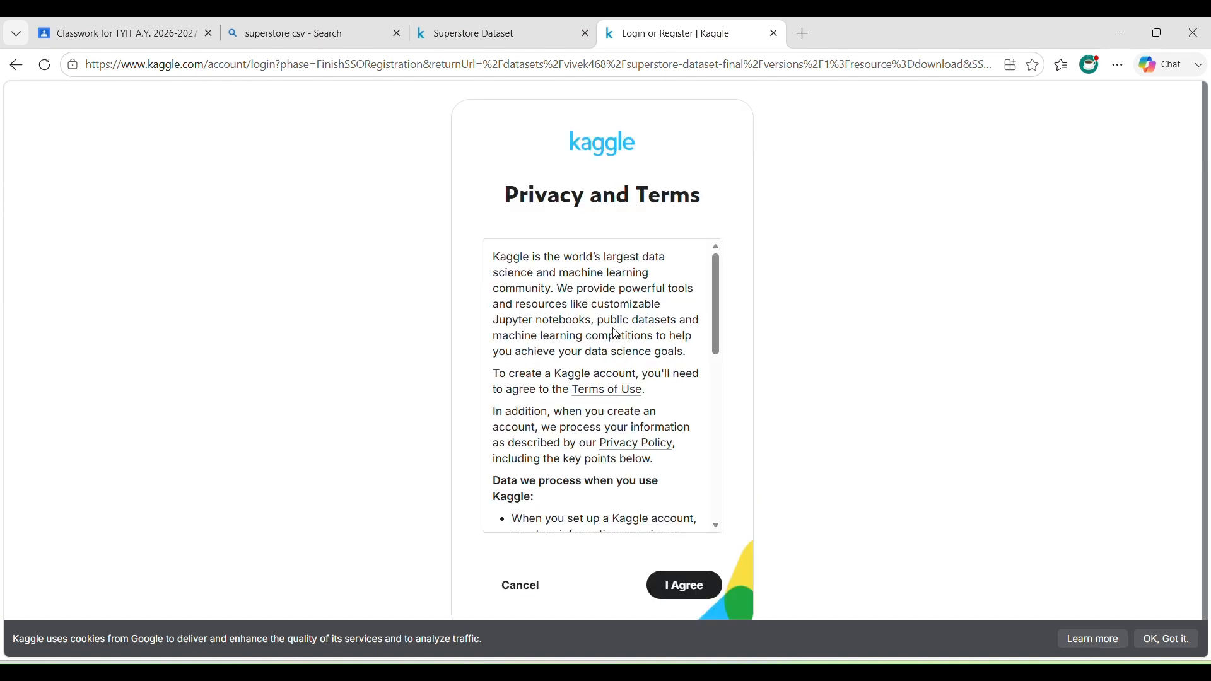
left_click(685, 583)
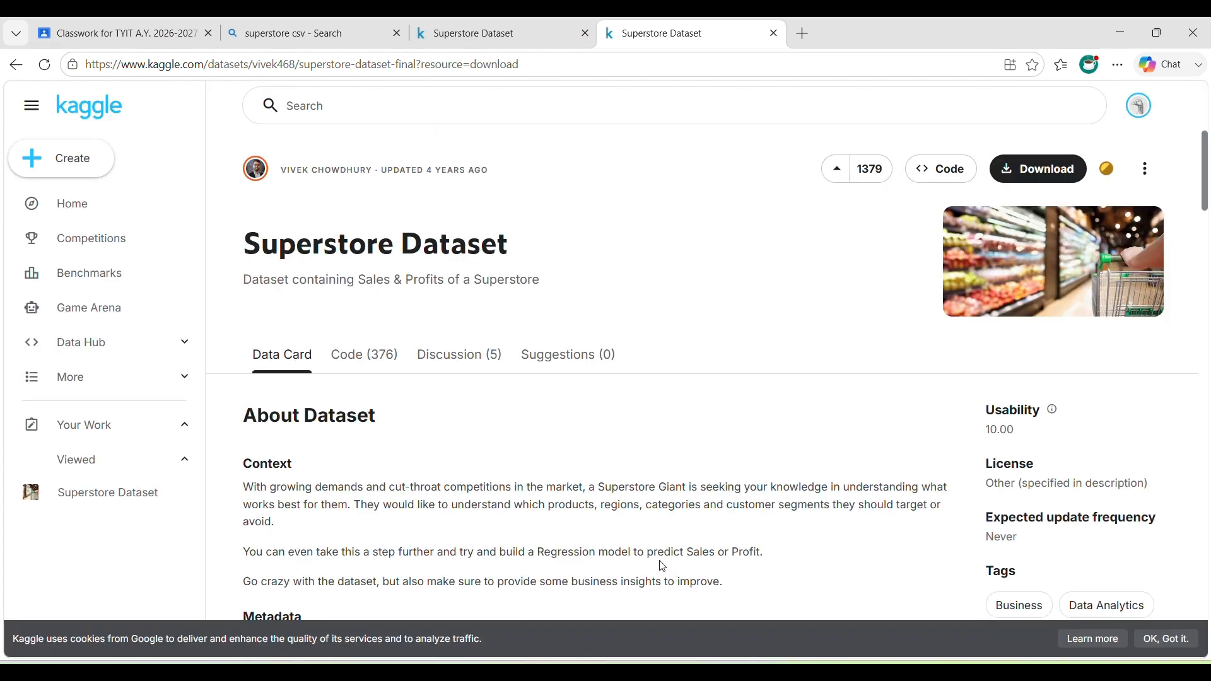
Download the Superstore Dataset from Kaggle as a zip file
left_click(1034, 174)
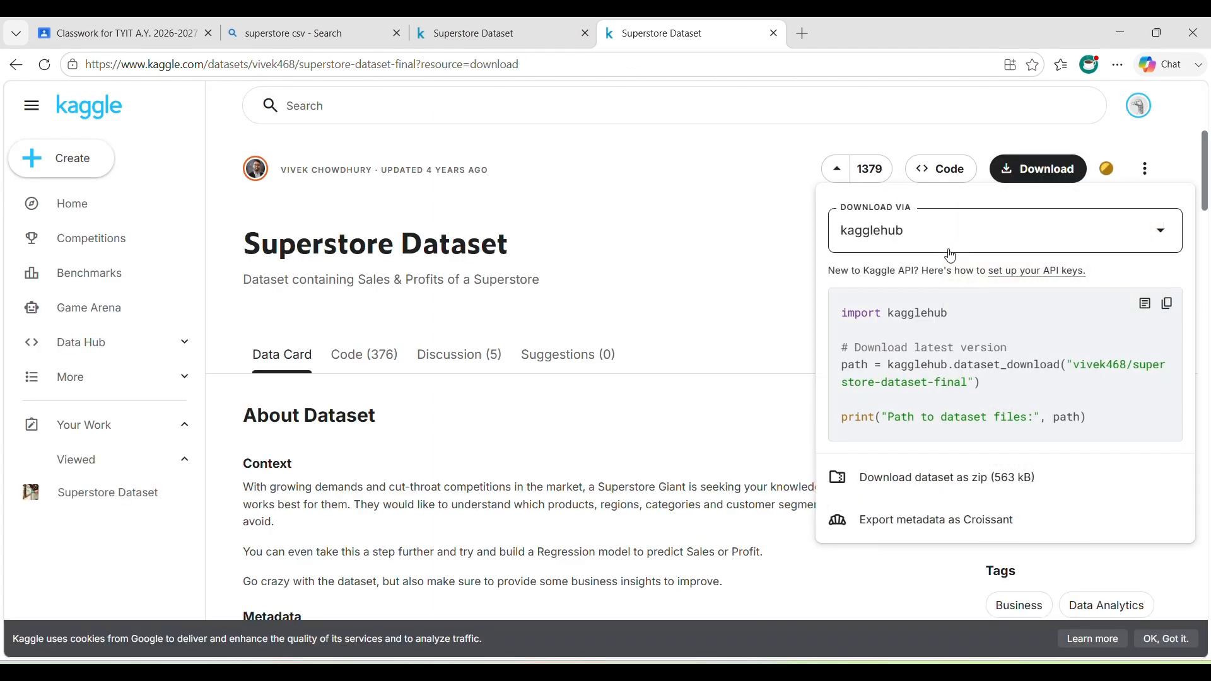
left_click(933, 479)
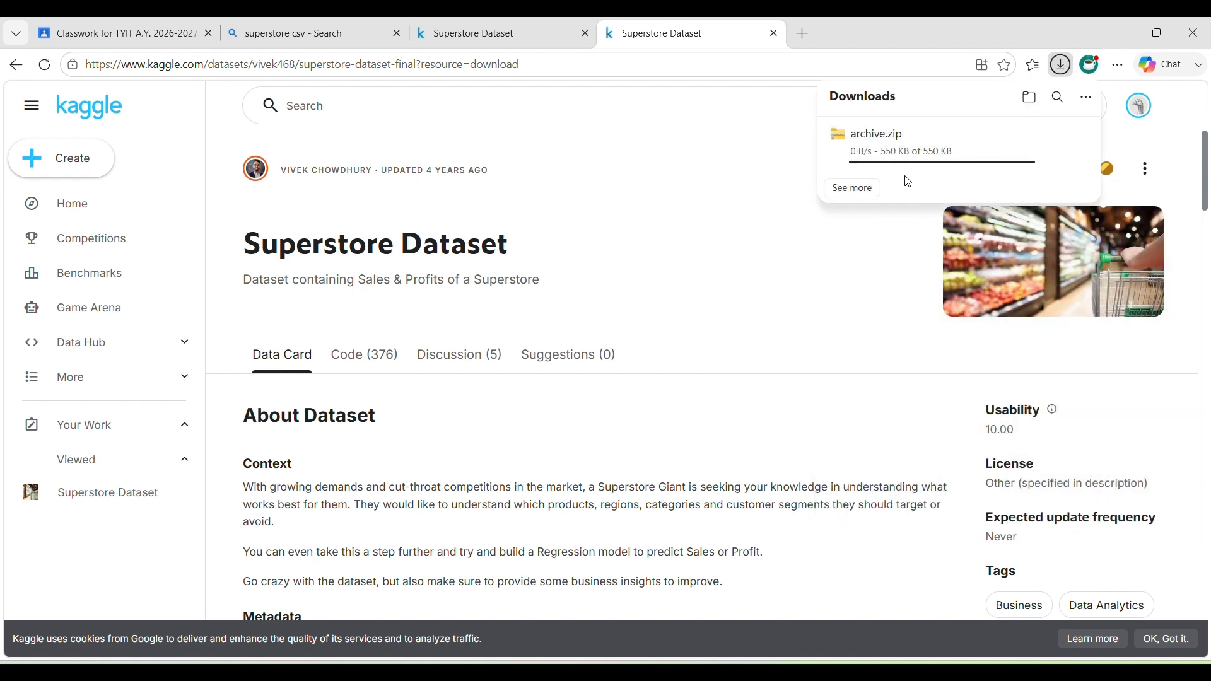
left_click(518, 47)
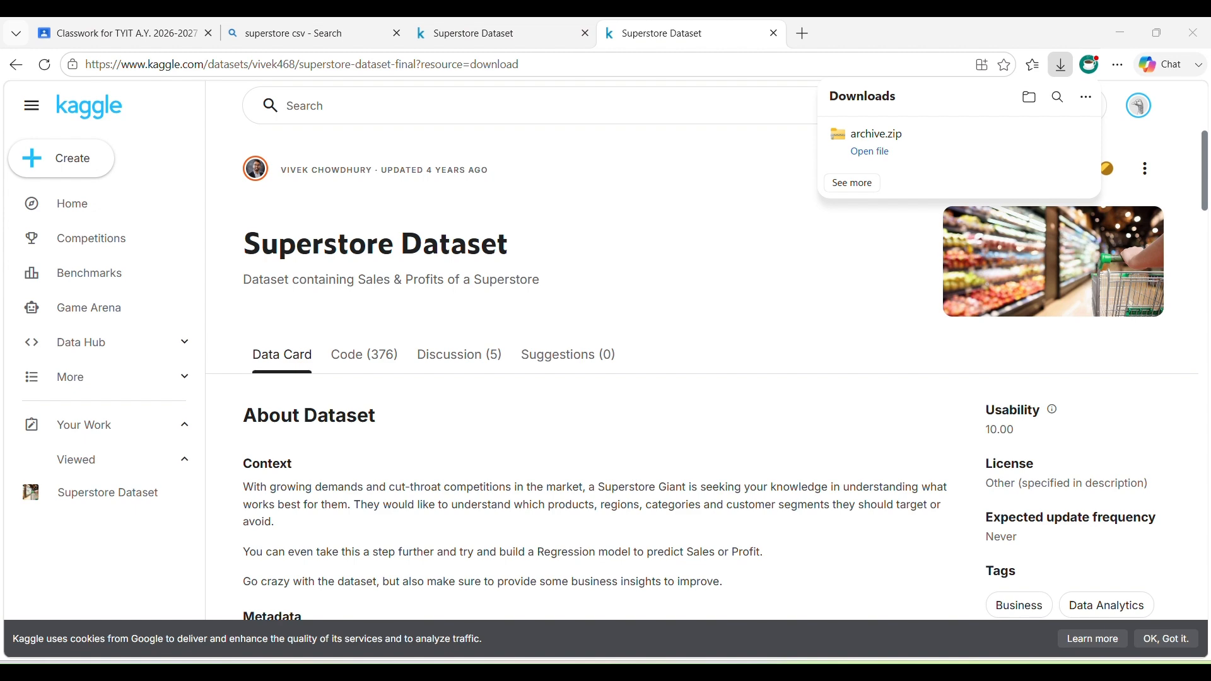
Switch to File Explorer, extract the archive zip into Downloads\archive, and select the extracted Sample - Superstore file
key("alt+Tab")
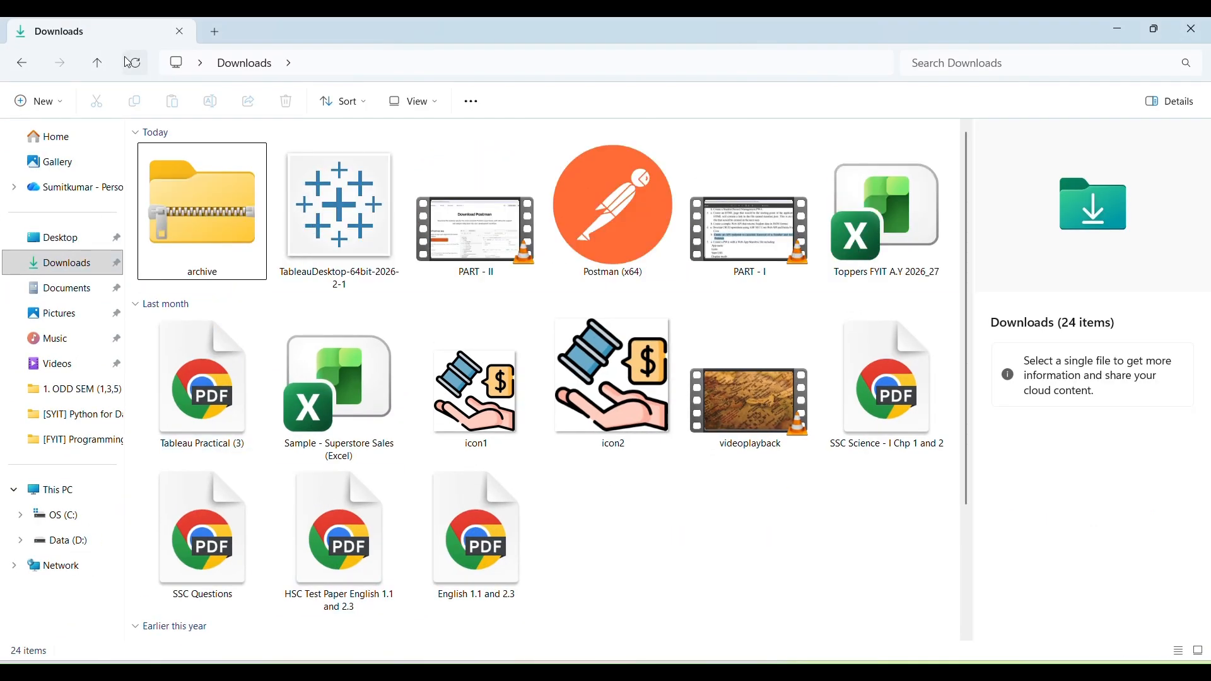
left_click(248, 218)
right_click(247, 217)
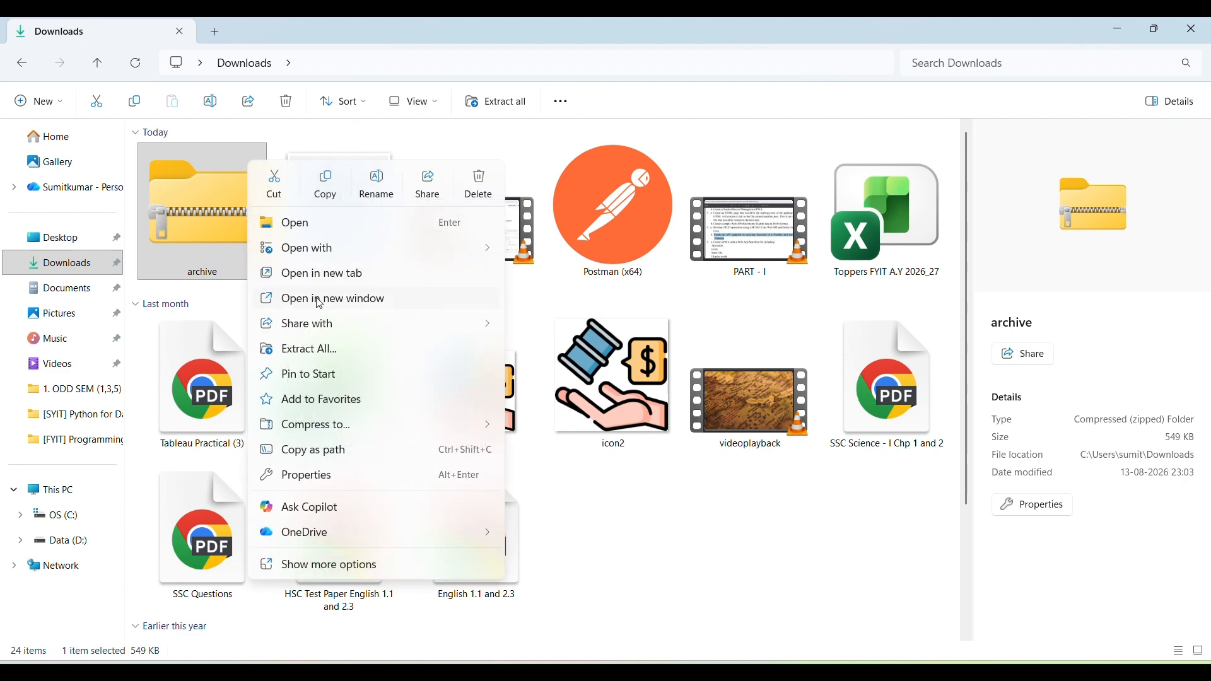
left_click(309, 349)
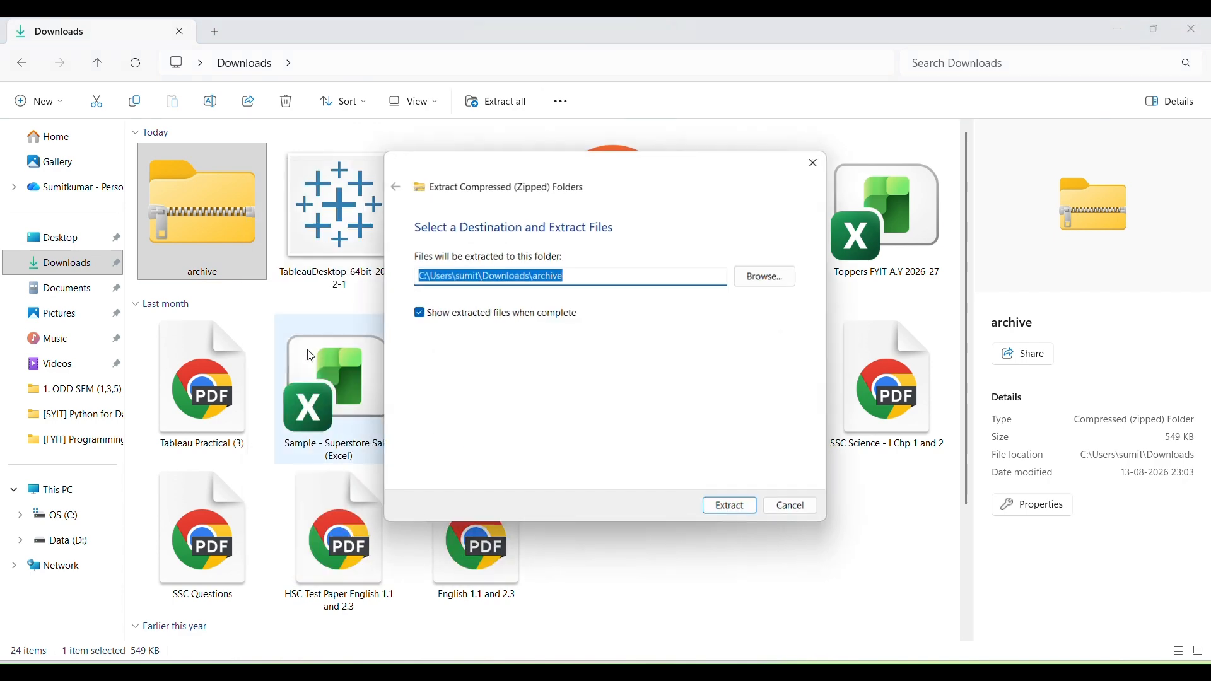
left_click(731, 508)
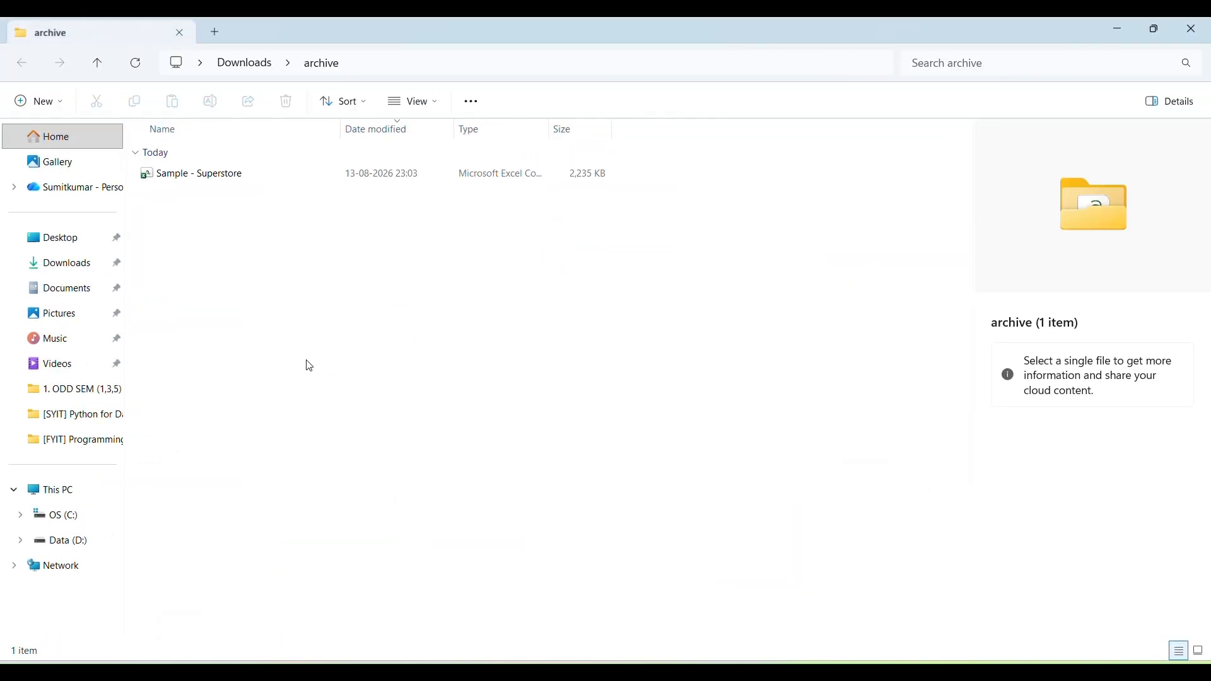
left_click(309, 171)
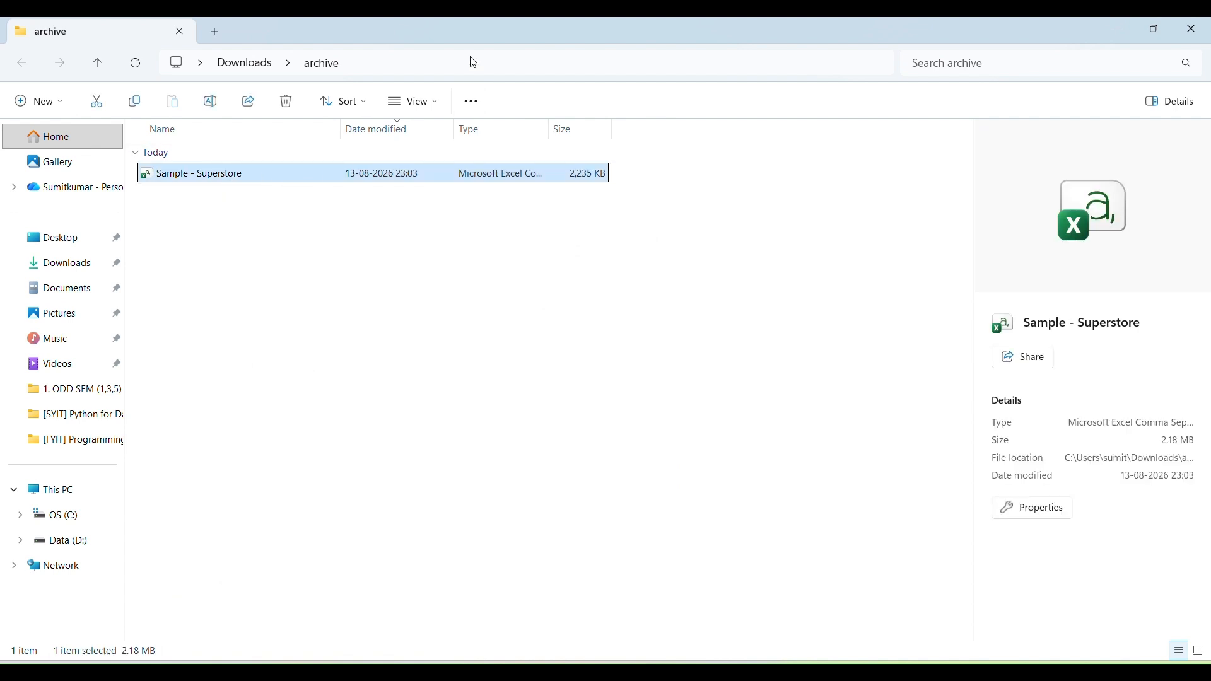
Switch to Tableau and connect the text file Sample - Superstore from Downloads\archive as a new data source
left_click(761, 671)
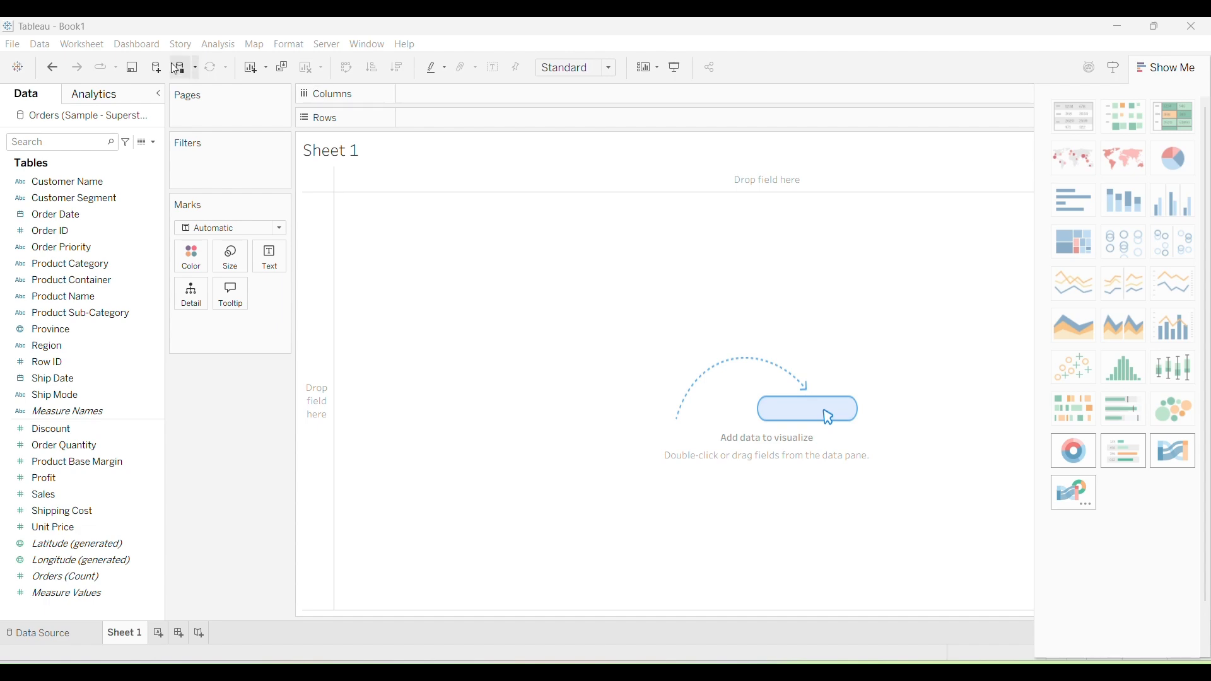
left_click(37, 45)
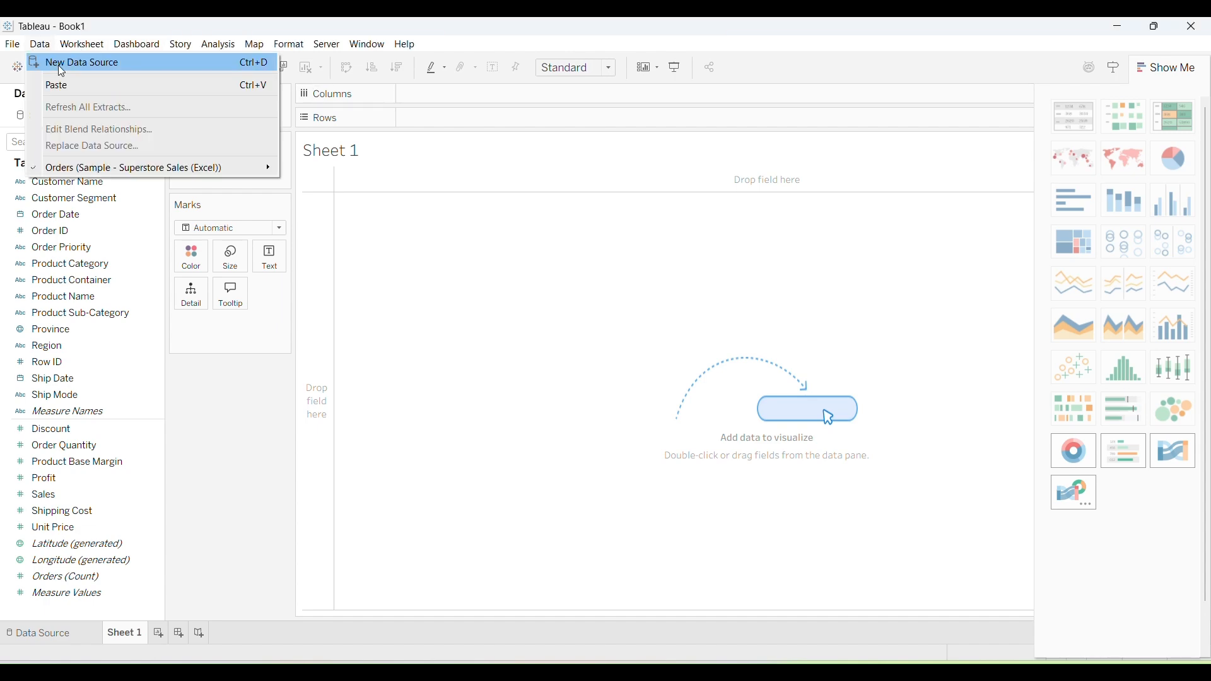
left_click(58, 65)
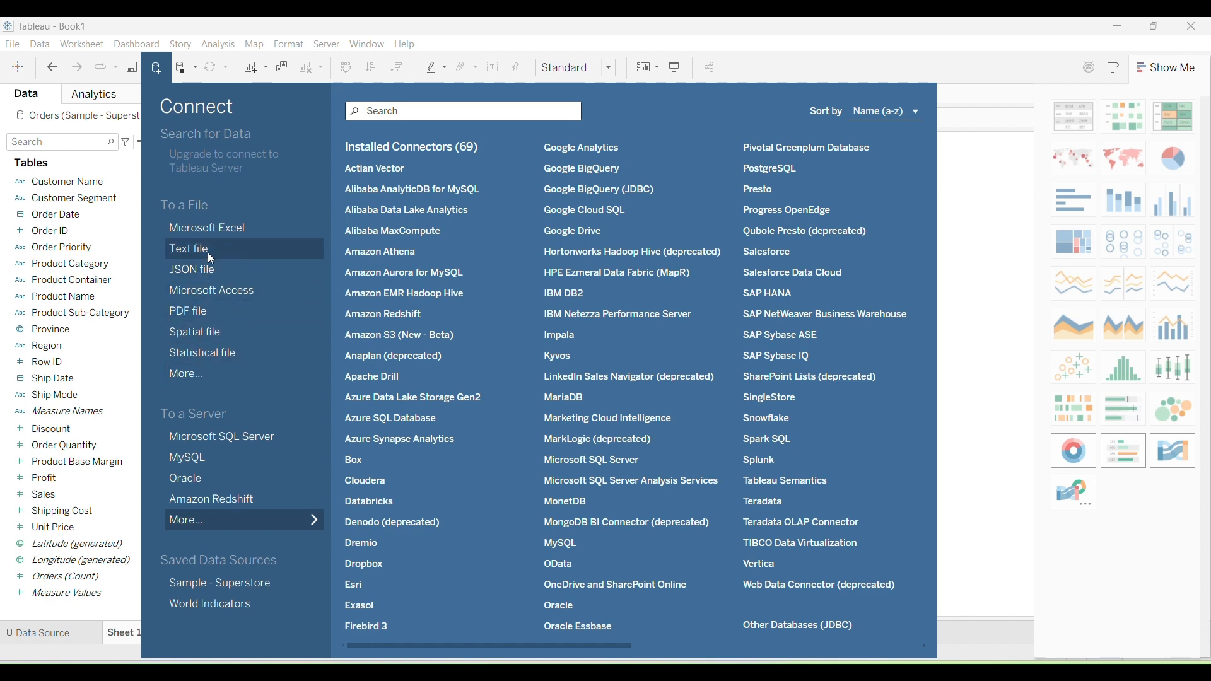
key("Escape")
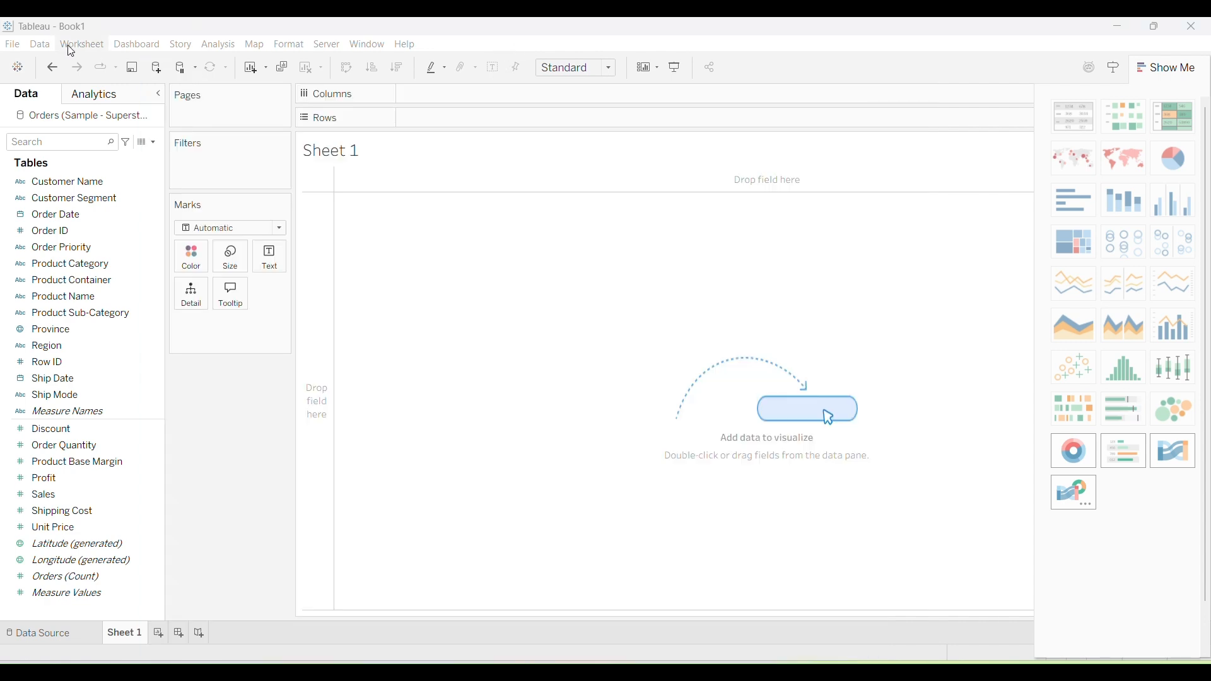
left_click(39, 44)
left_click(57, 63)
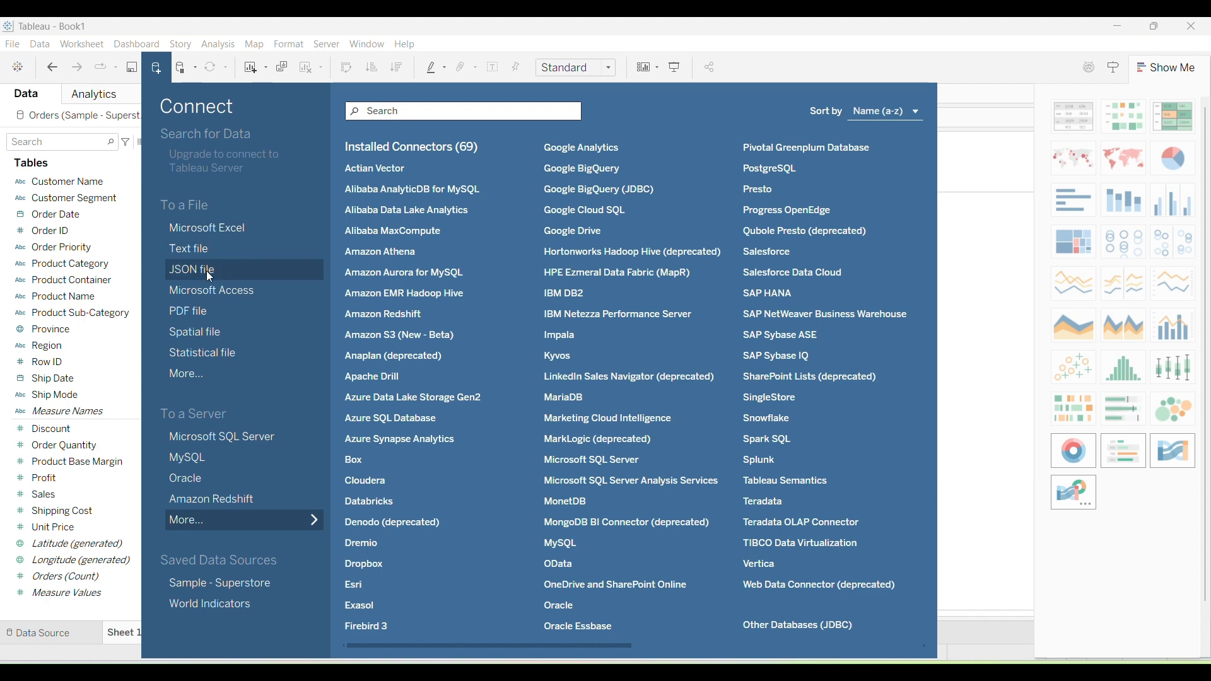
left_click(198, 251)
double_click(210, 237)
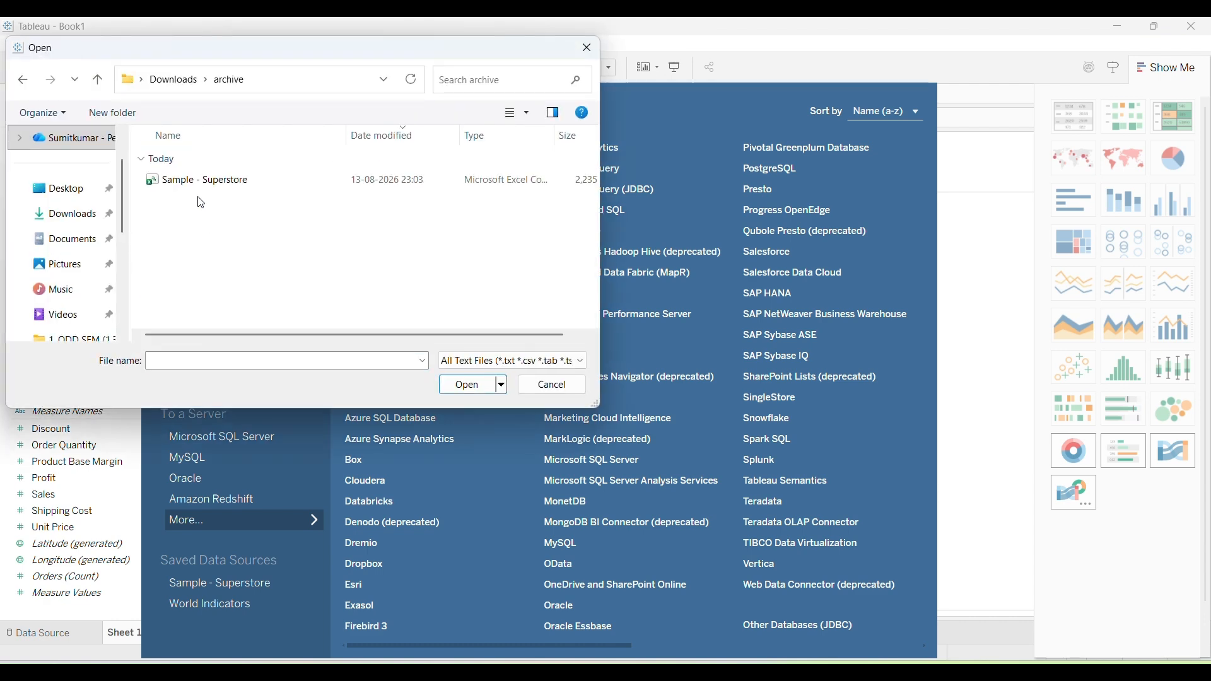
left_click(196, 182)
left_click(468, 385)
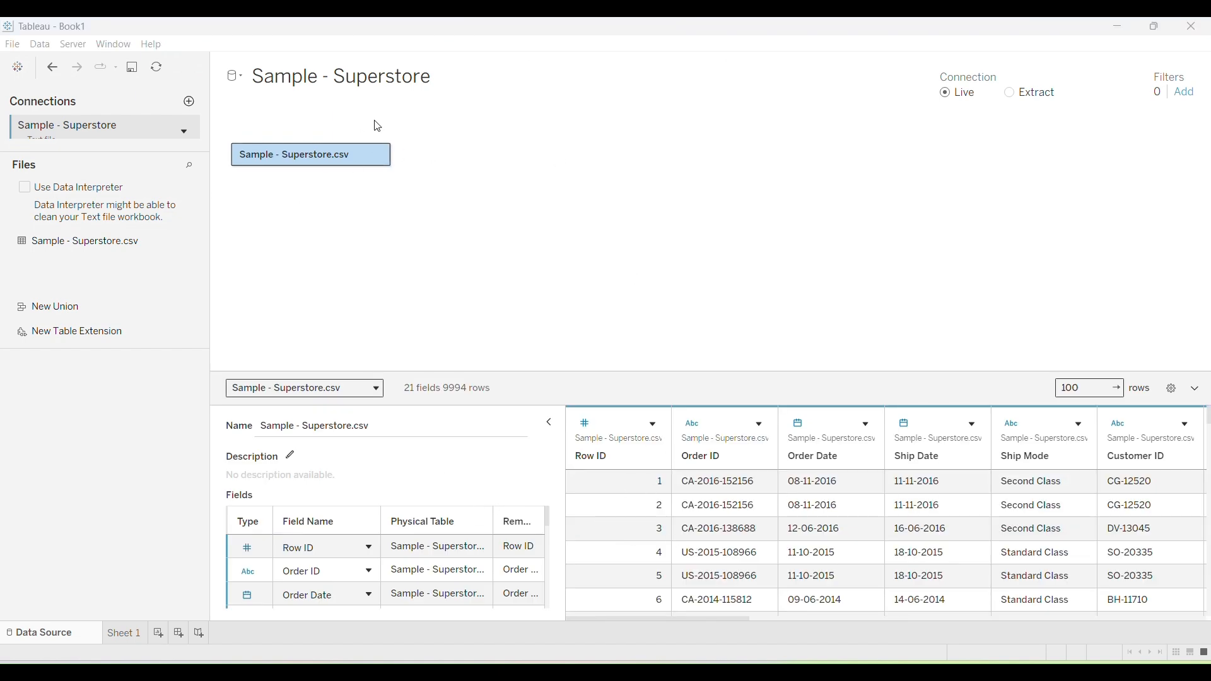
Add a second copy of Sample - Superstore.csv to the data source canvas and remove it again
left_click_drag(108, 242, 380, 129)
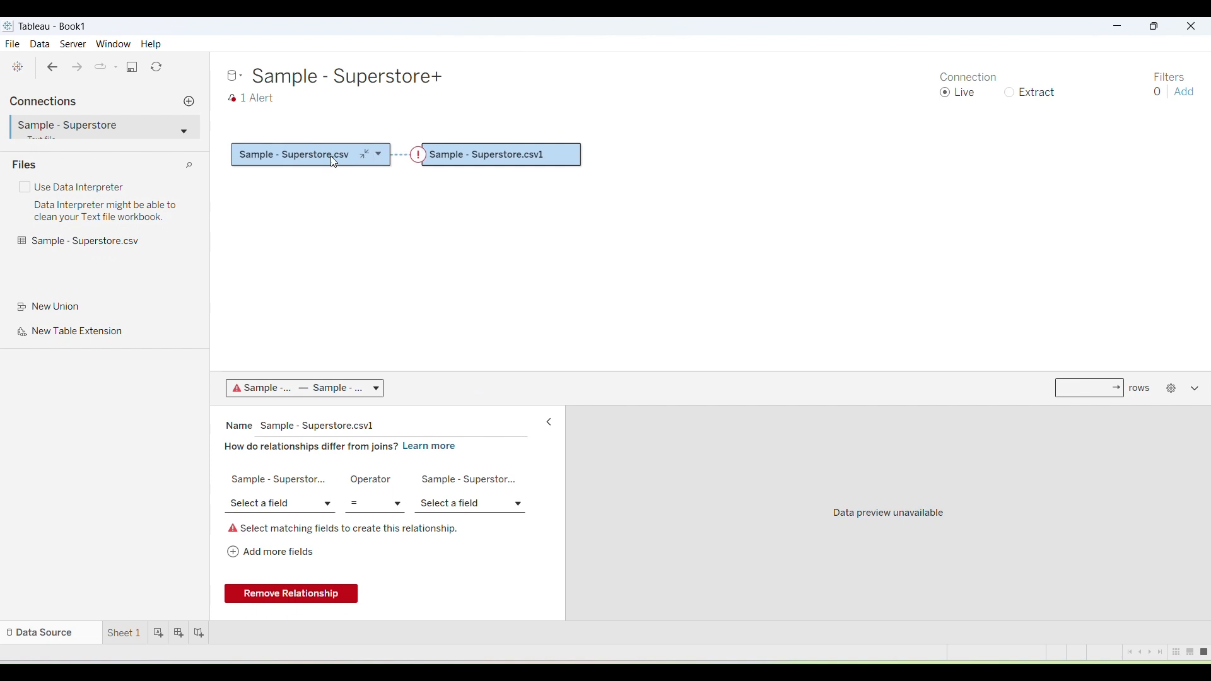
left_click(569, 154)
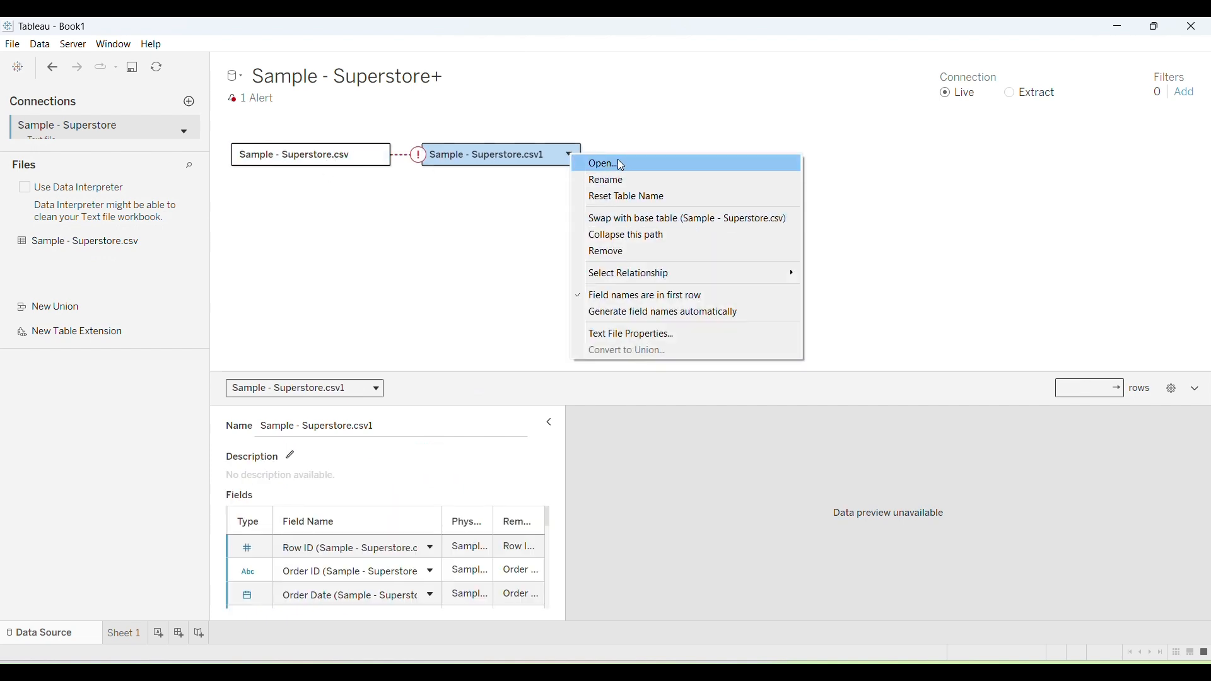
left_click(618, 250)
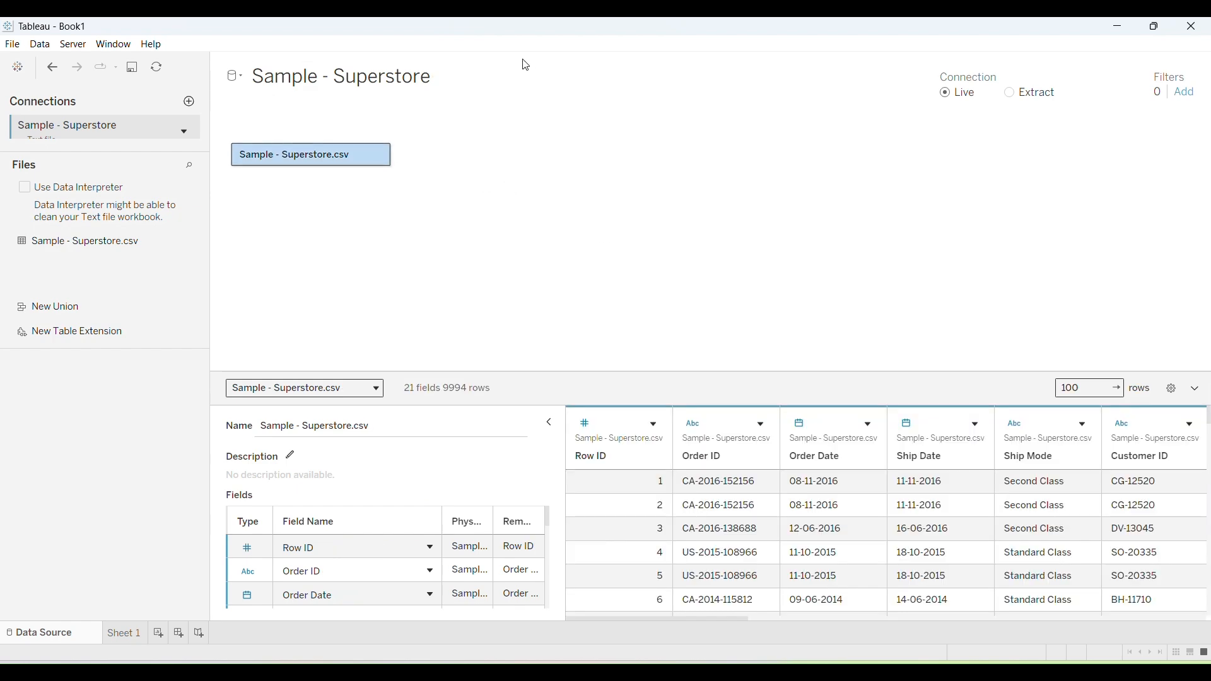
Compare the fields of the Orders and Sample - Superstore data sources on Sheet 1
left_click(126, 634)
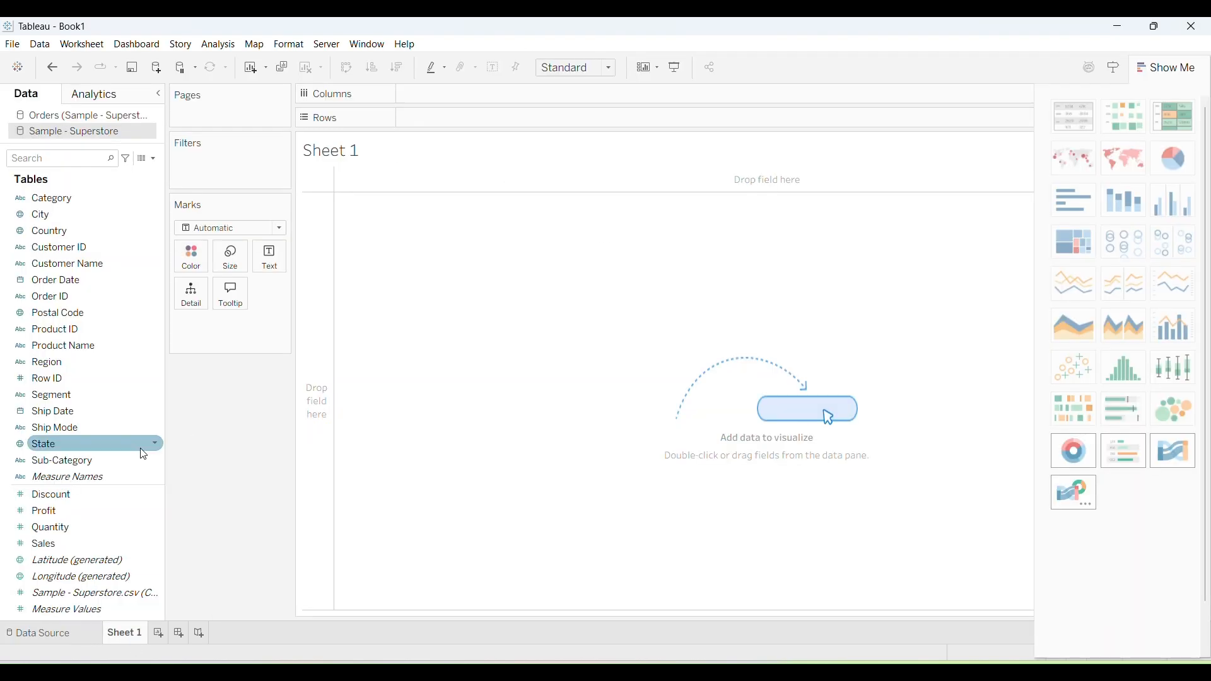
left_click(92, 120)
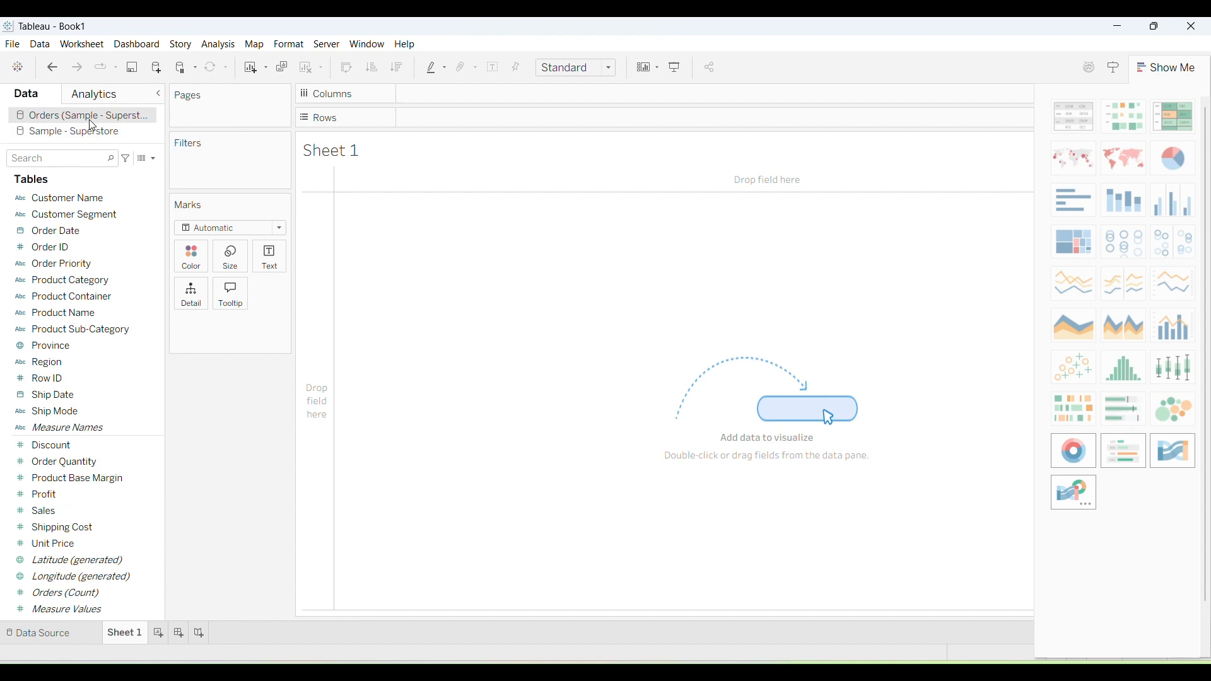
left_click(63, 136)
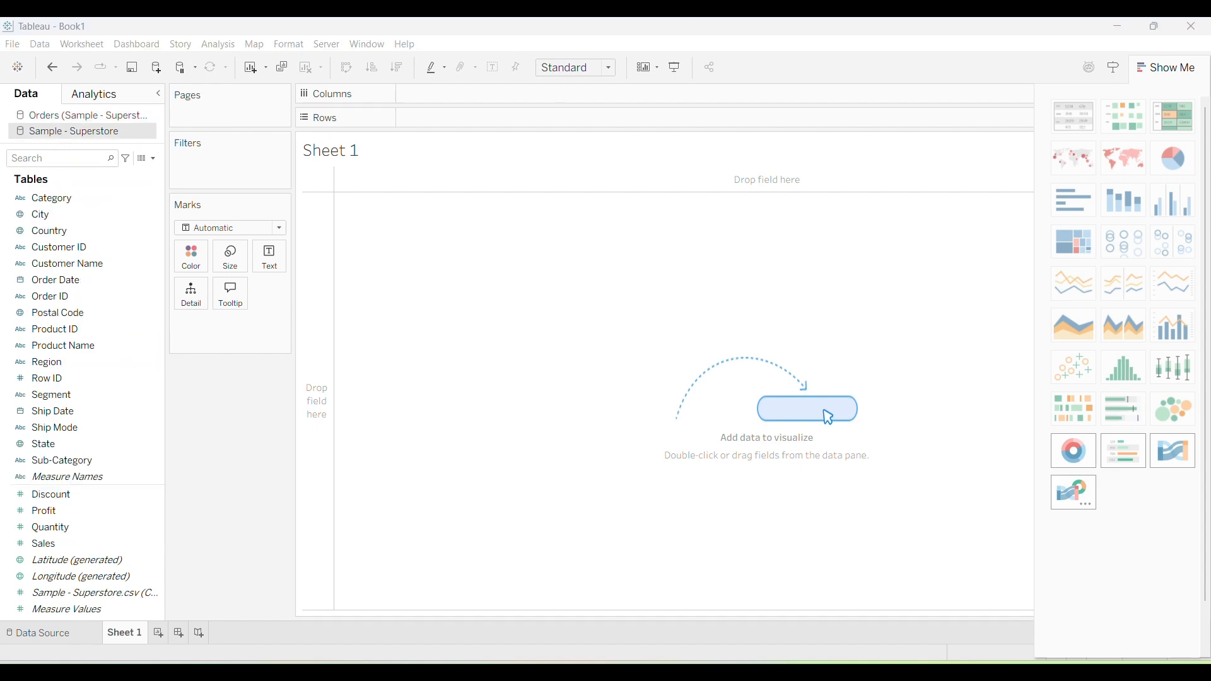
Switch to the syllabus PDF in the browser and highlight the Practical 2 task on data extracts vs live connections
key("alt+Tab")
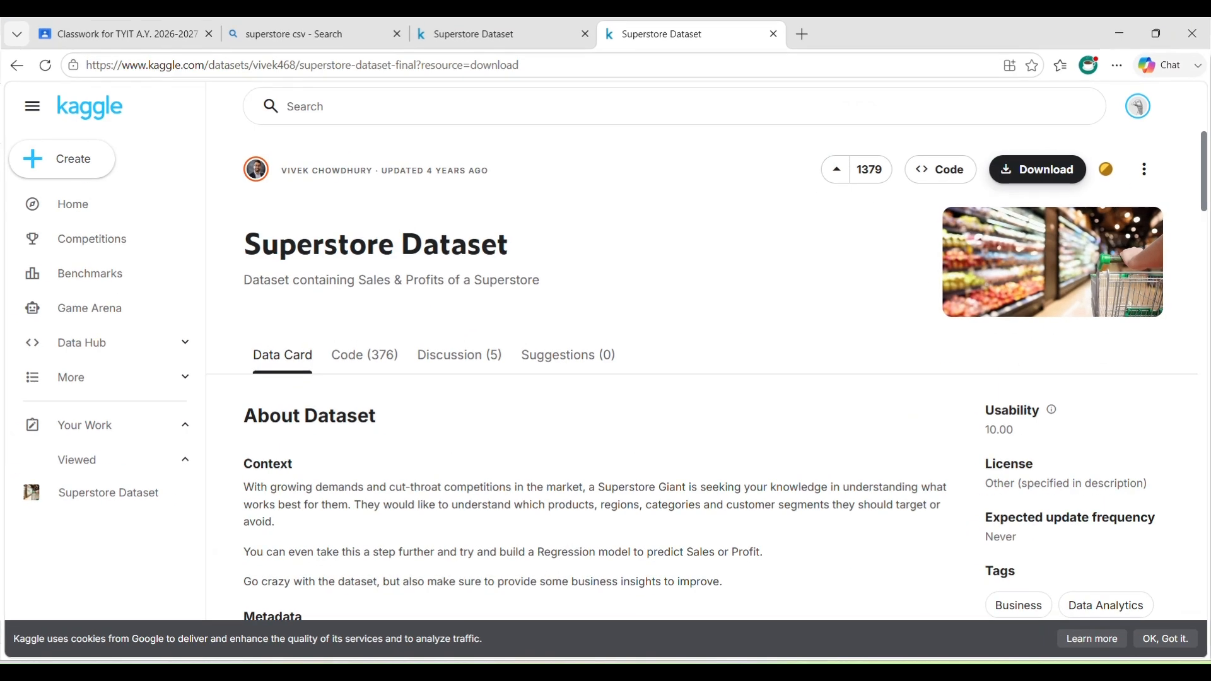
left_click(154, 28)
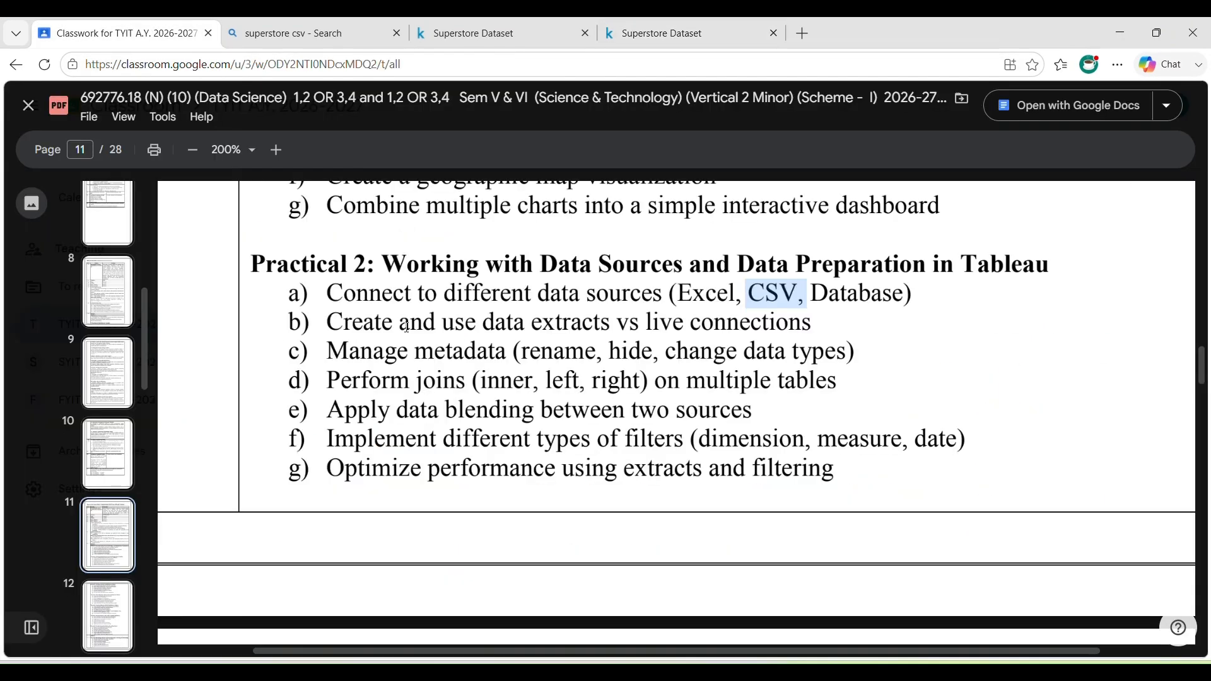
double_click(353, 324)
left_click_drag(354, 324, 785, 325)
left_click(604, 335)
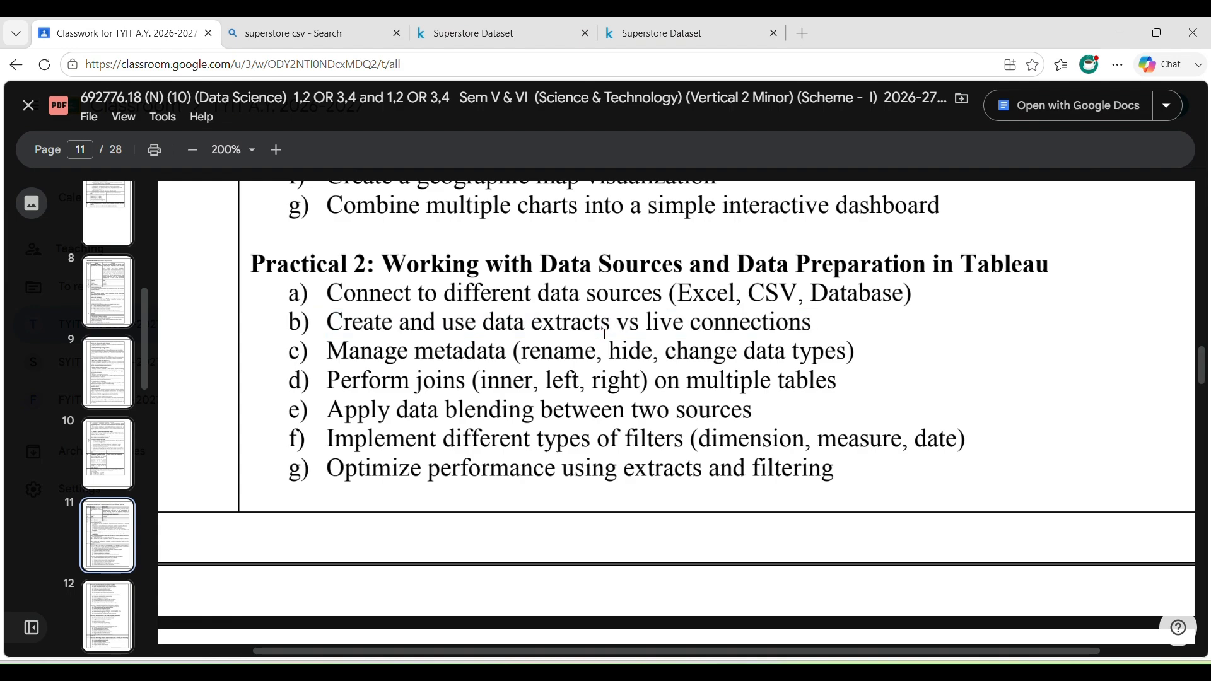
double_click(502, 332)
left_click_drag(503, 332, 809, 326)
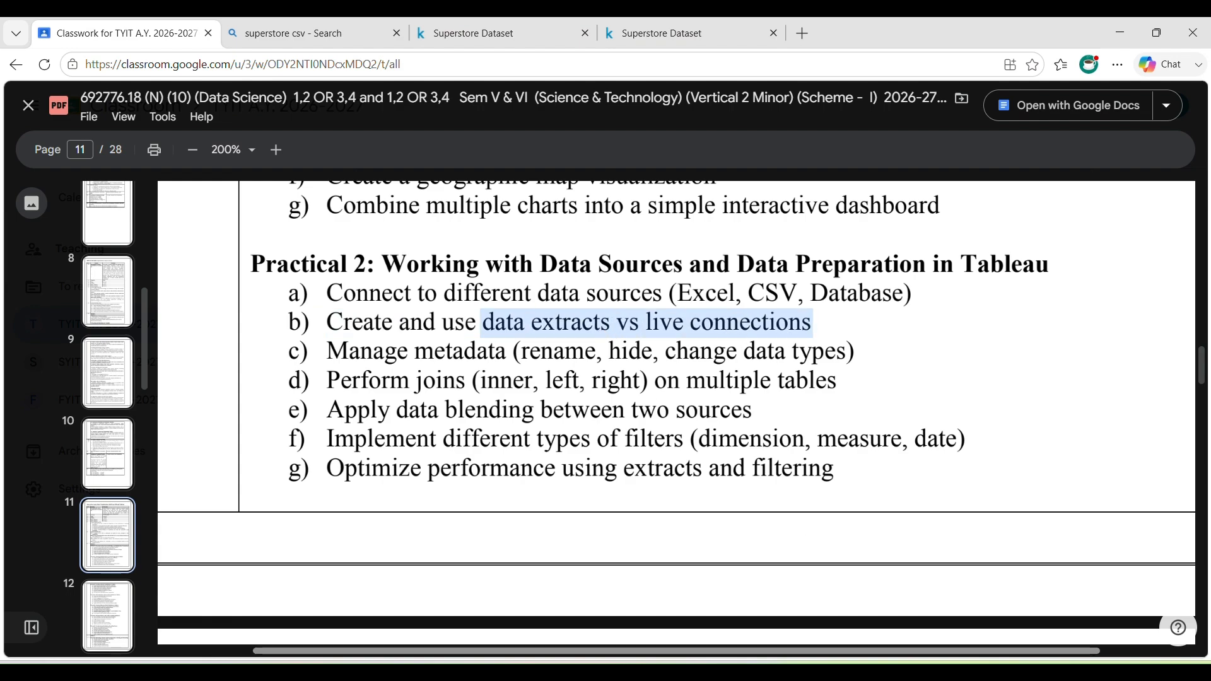
Switch to Tableau, set the Orders data source connection to Extract, and save the extract in Datasources as Orders (Sample - Superstore Sales (Excel))
left_click(798, 669)
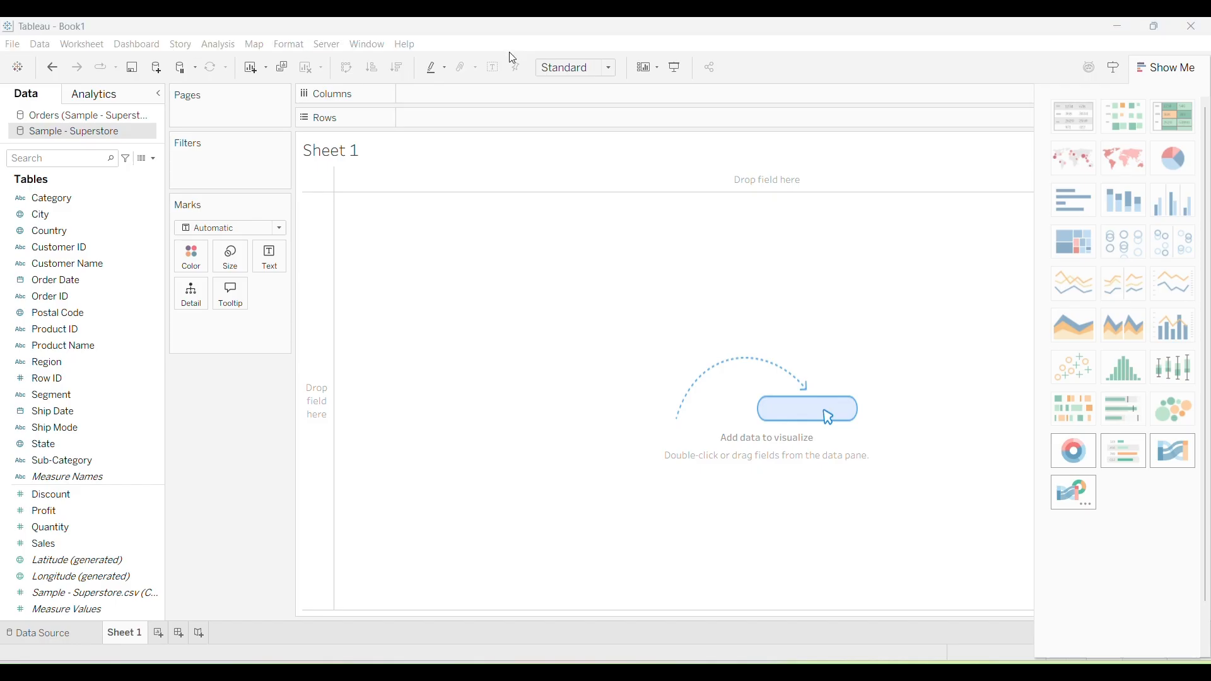
left_click(79, 115)
left_click(79, 132)
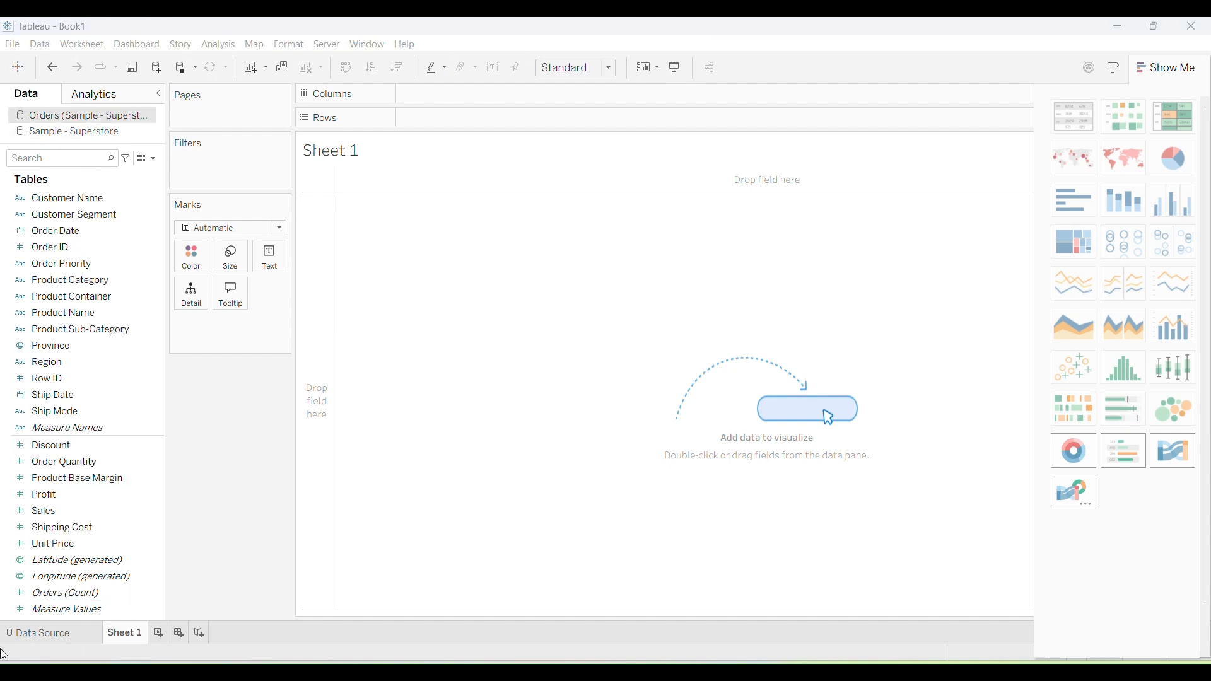
left_click(44, 633)
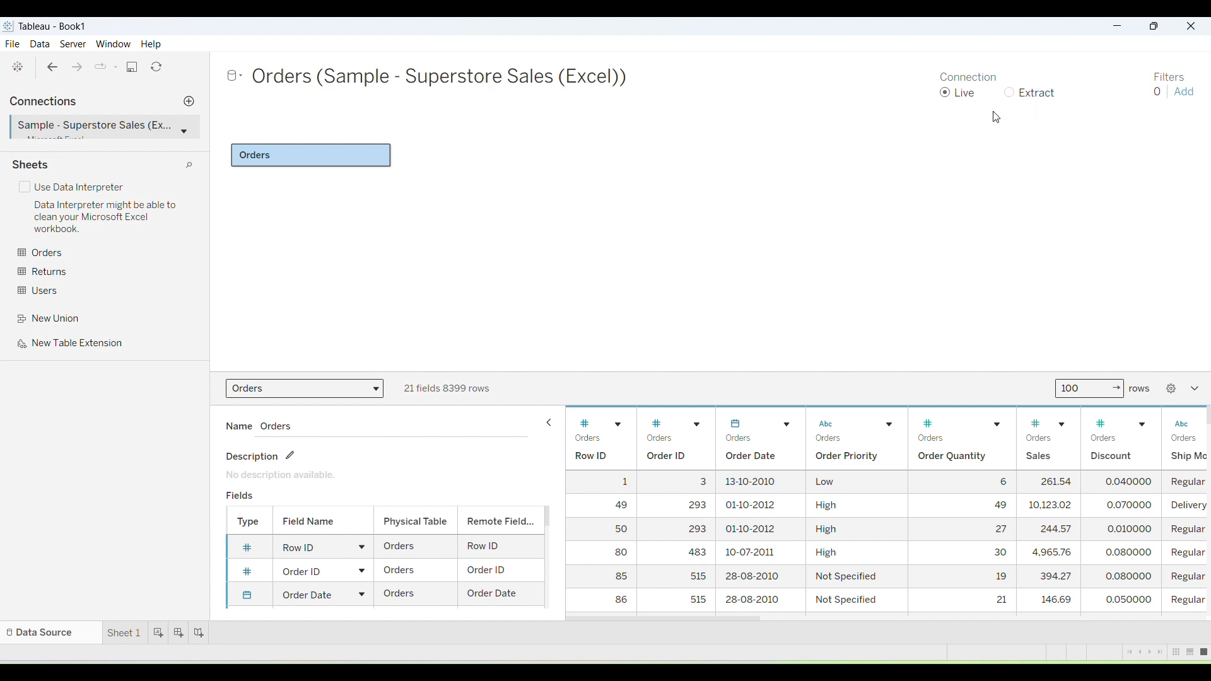
left_click(1009, 95)
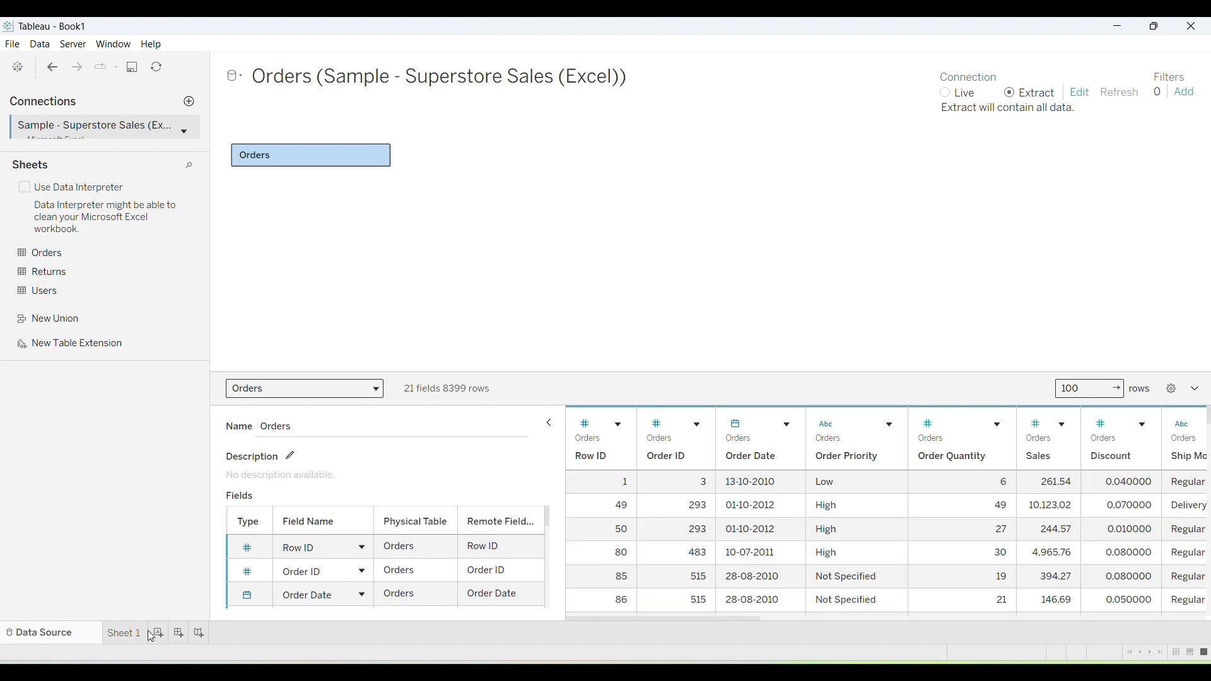
left_click(113, 634)
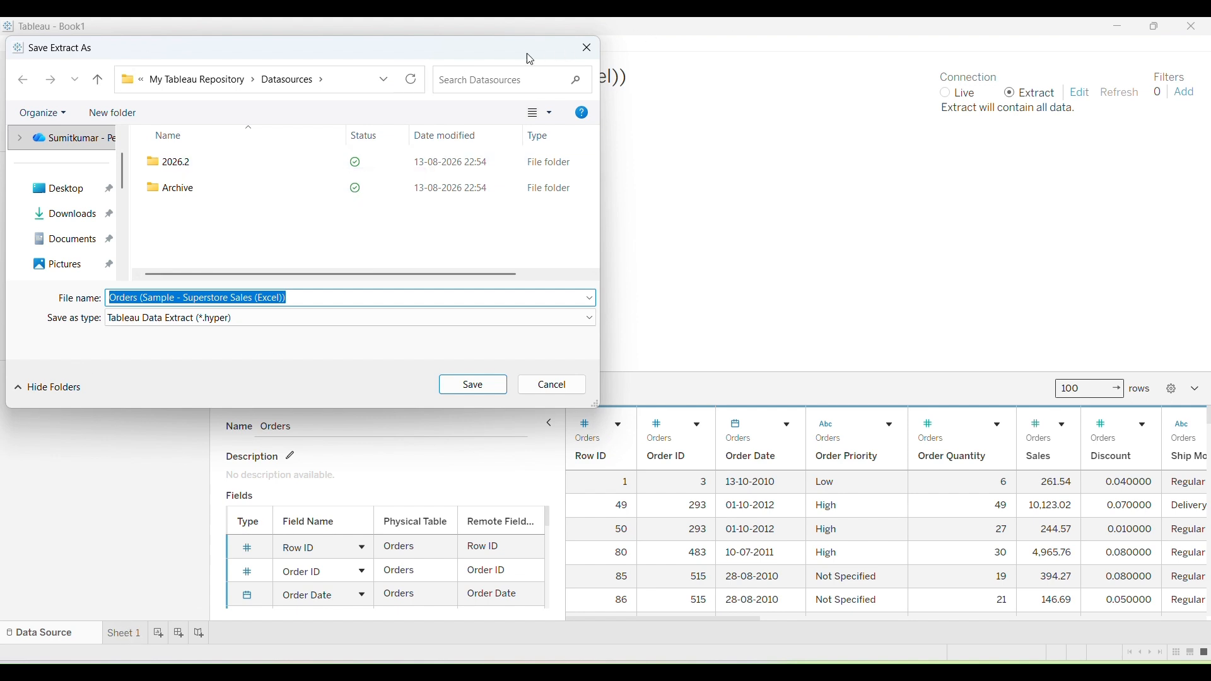
left_click(474, 386)
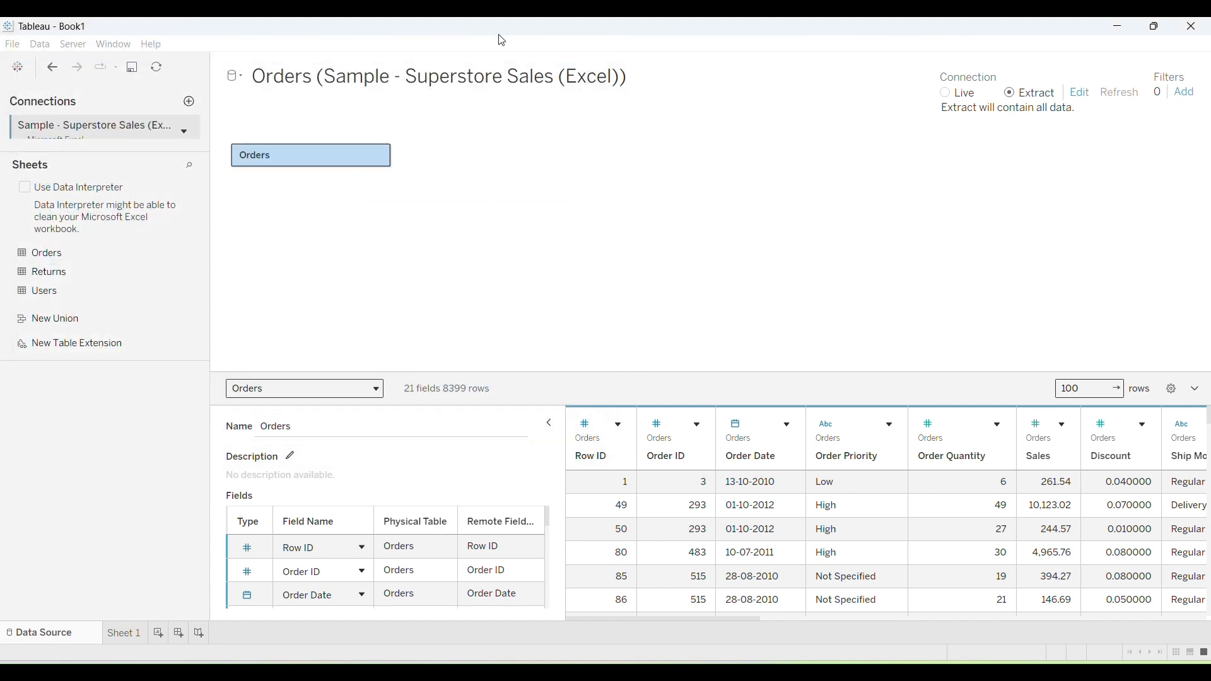
left_click(125, 636)
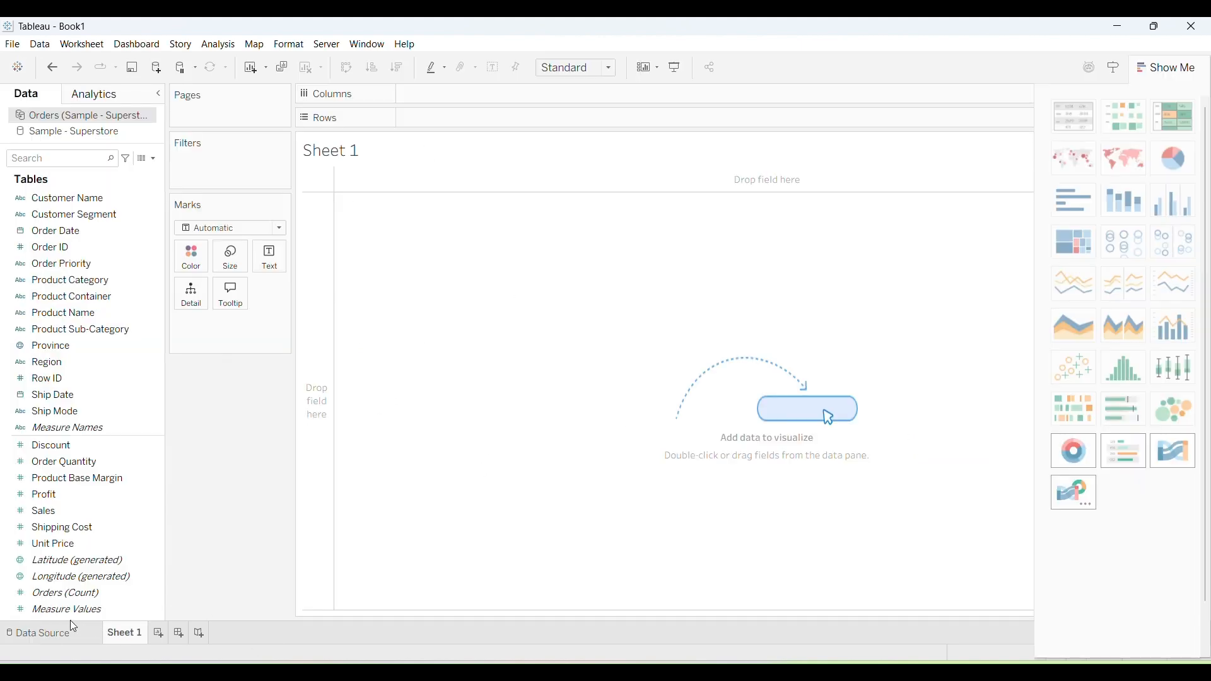
Switch the Orders data source connection to Live and back to Extract
left_click(50, 633)
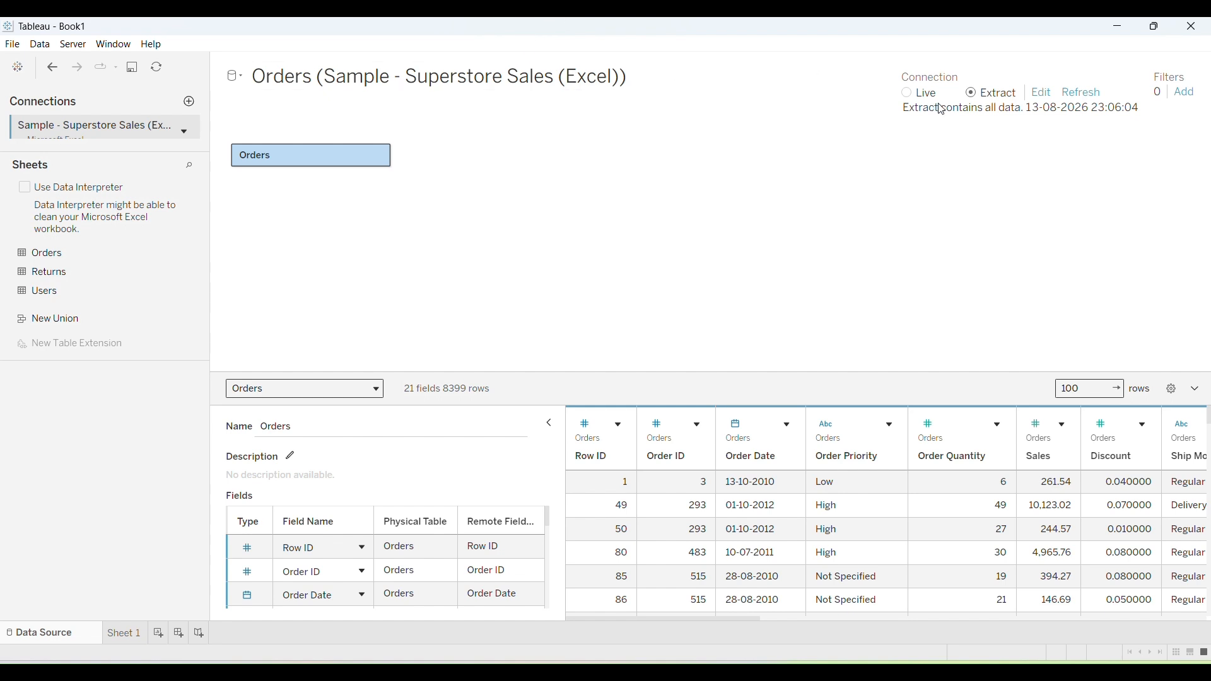
left_click(913, 97)
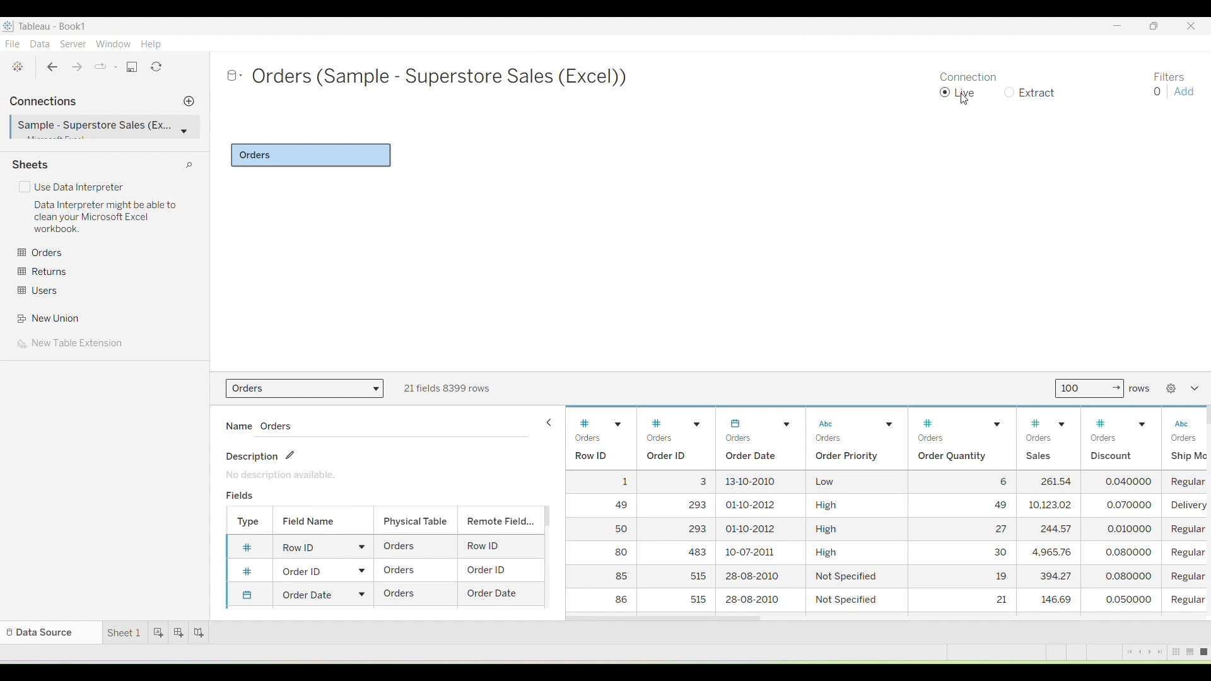
left_click(1014, 93)
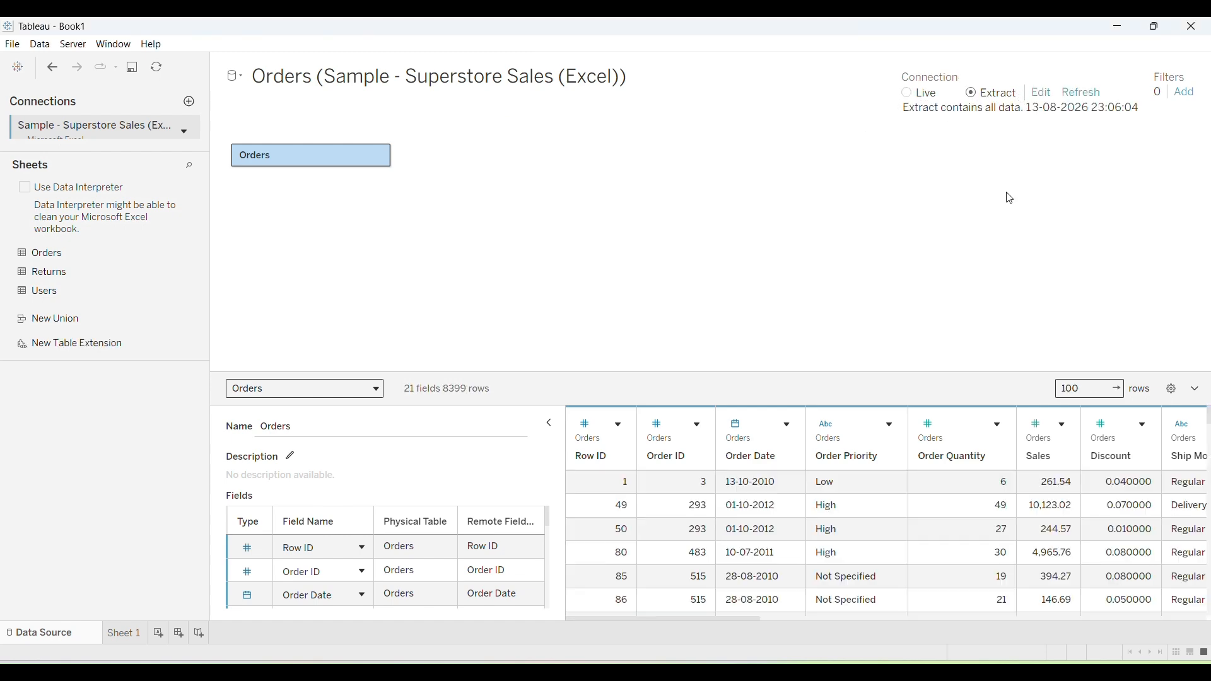
From Sheet 1, examine the extract commands available for the Orders and Sample - Superstore data sources
left_click(124, 632)
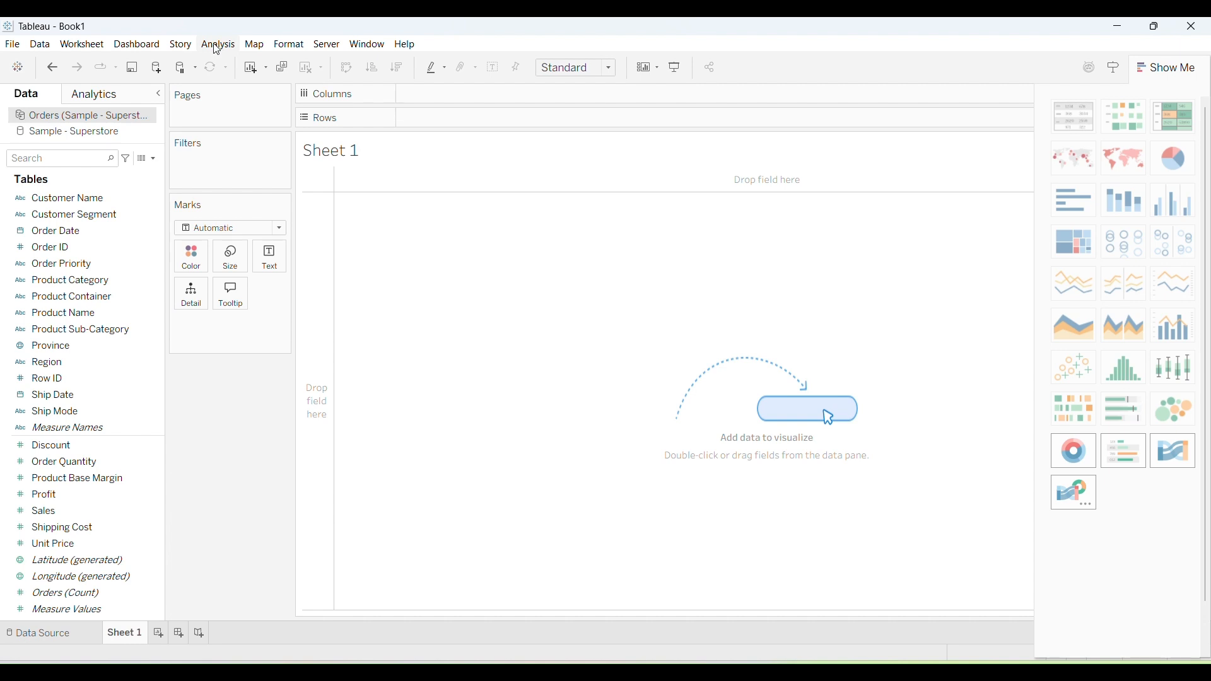
left_click(36, 47)
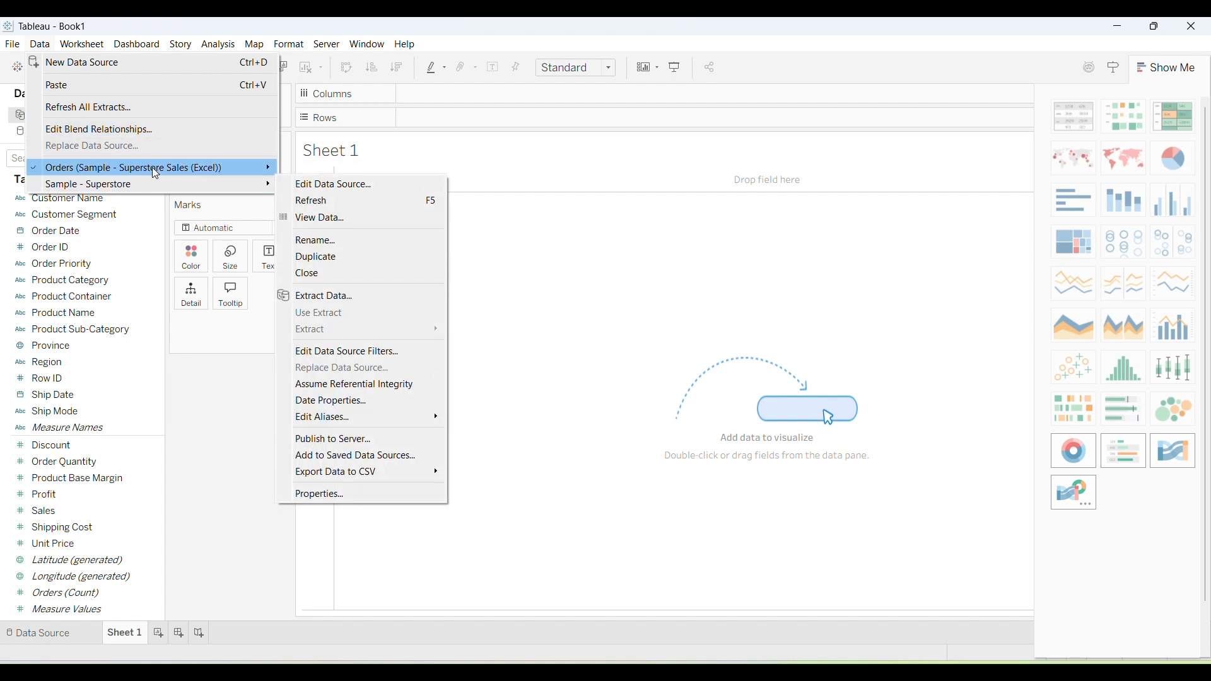
mouse_move(153, 167)
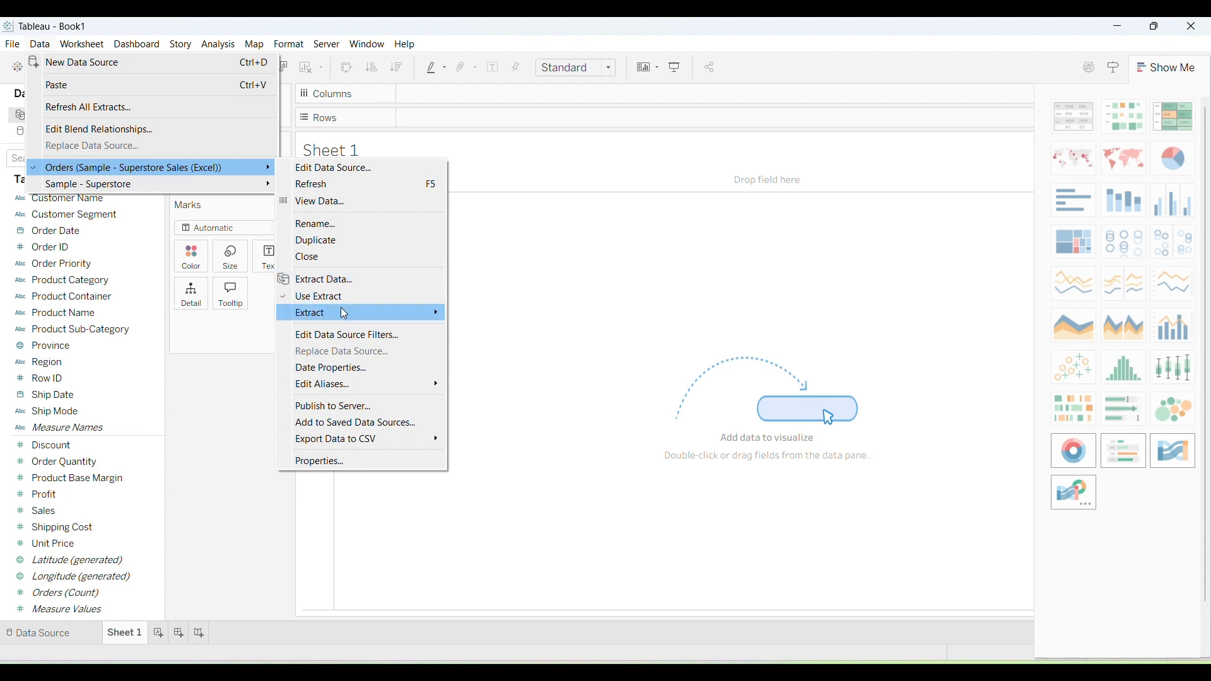
mouse_move(345, 313)
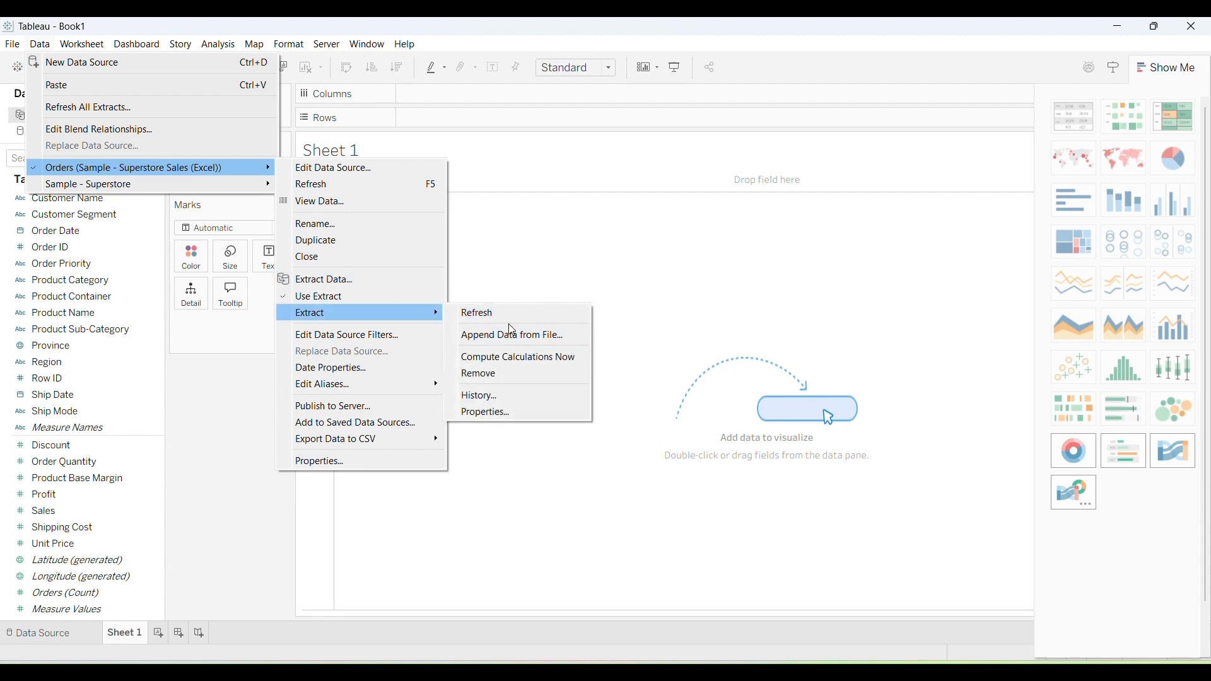
mouse_move(218, 186)
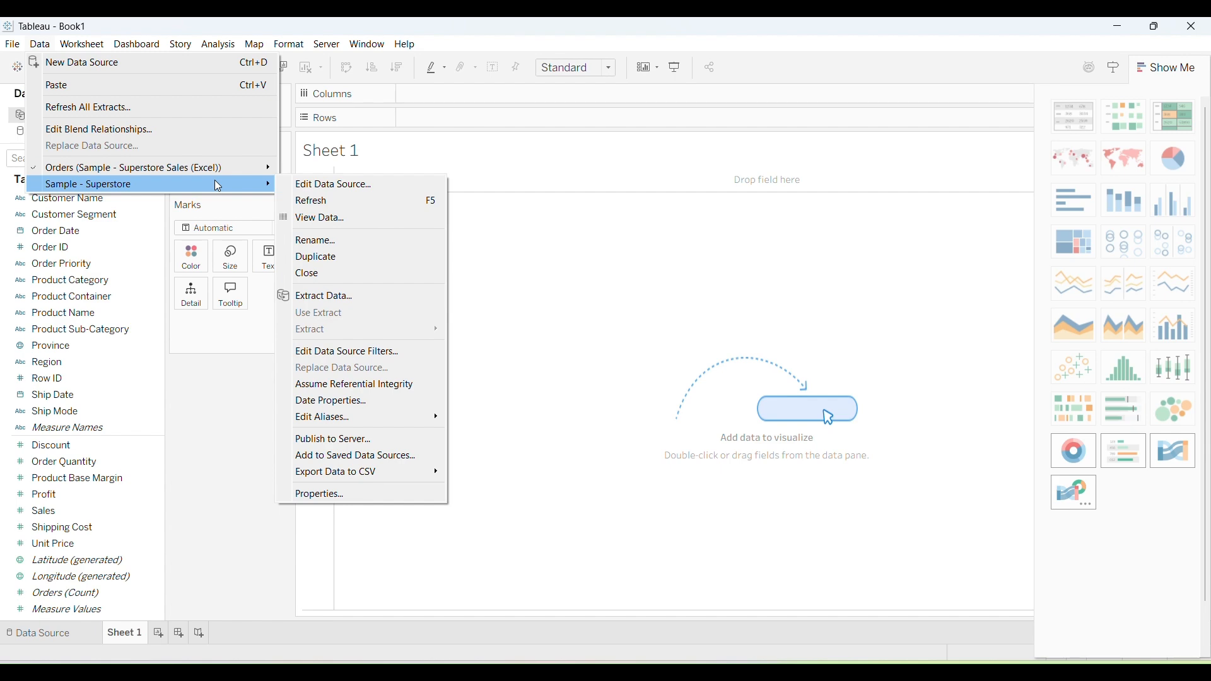
left_click(573, 139)
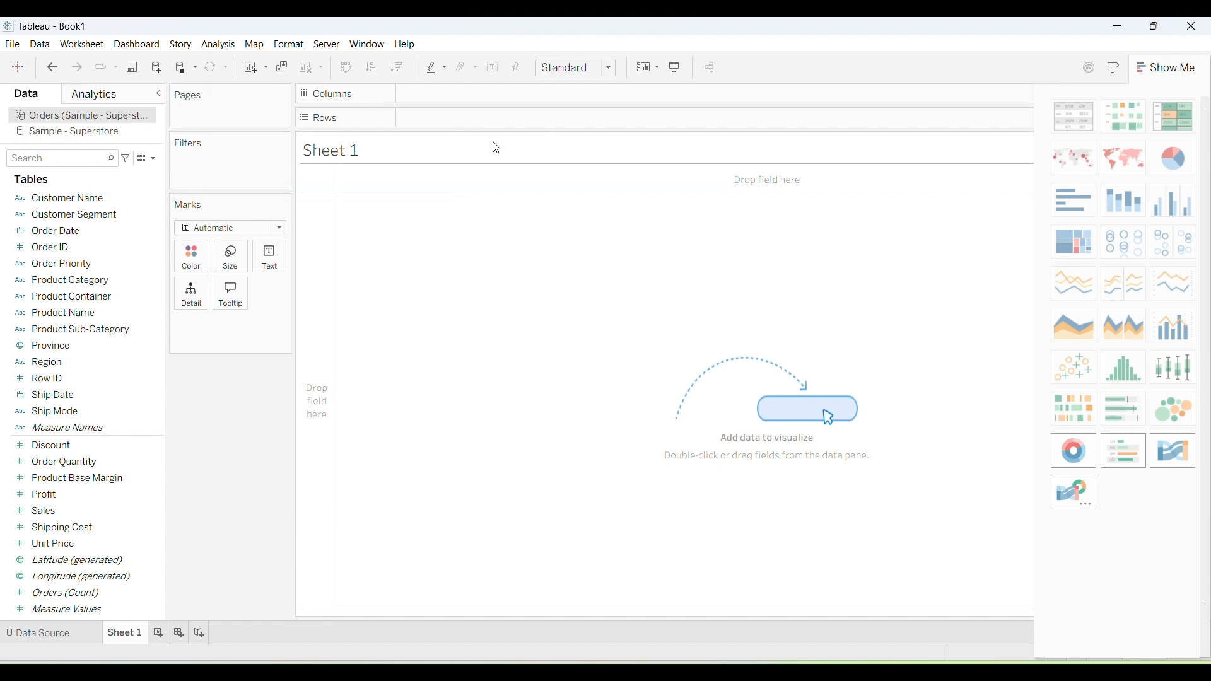
Return to the Orders data source and set its connection to Live
left_click(74, 633)
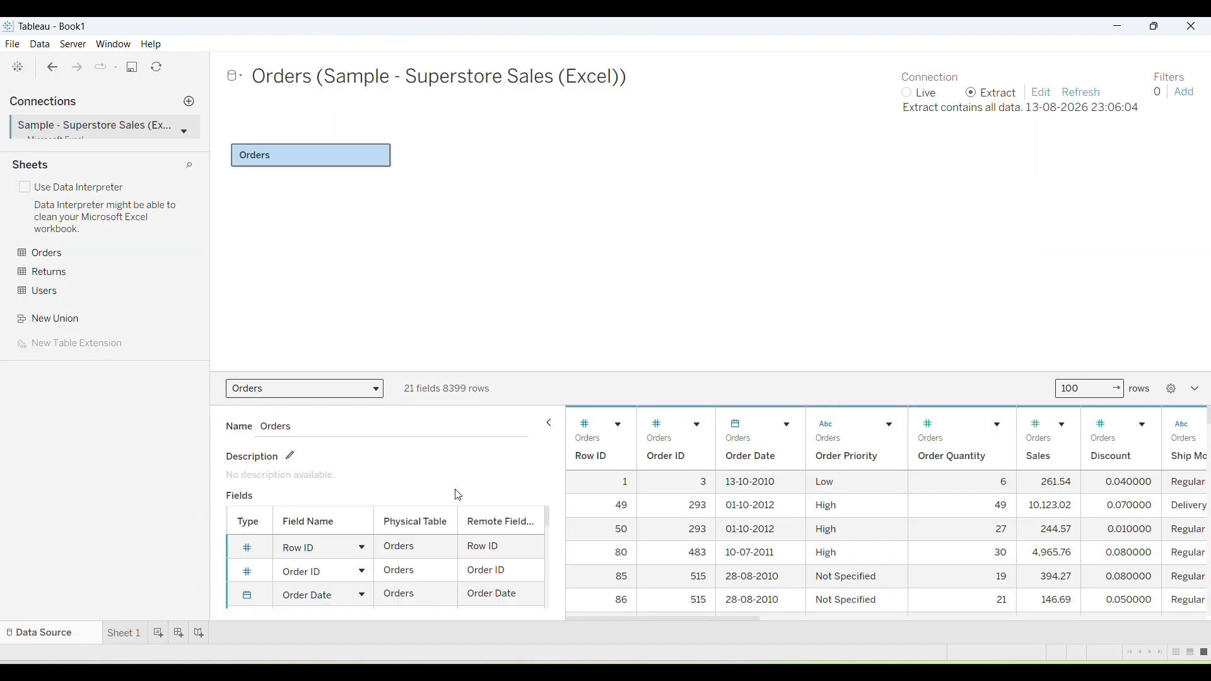
left_click(910, 94)
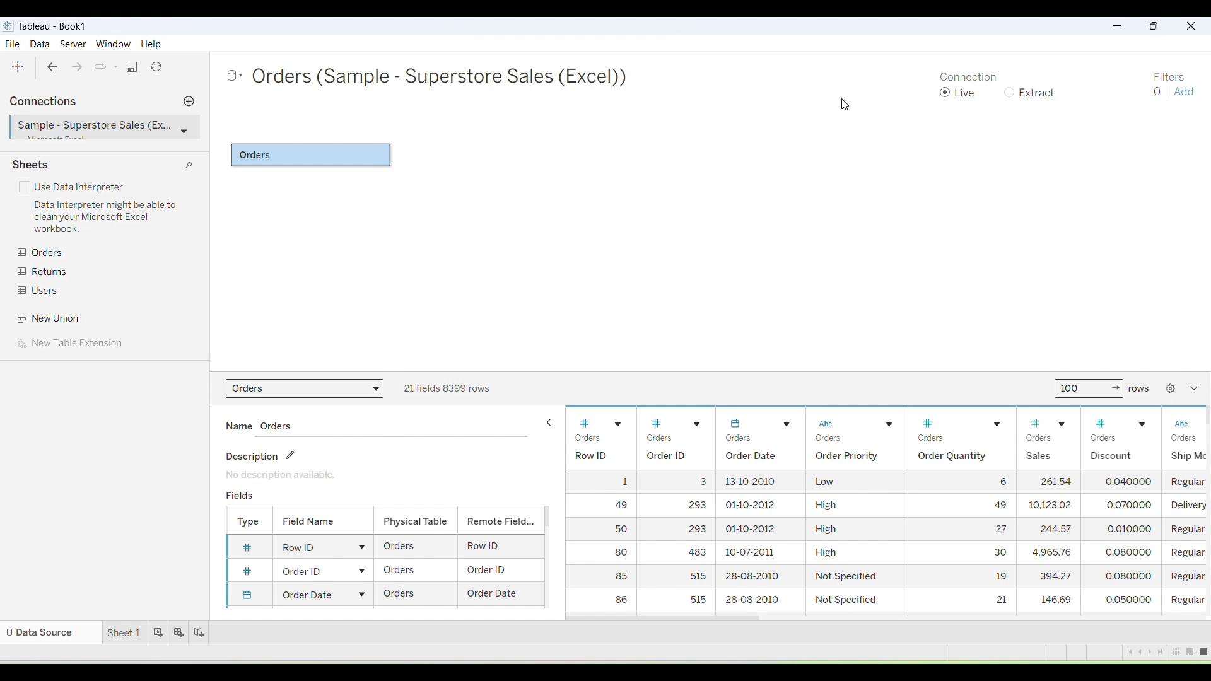
Switch to Notepad and review the Live versus Extract comparison on source access, data currency, speed and dataset size
left_click(802, 660)
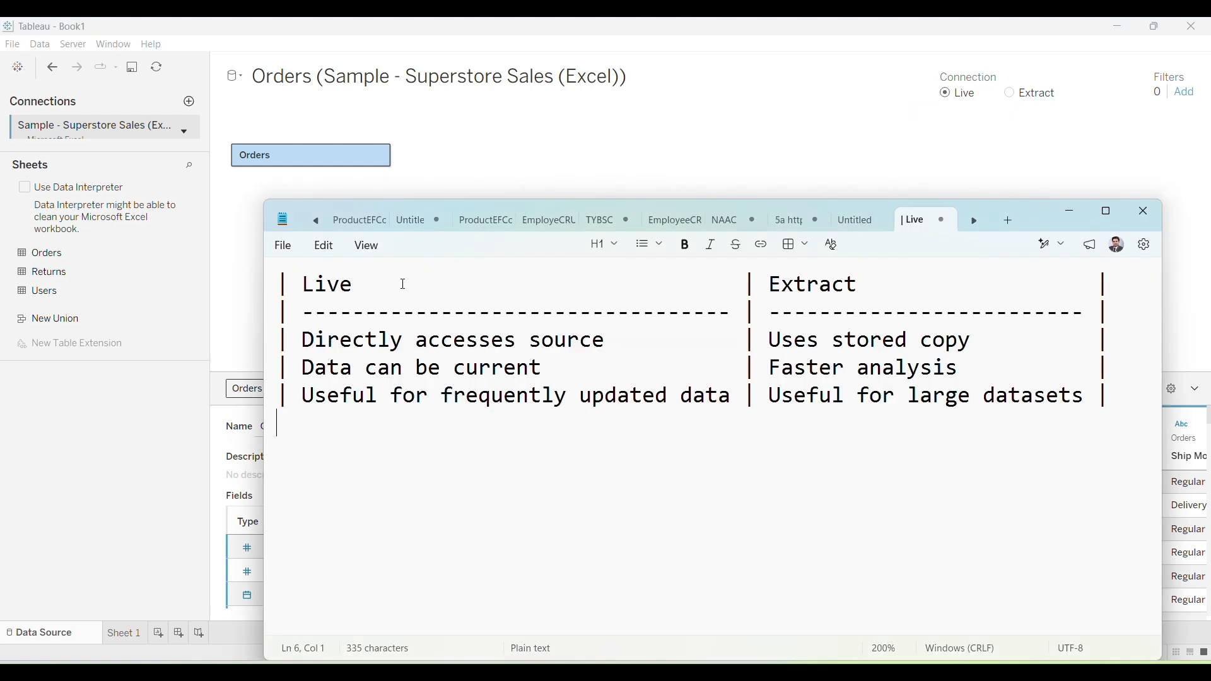
left_click_drag(305, 341, 971, 340)
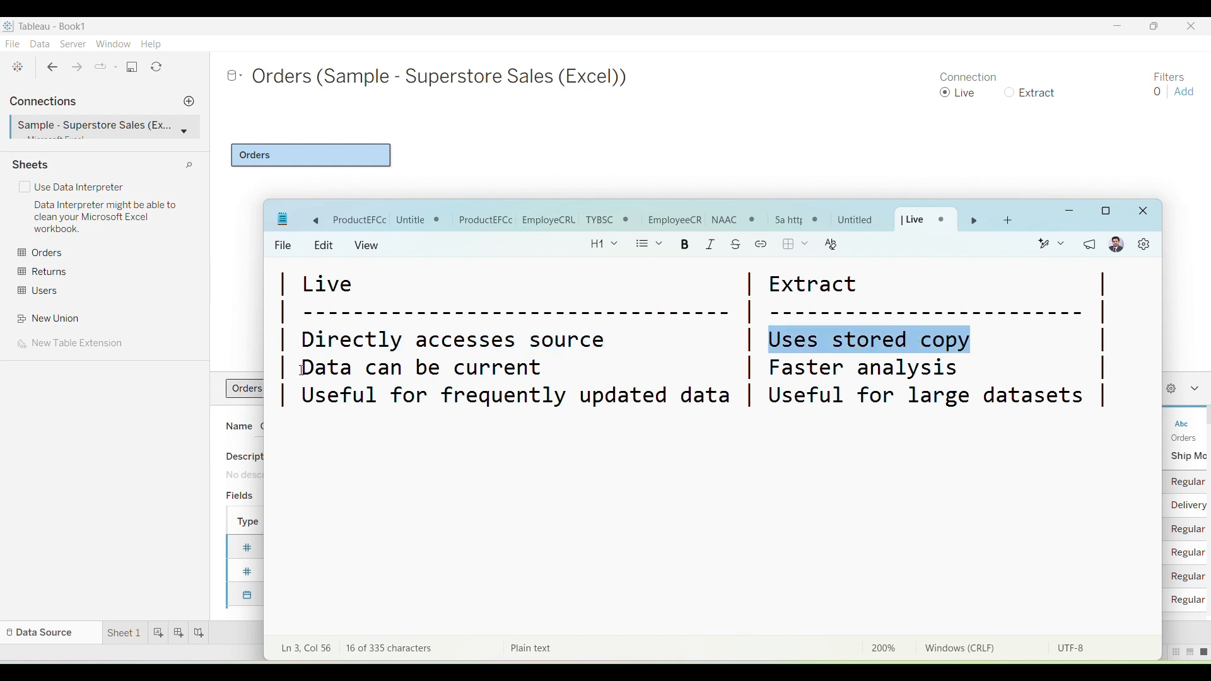
left_click_drag(304, 367, 535, 364)
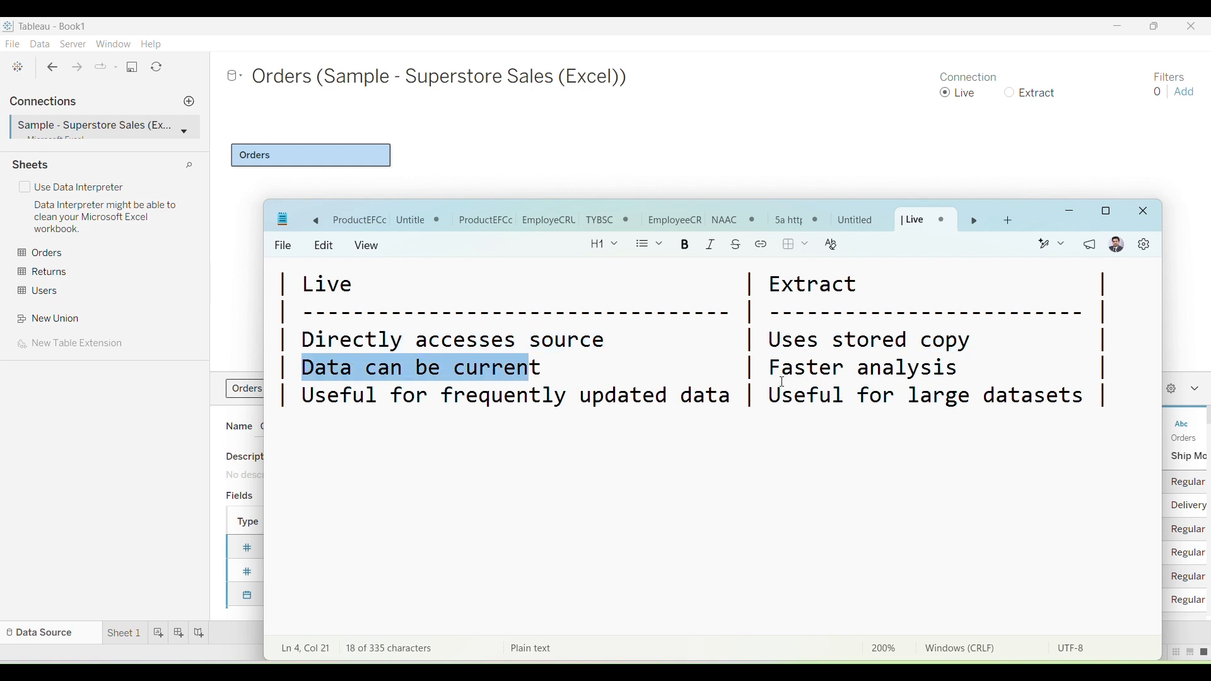
left_click_drag(768, 367, 958, 377)
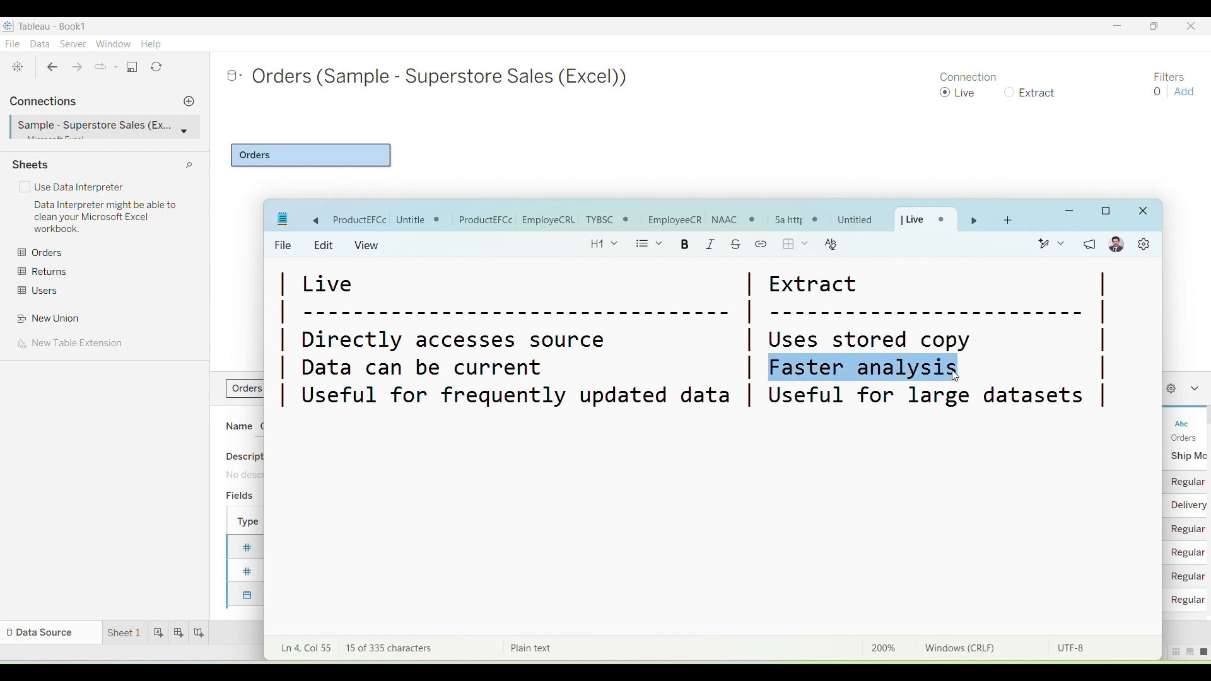
left_click_drag(304, 396, 1053, 406)
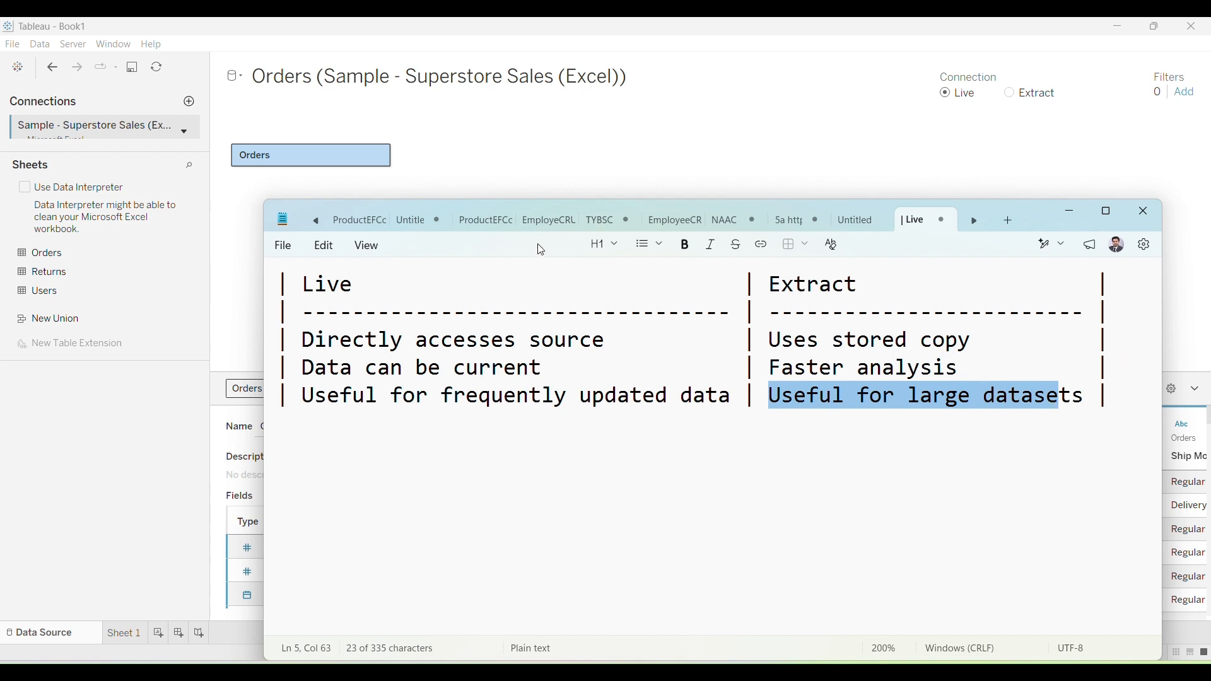
left_click(589, 165)
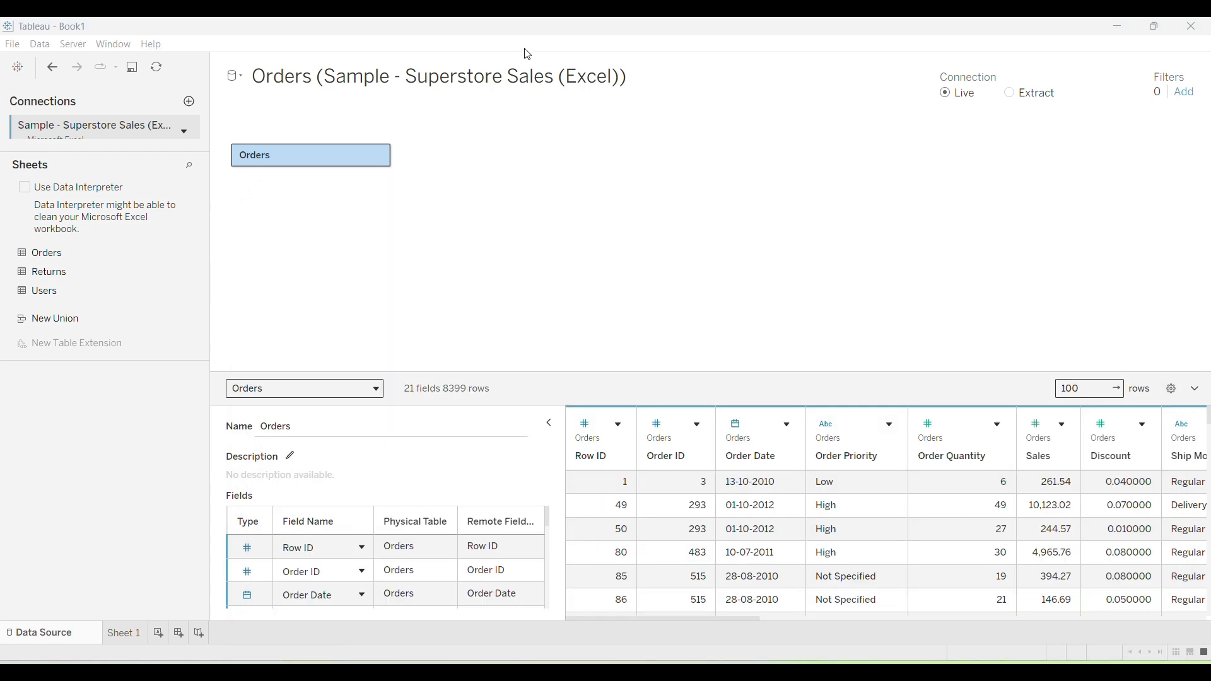
Switch to the browser, read Practical 2 item c on managing metadata in the syllabus PDF, and return to Tableau
left_click(727, 666)
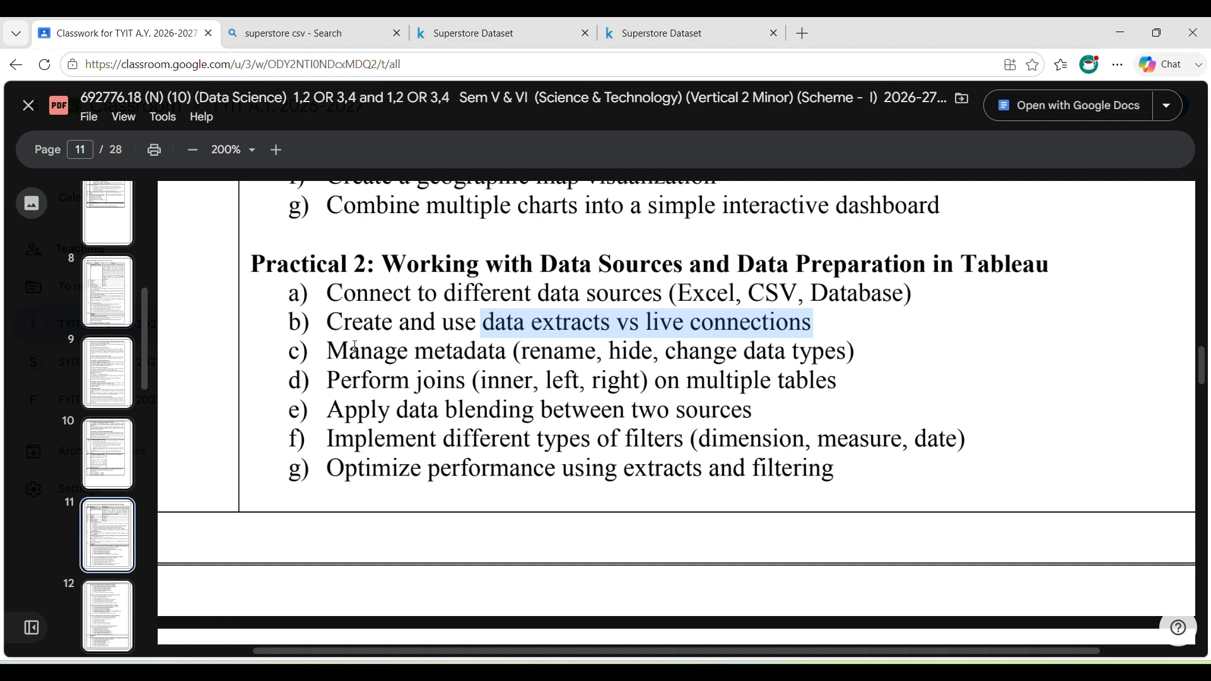
left_click_drag(339, 350, 830, 340)
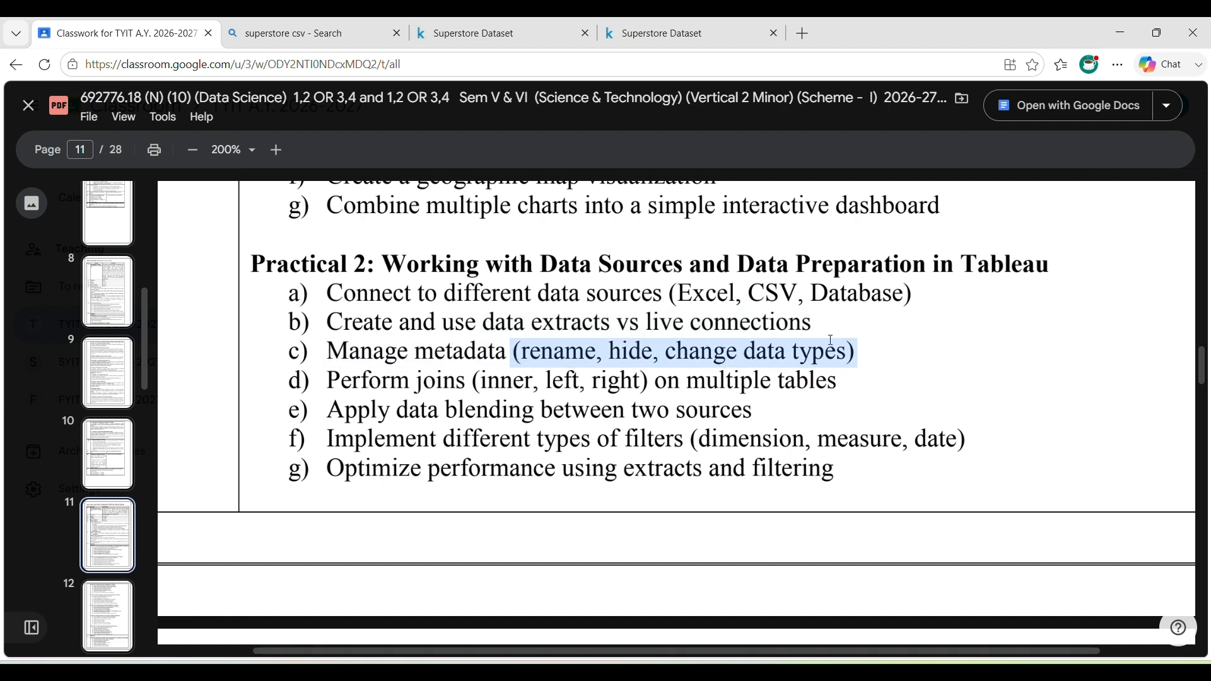
left_click(517, 46)
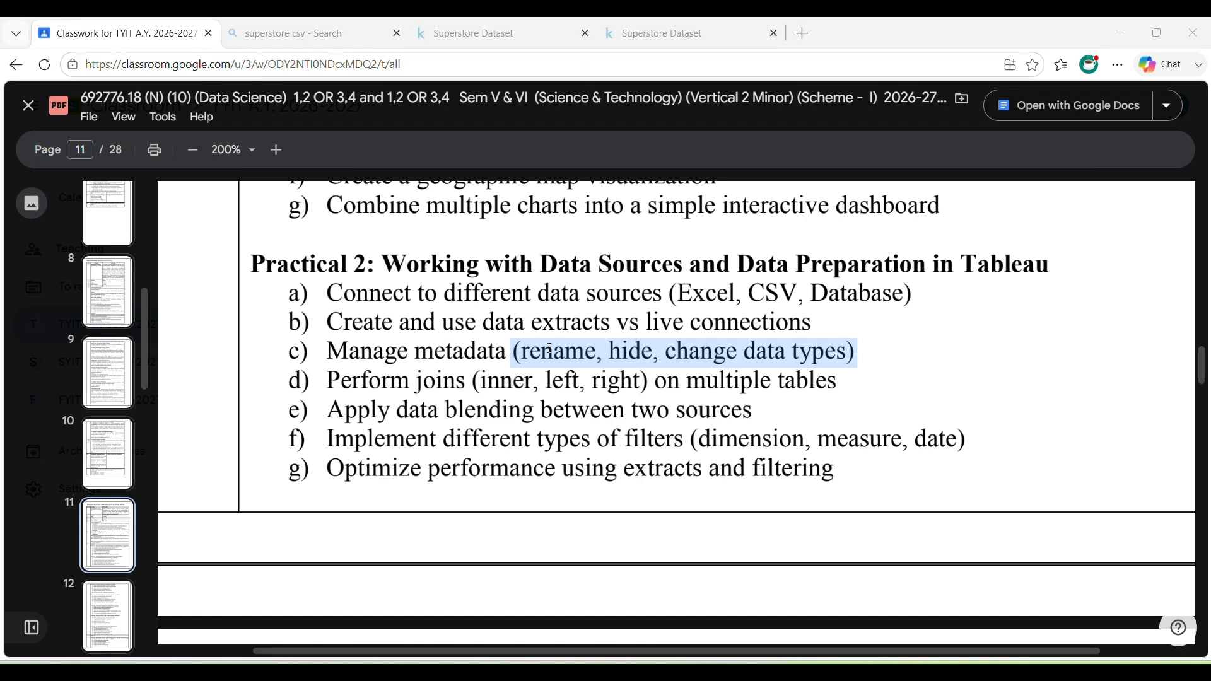
left_click(548, 348)
left_click(721, 662)
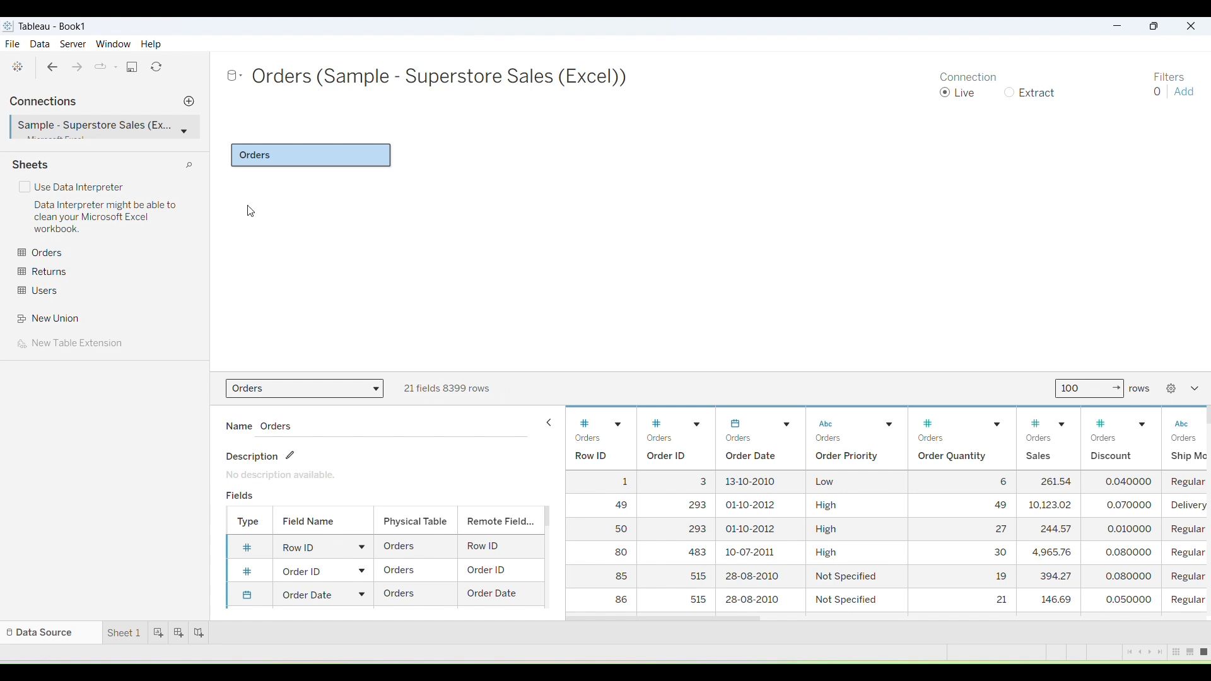
left_click(516, 48)
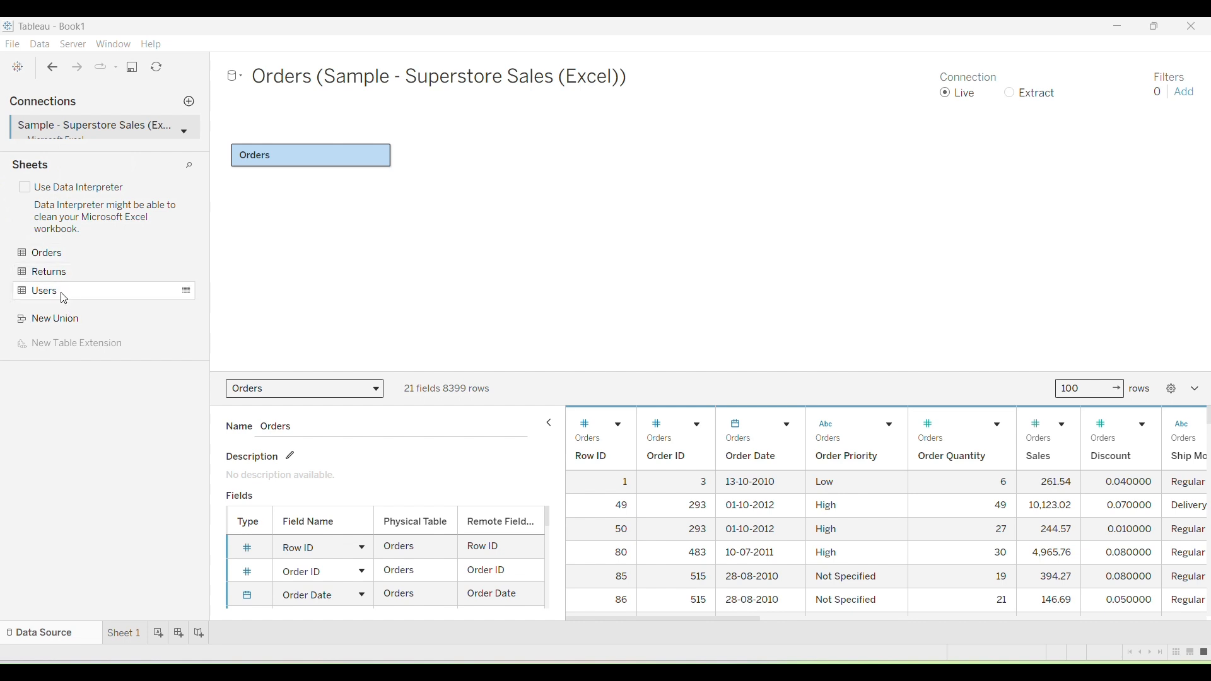
double_click(58, 251)
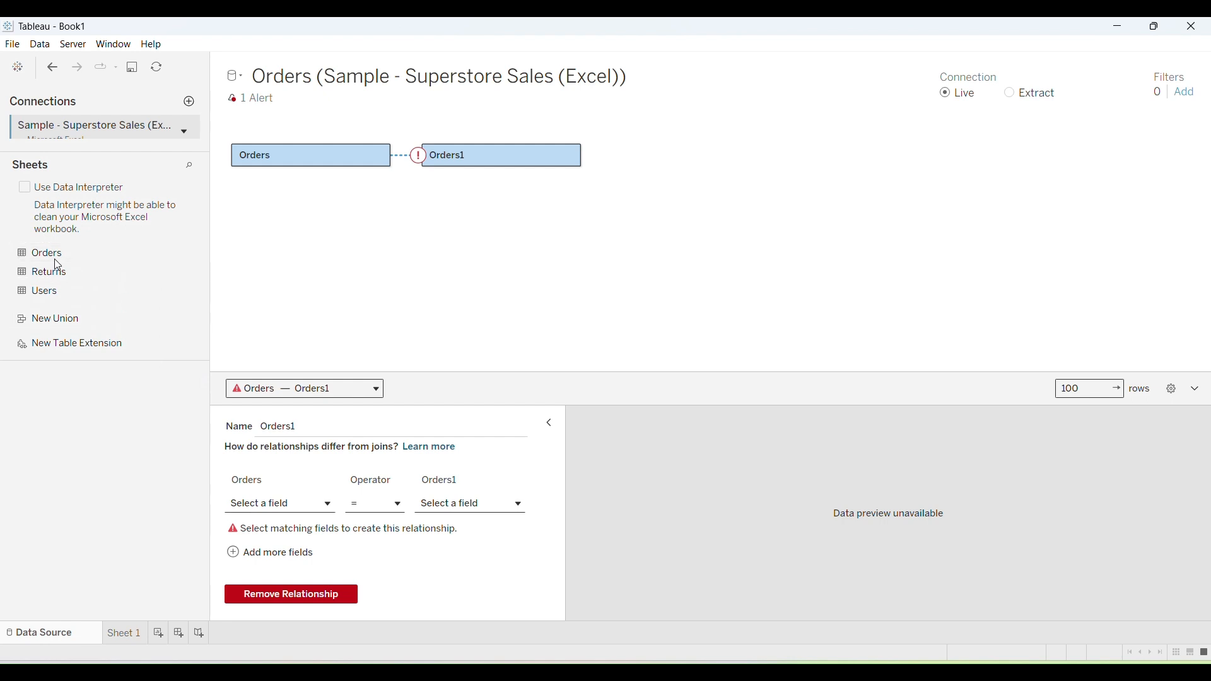
left_click(502, 156)
right_click(502, 155)
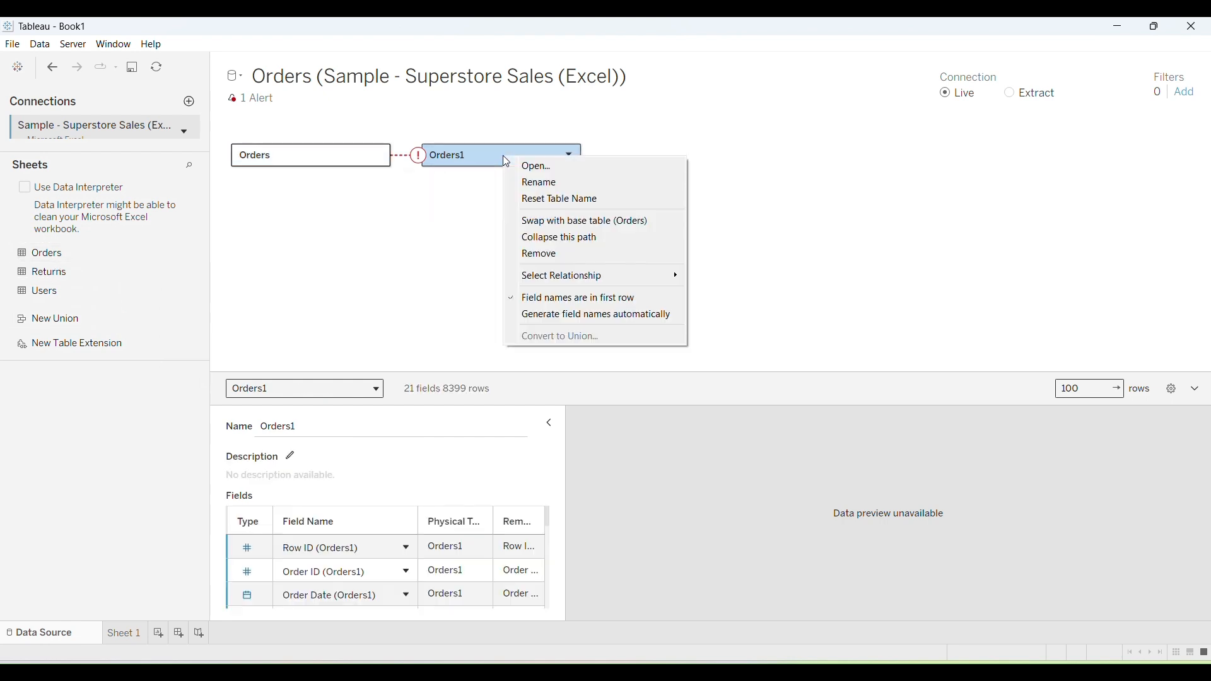
left_click(534, 255)
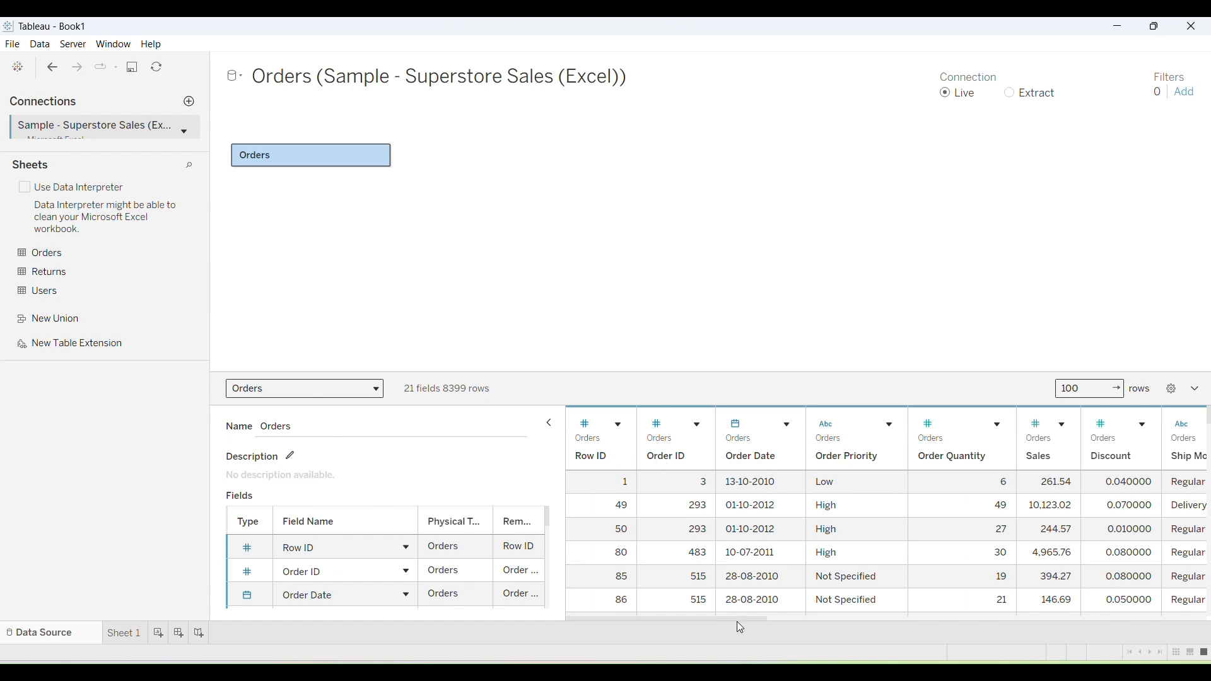
Rename the Province field of the Orders table to Pro
left_click_drag(736, 622, 1024, 614)
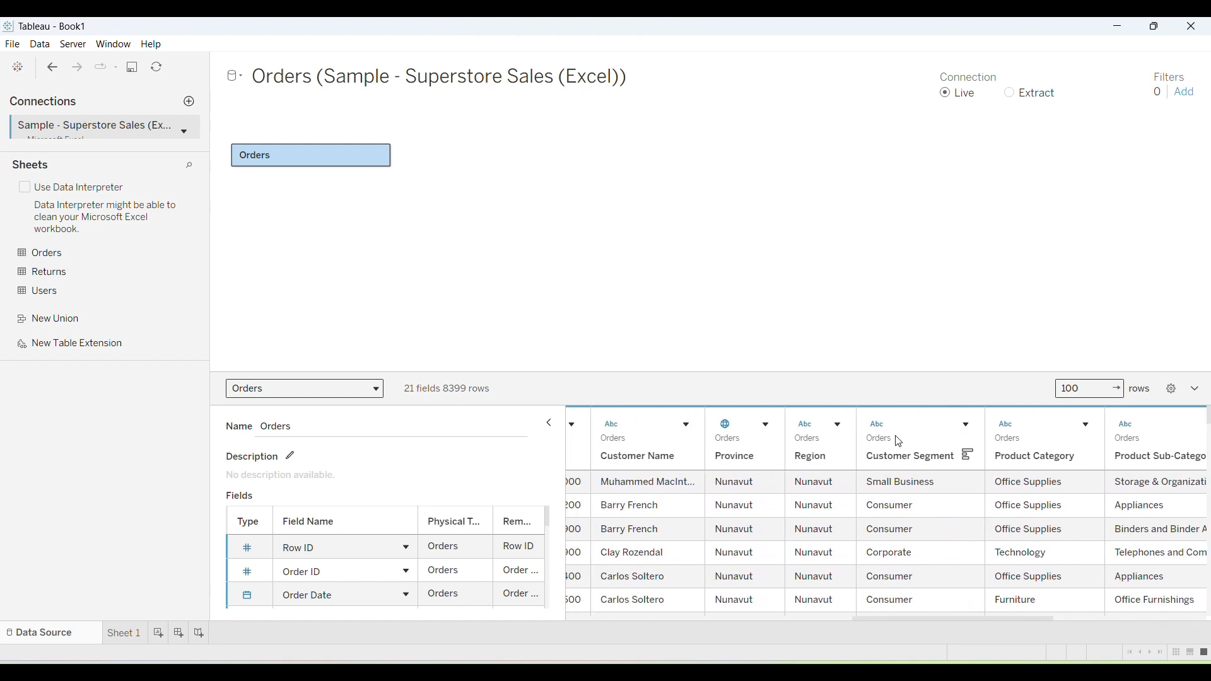
right_click(741, 460)
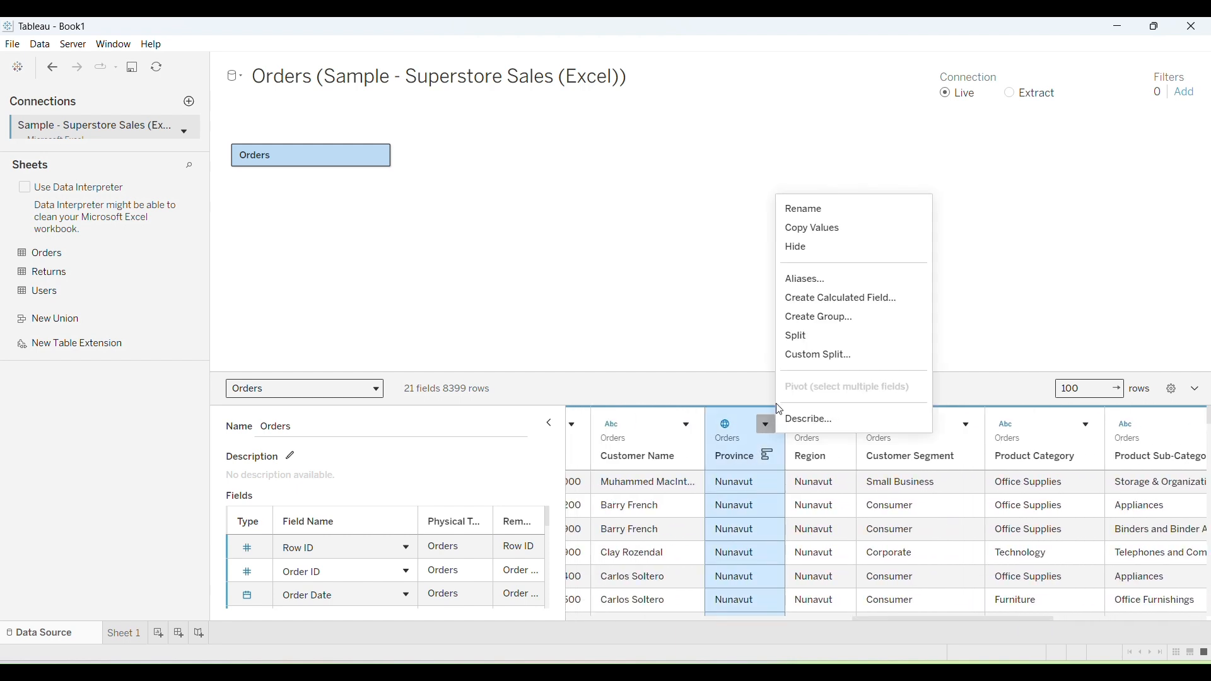
left_click(802, 208)
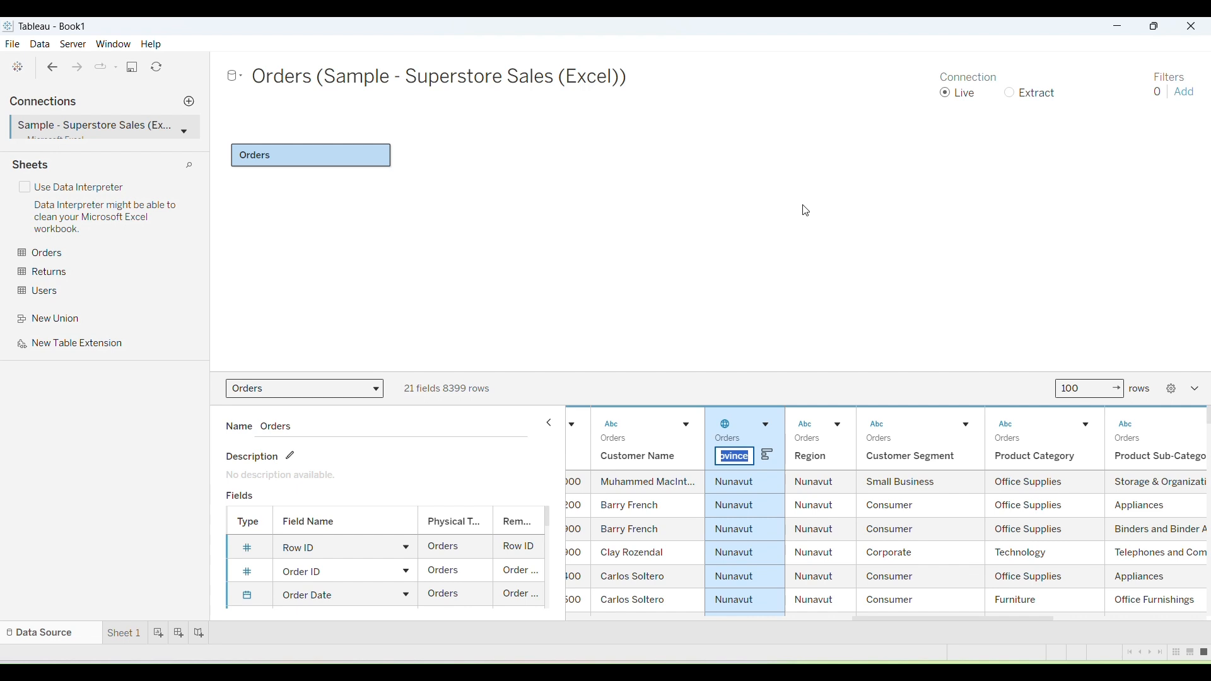
type("Pro")
key("Return")
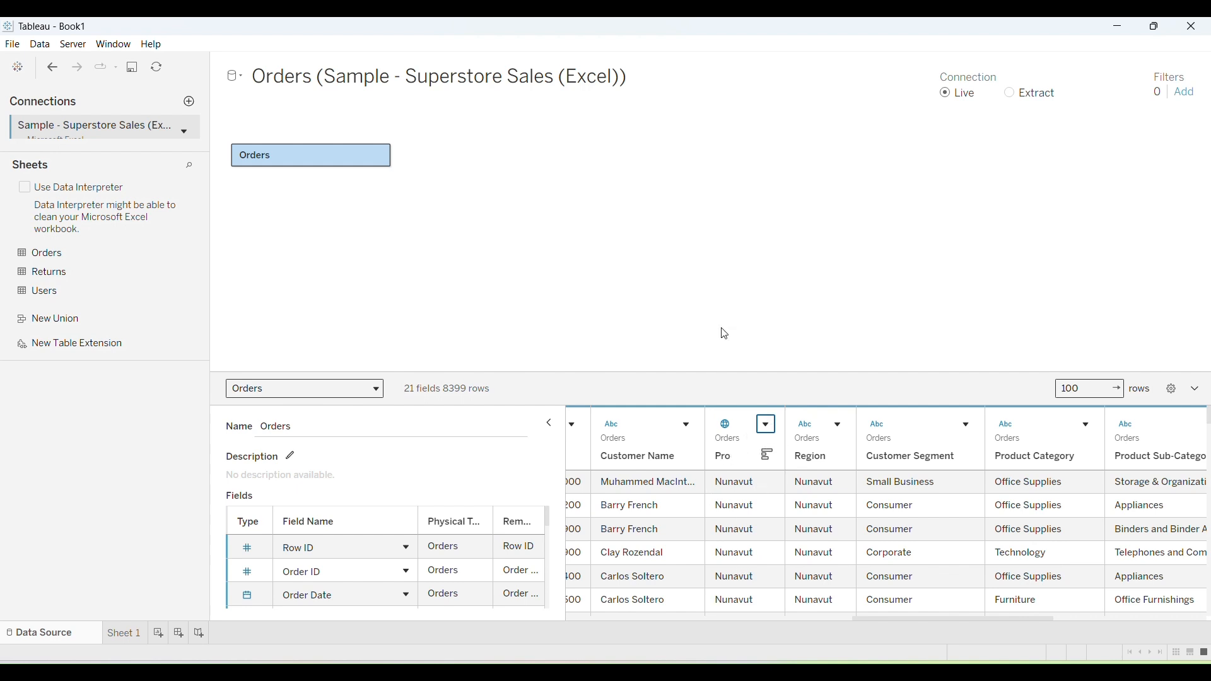
left_click(527, 55)
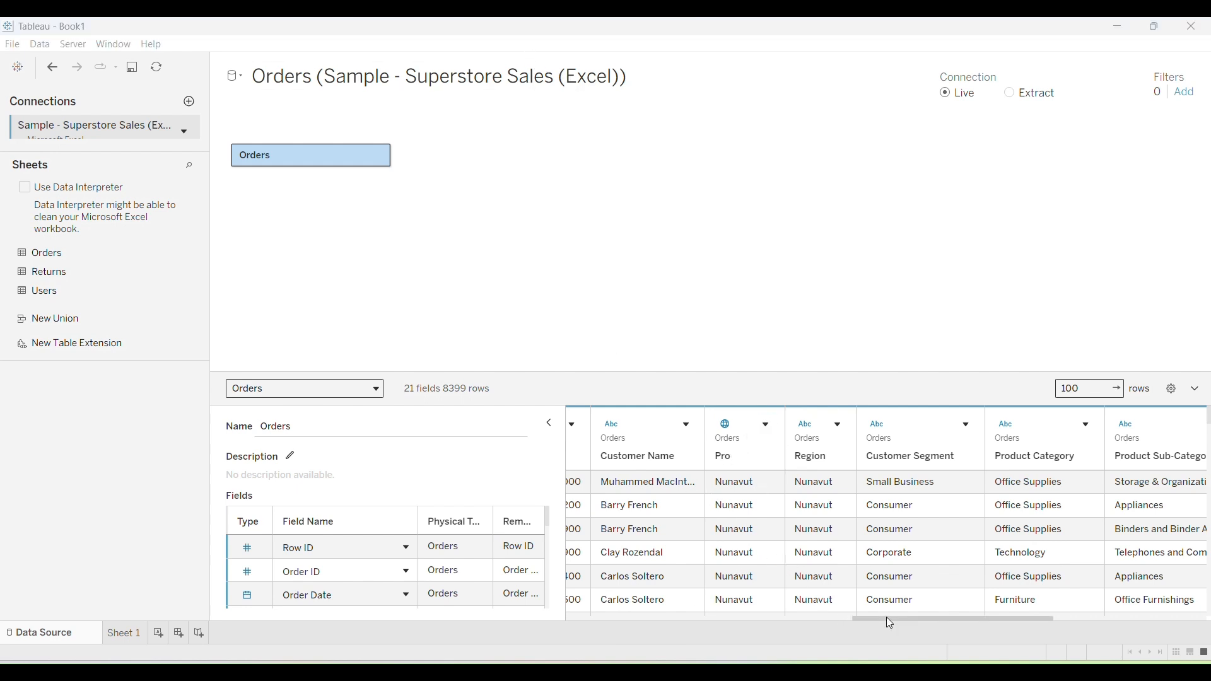
Rename the Sales field of the Orders table to Total
left_click_drag(854, 619, 1143, 641)
left_click_drag(1037, 619, 649, 610)
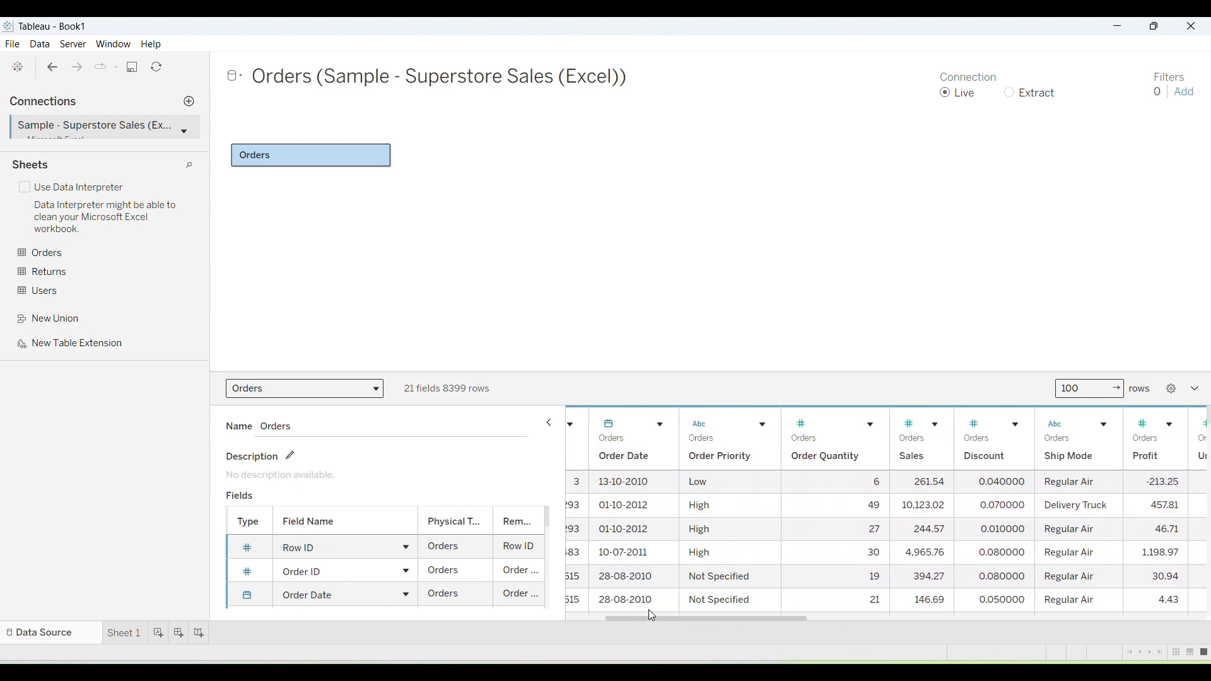
left_click(914, 457)
left_click(935, 424)
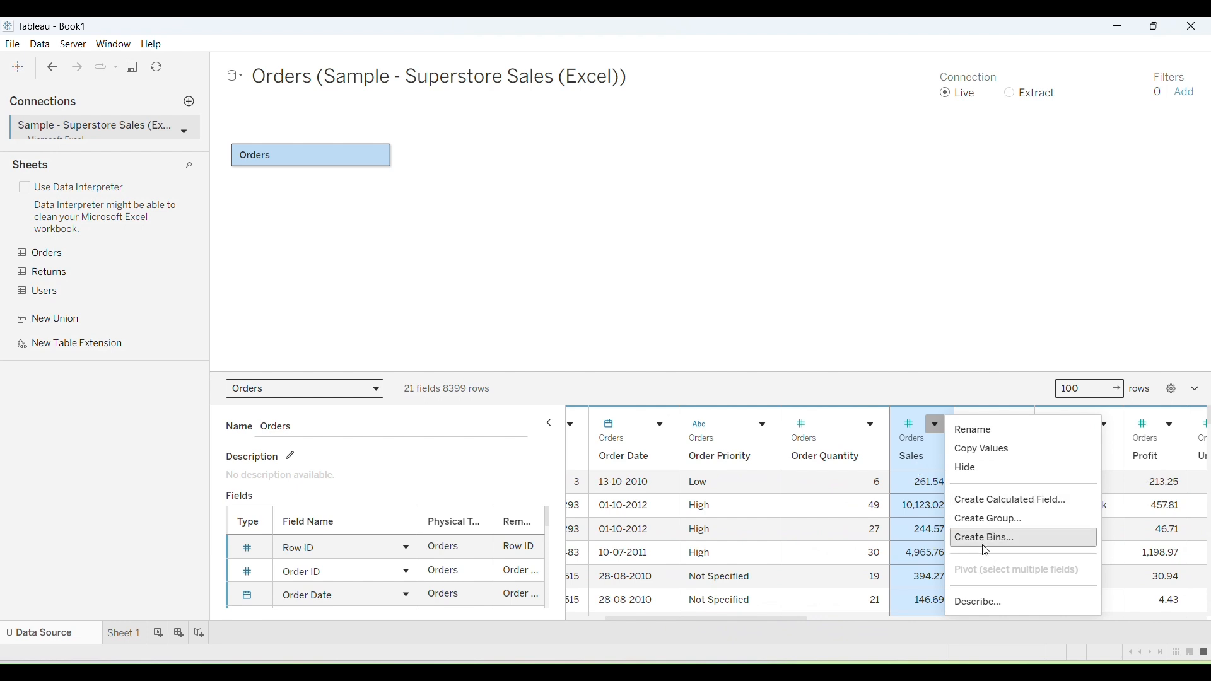
left_click(999, 423)
left_click(913, 456)
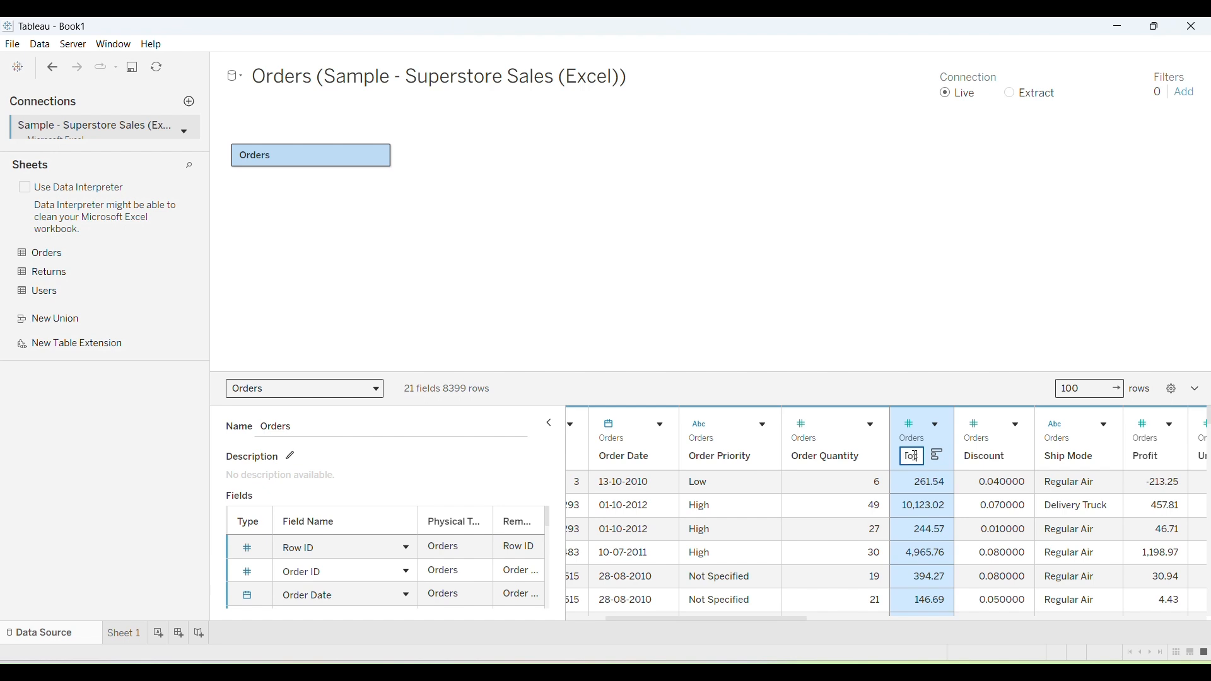
type("Total")
key("Return")
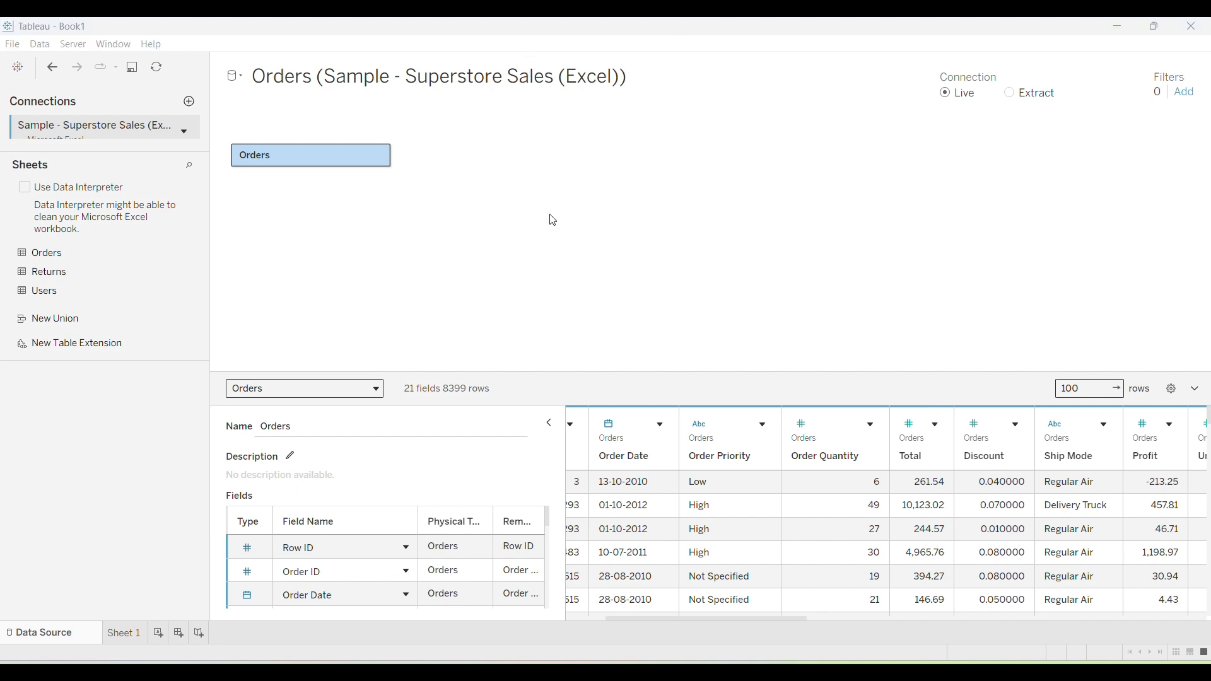
Hide the Pro field in the Orders table's data preview
left_click_drag(798, 617, 977, 580)
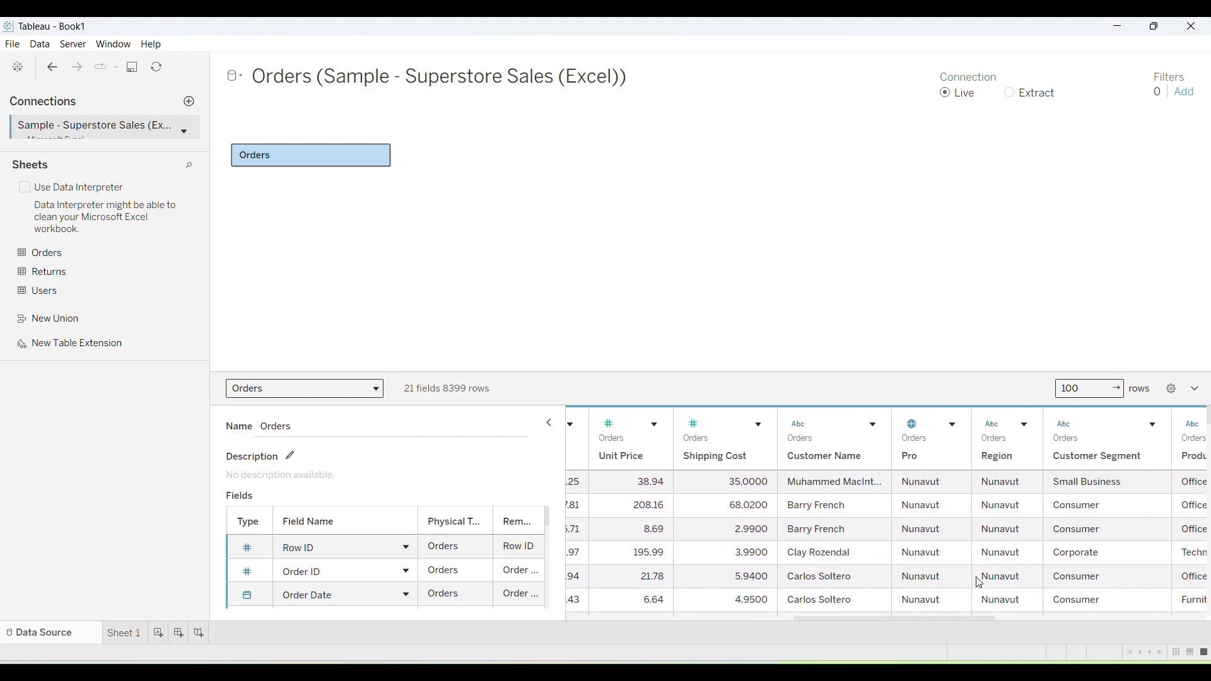
left_click(922, 450)
left_click(952, 424)
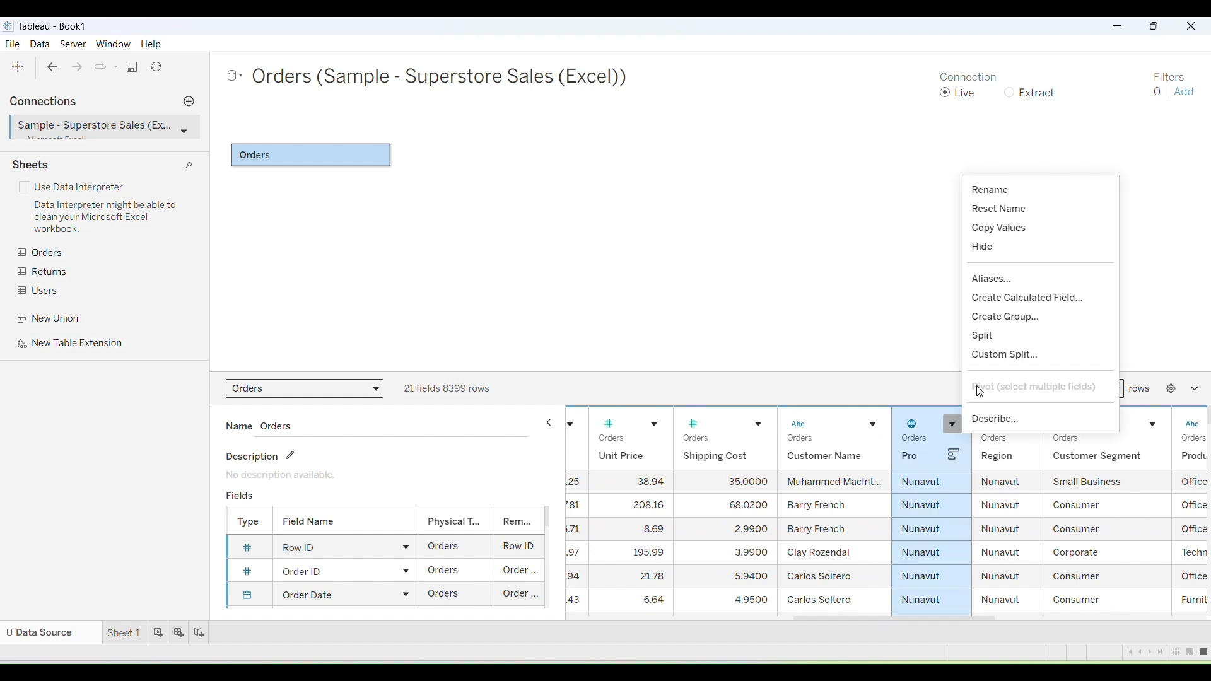
left_click(997, 244)
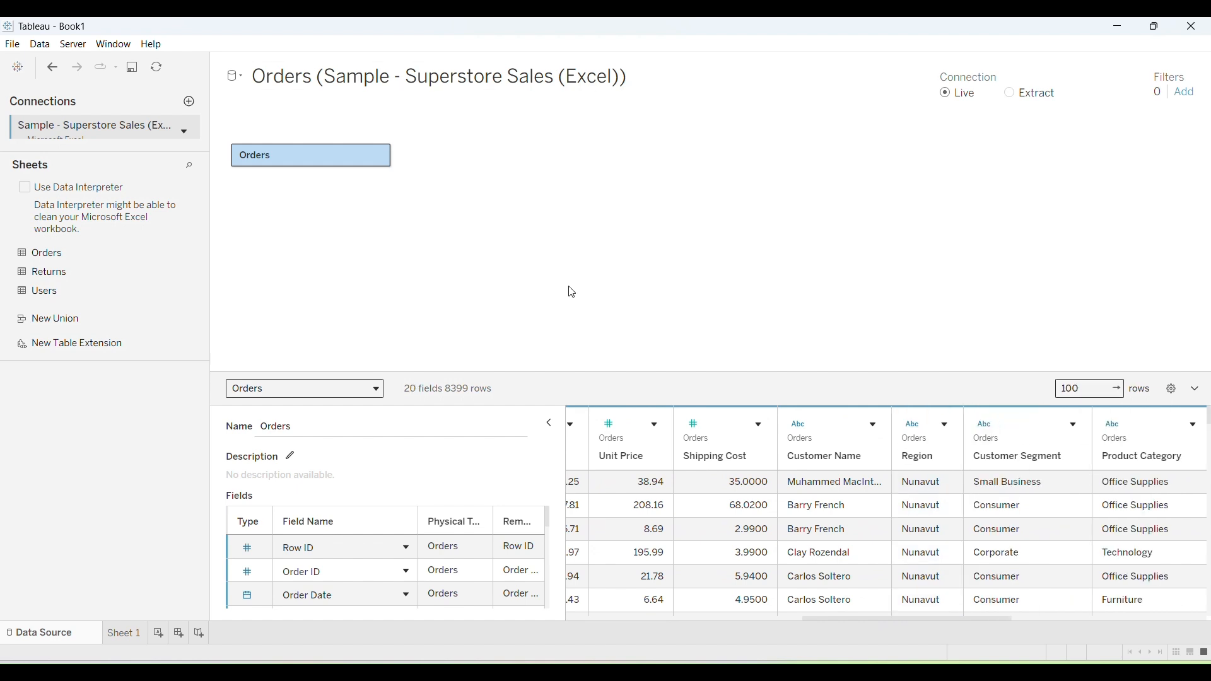
Switch the Order Date field's data type to Date & Time, widen its column, and set the type back to Date
scroll(696, 565, "left", 2)
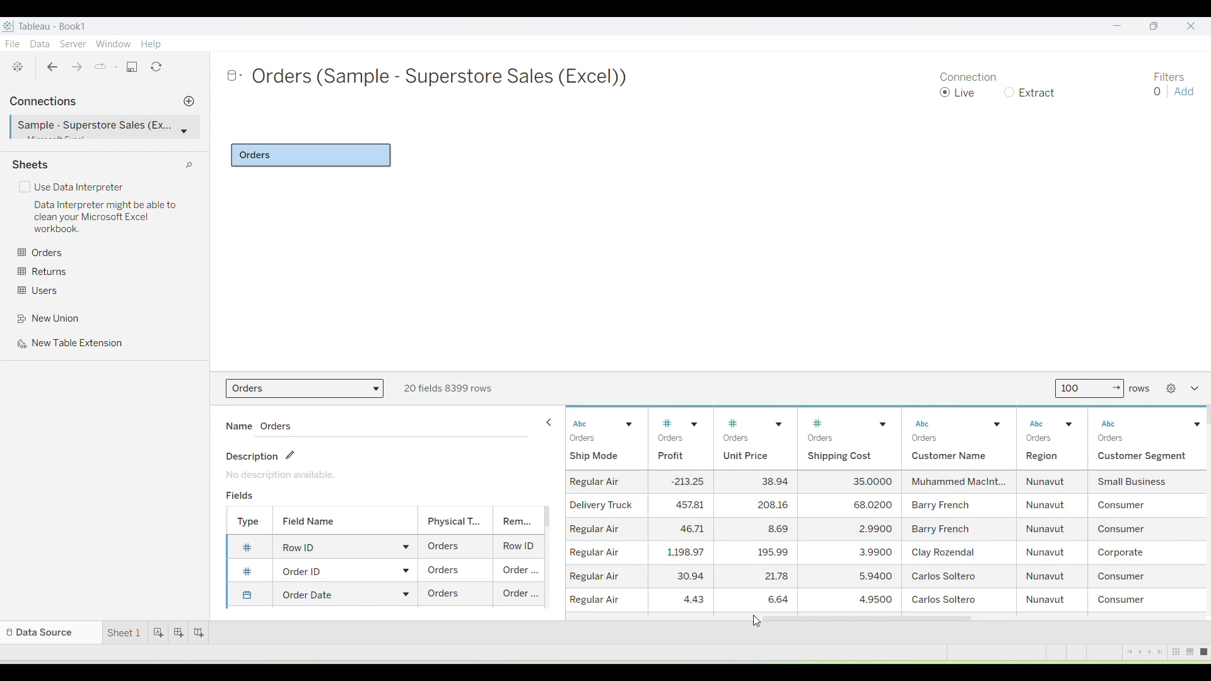
left_click_drag(808, 619, 548, 608)
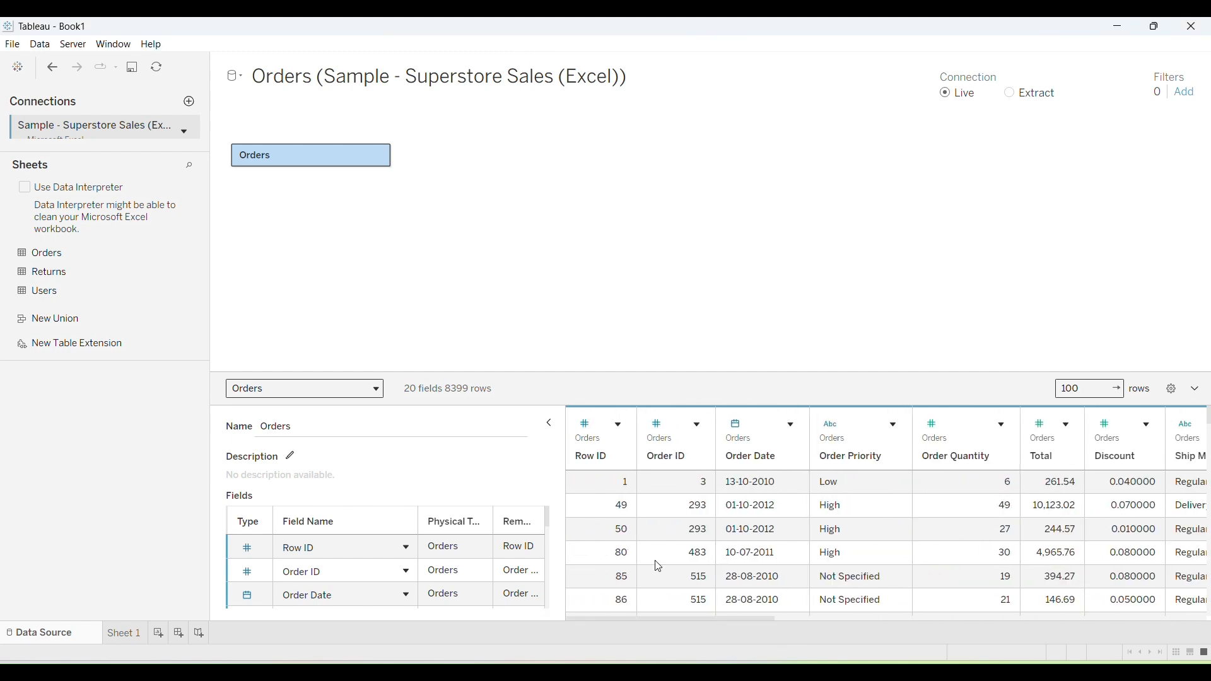
left_click(735, 424)
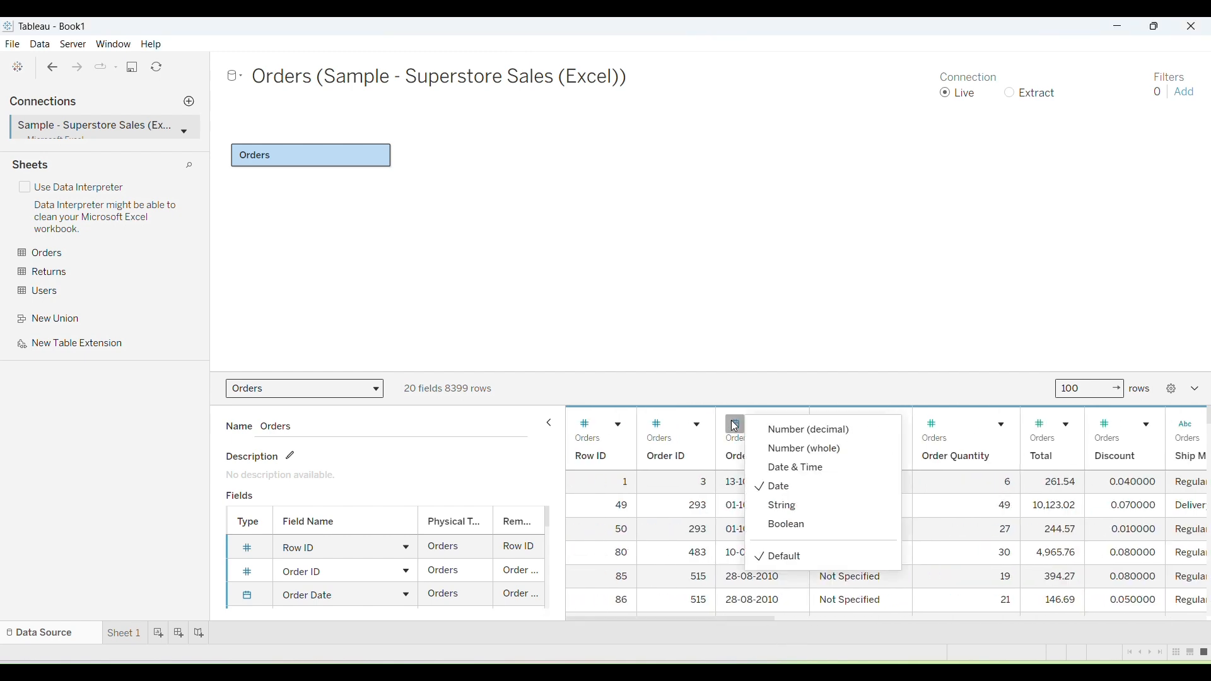
left_click(798, 467)
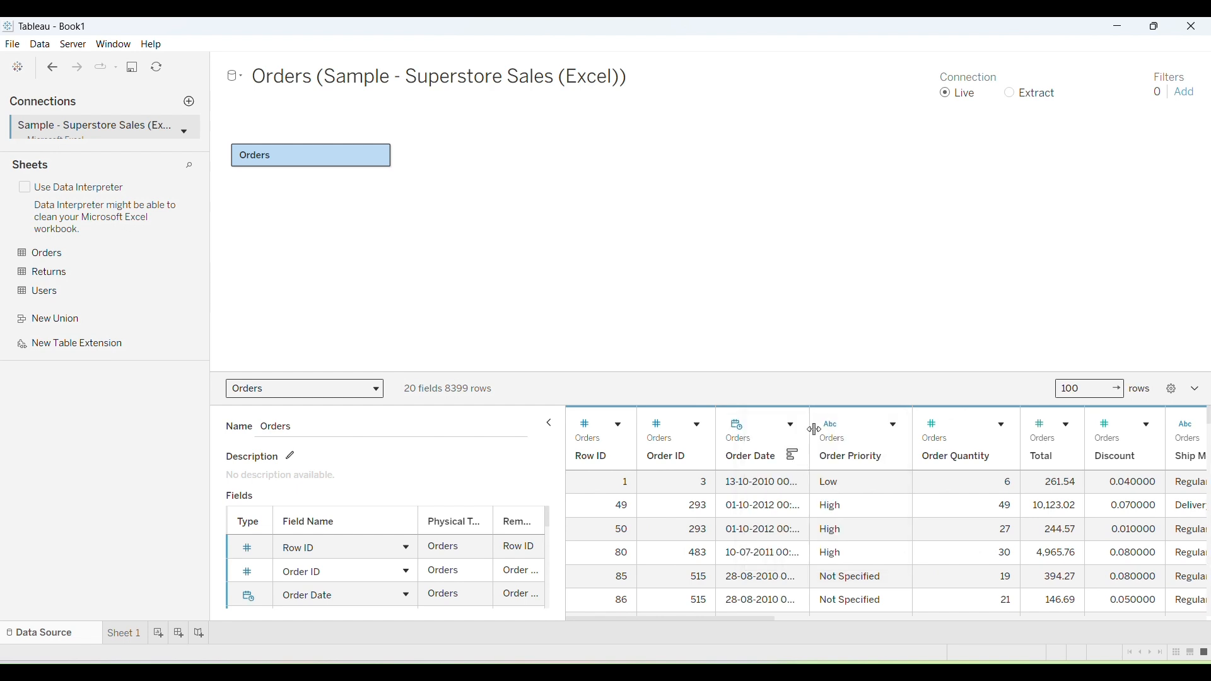
left_click_drag(810, 421, 870, 441)
left_click(827, 491)
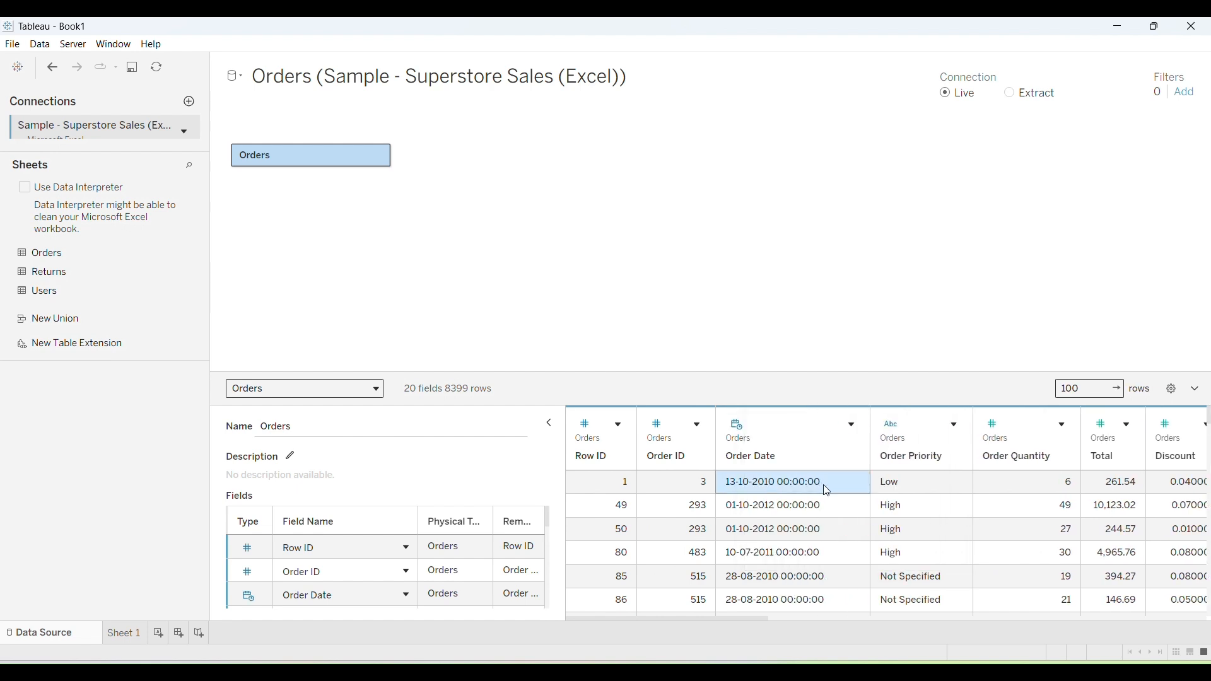
left_click(735, 424)
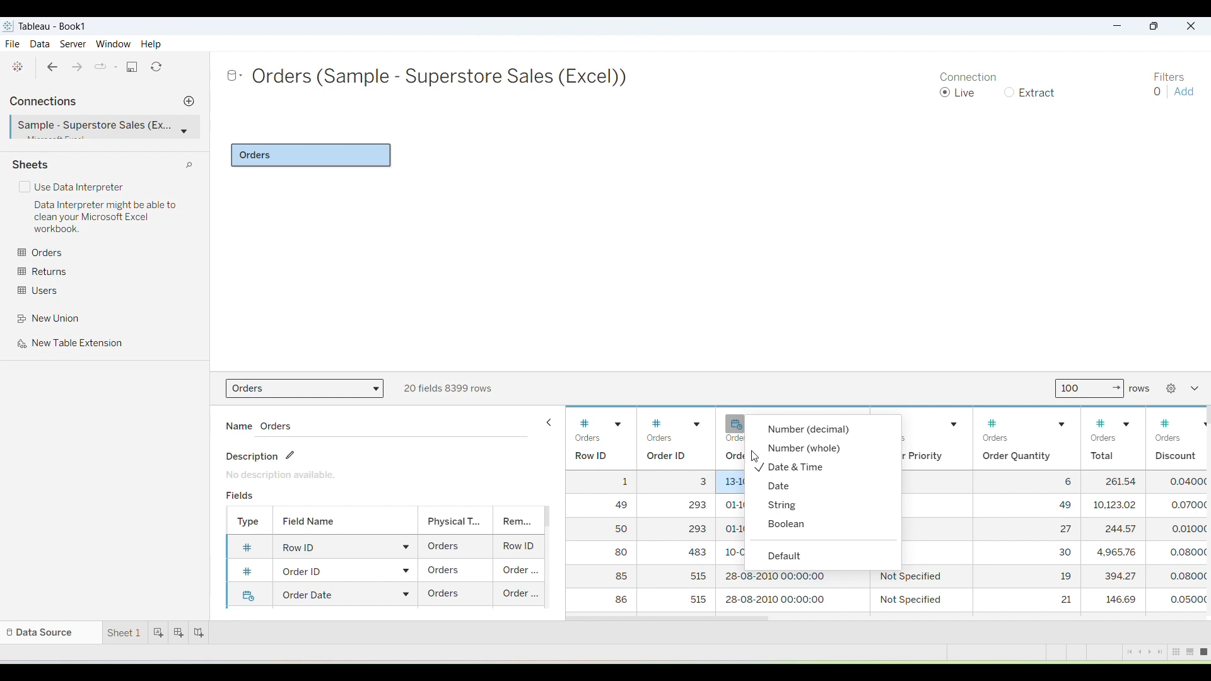
left_click(788, 487)
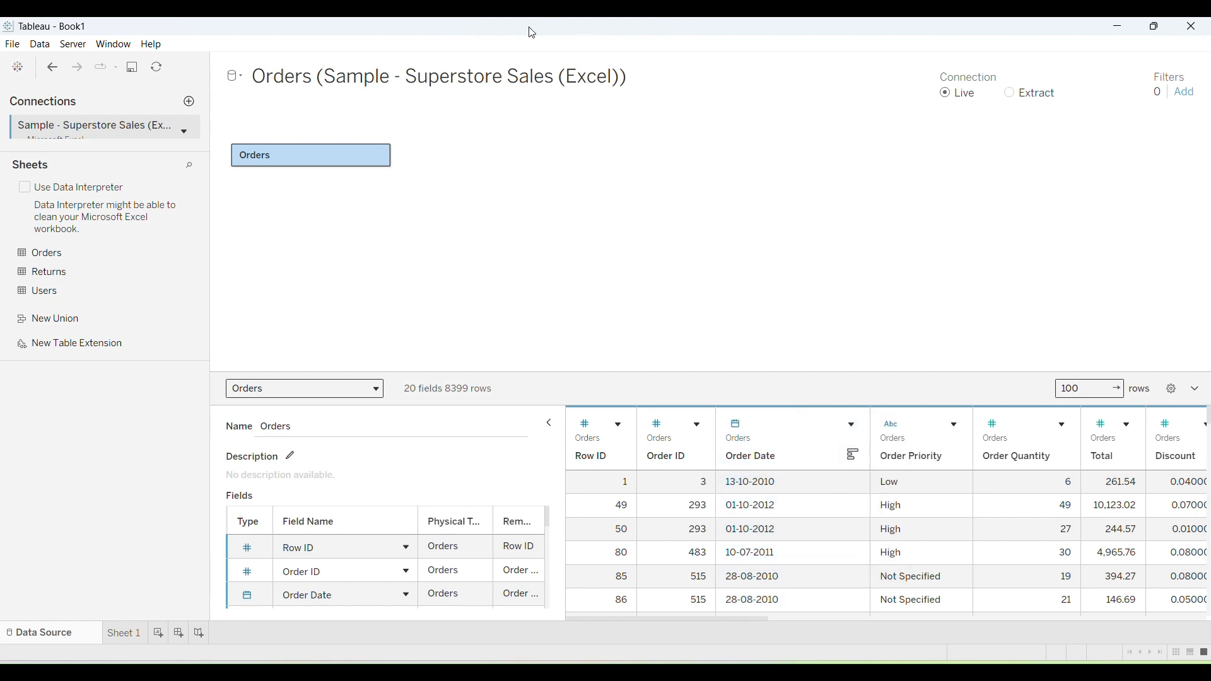
Switch to the browser and read Practical 2 item d on performing inner, left and right joins
left_click(718, 671)
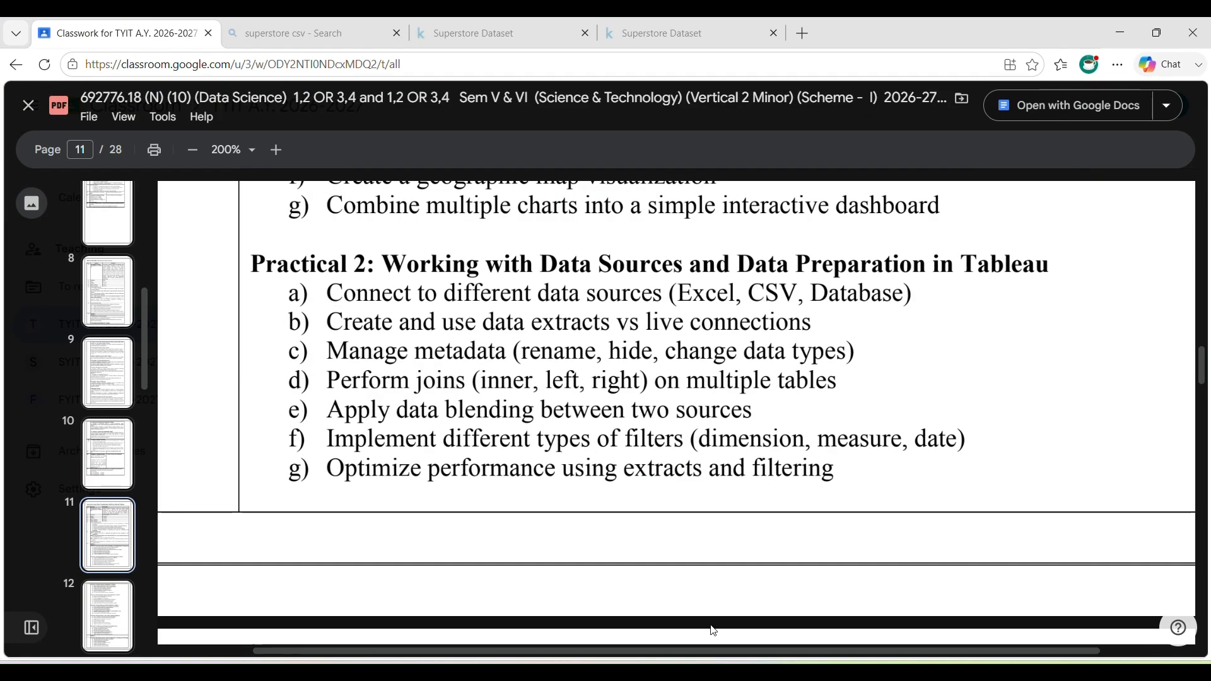
left_click_drag(324, 381, 819, 373)
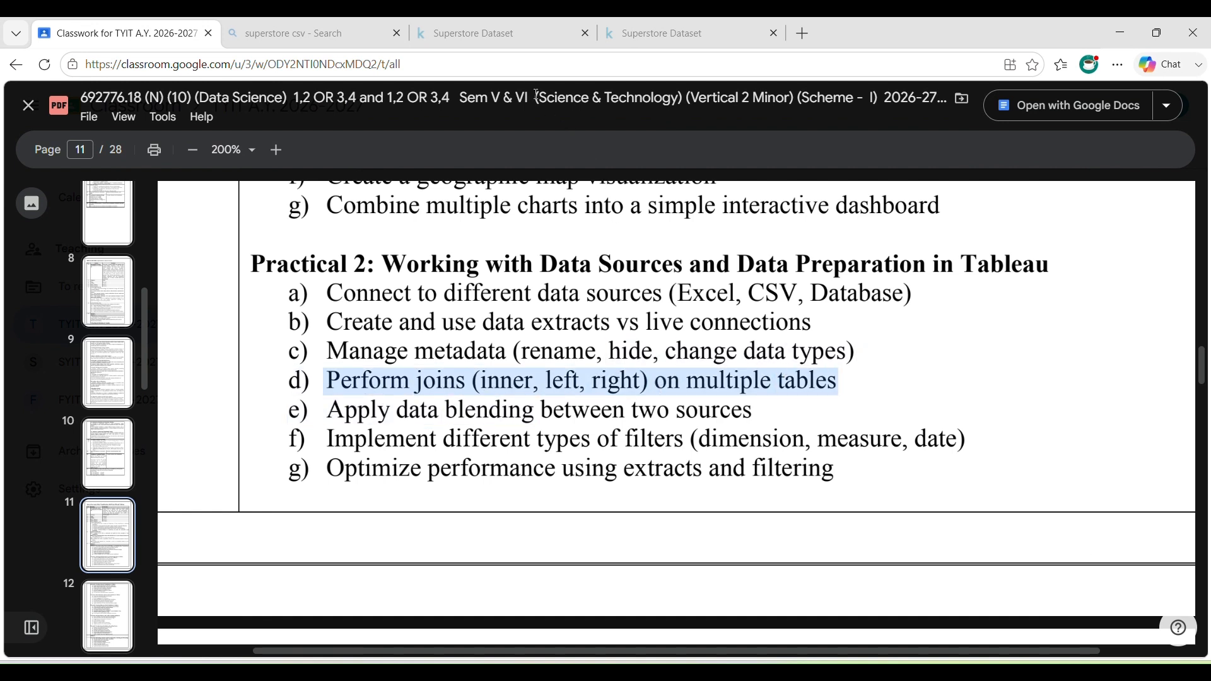
Switch to Tableau, relate the Returns table to the Orders table on Order ID, and examine the relationship's operator choices
left_click(788, 672)
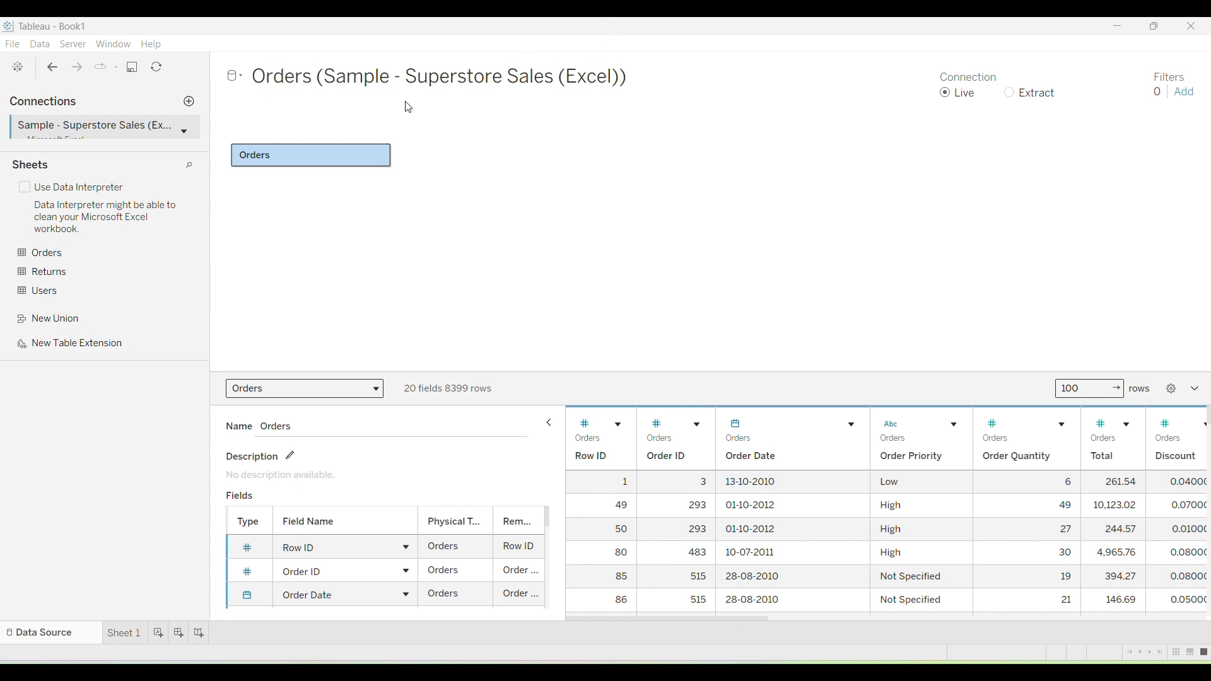
double_click(297, 159)
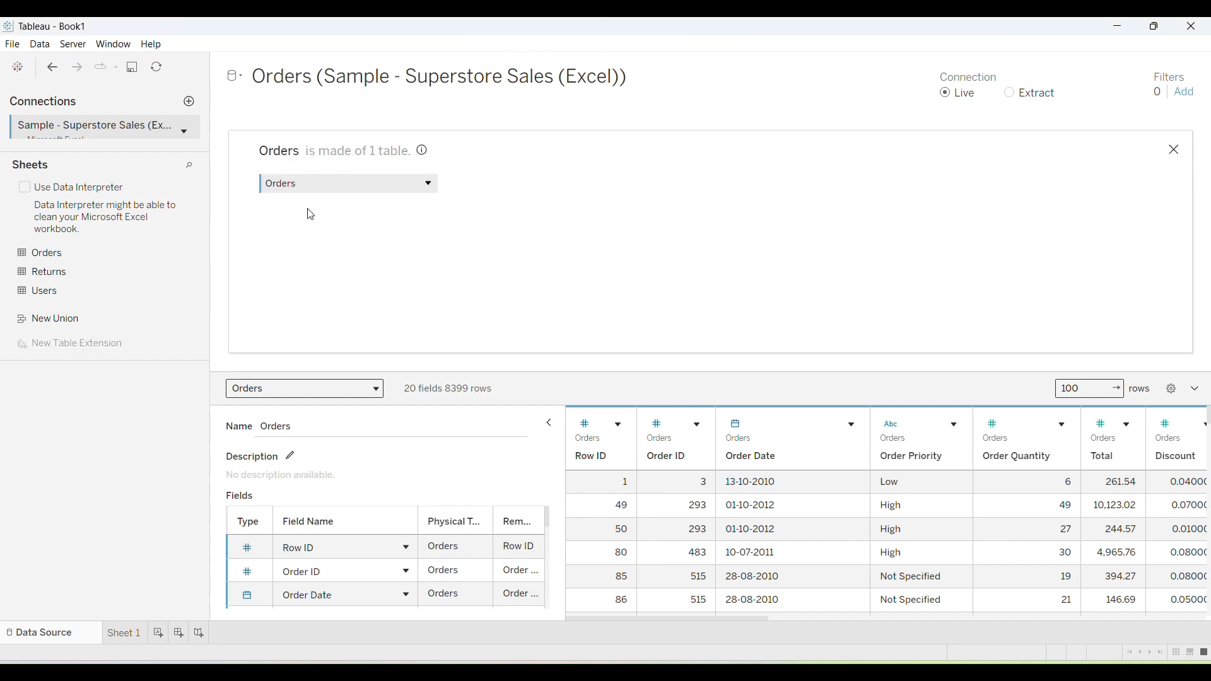
left_click(1174, 150)
double_click(45, 275)
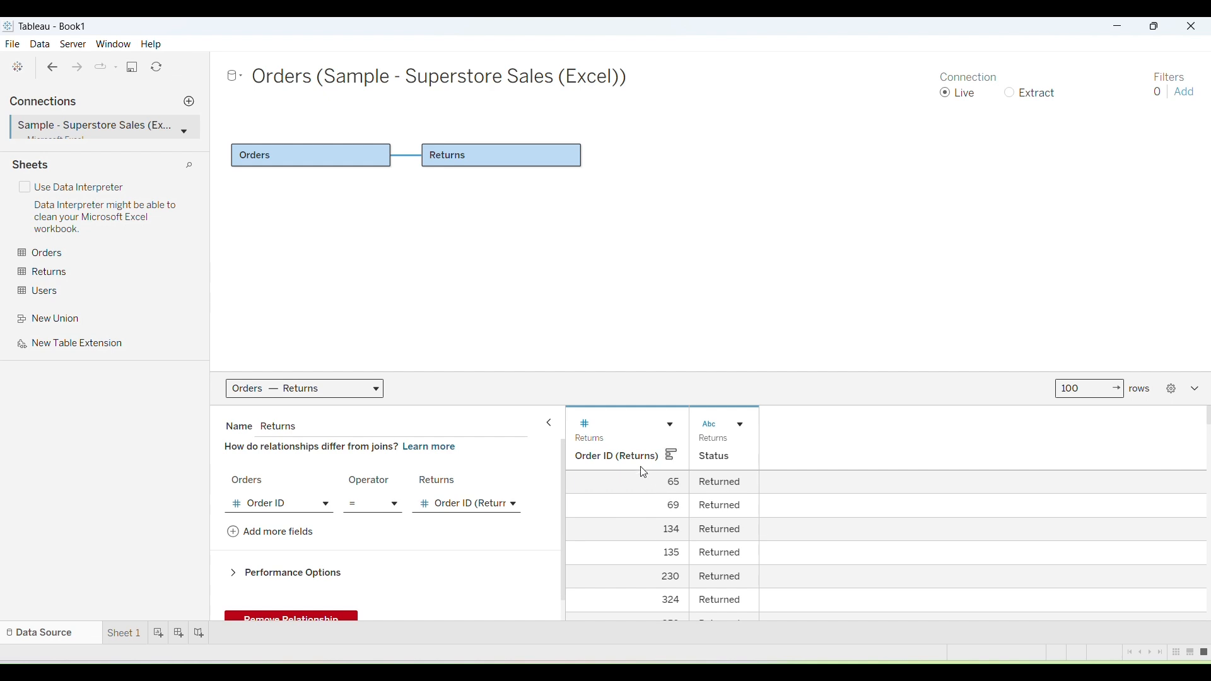
left_click(600, 435)
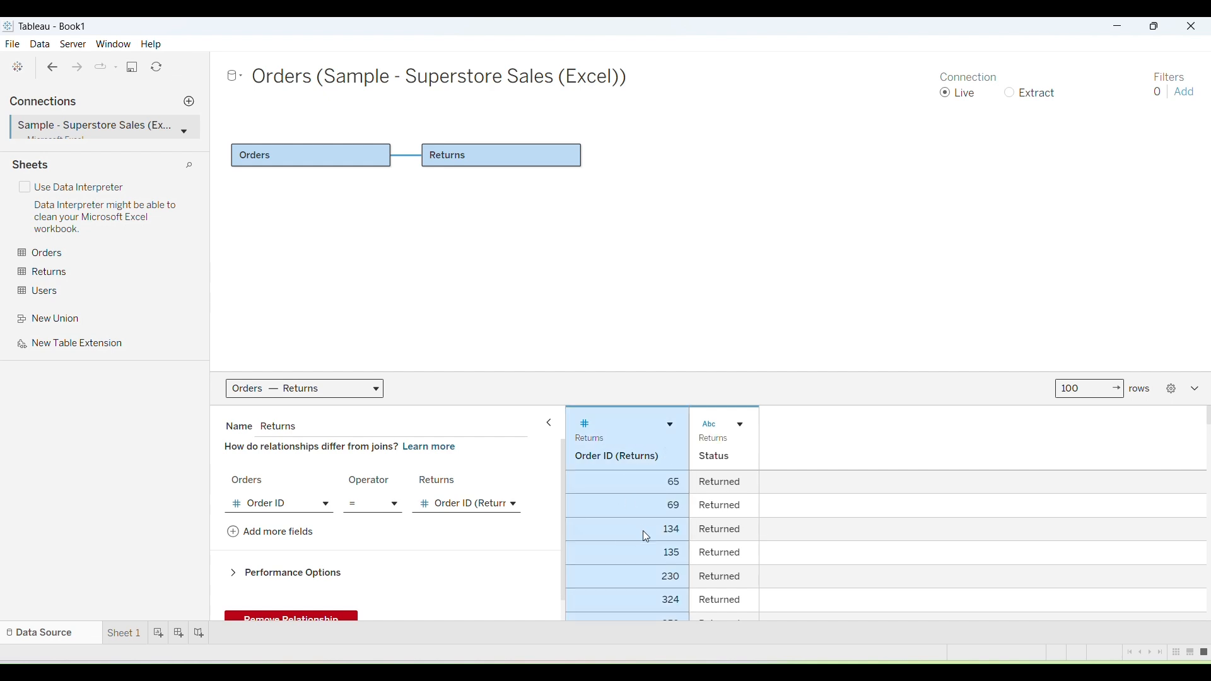
left_click(384, 508)
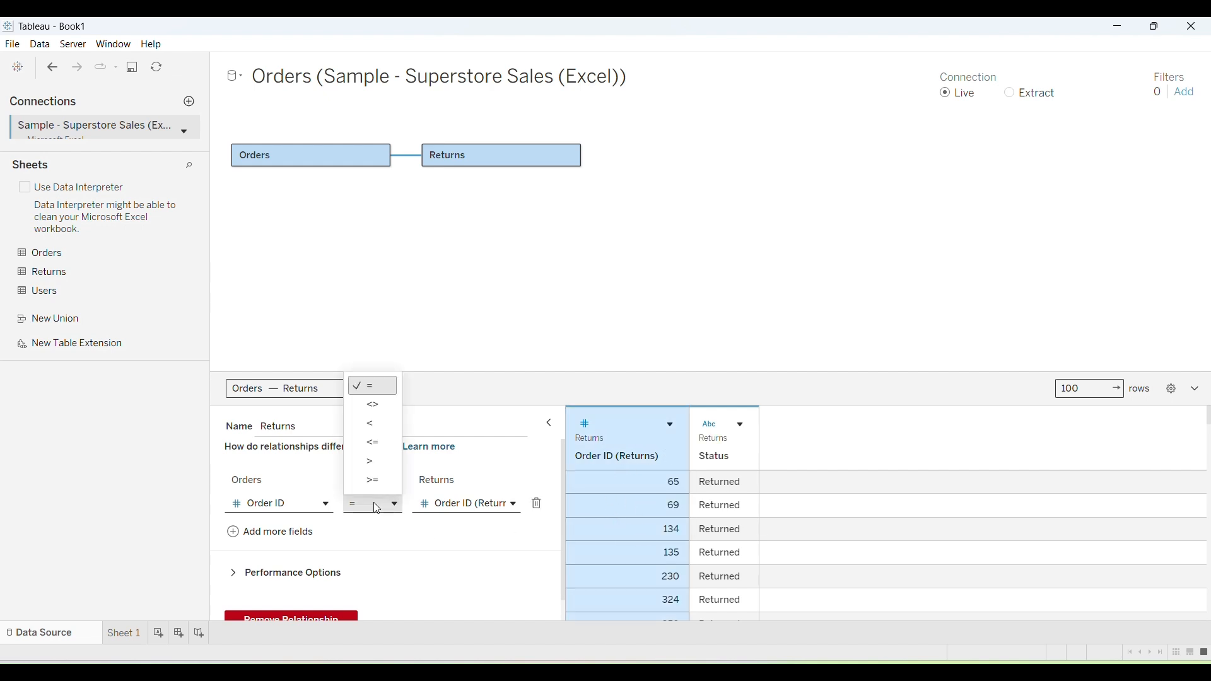
left_click(382, 514)
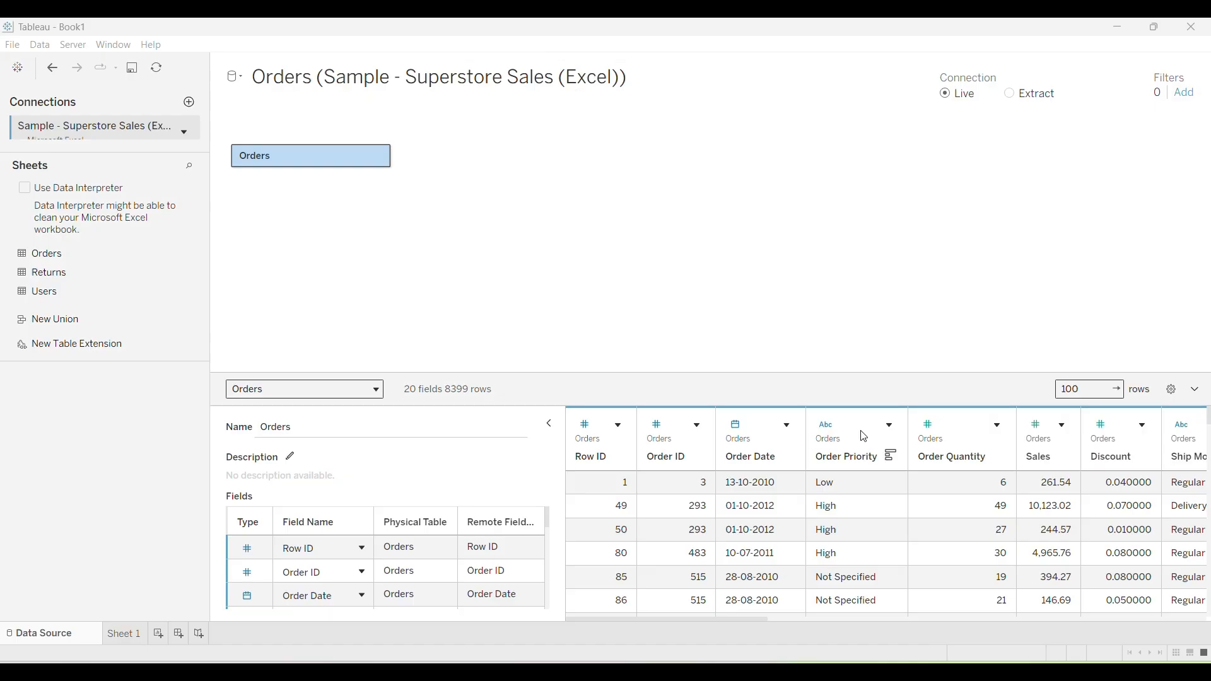
double_click(53, 268)
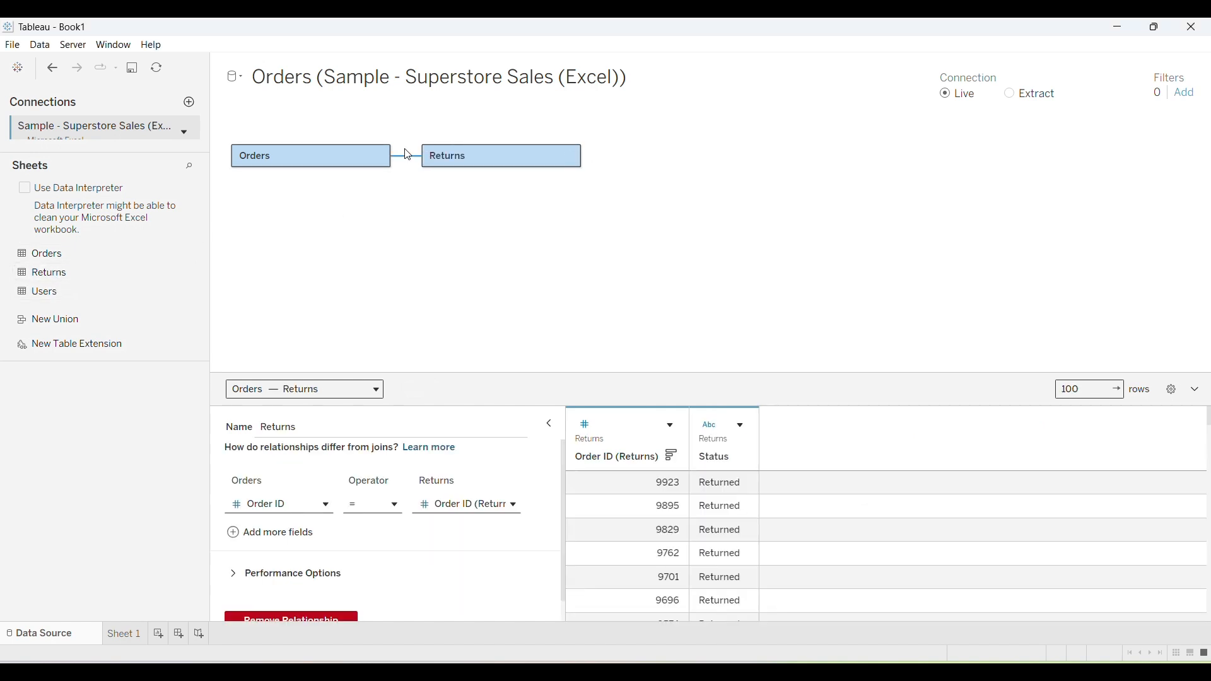
right_click(487, 154)
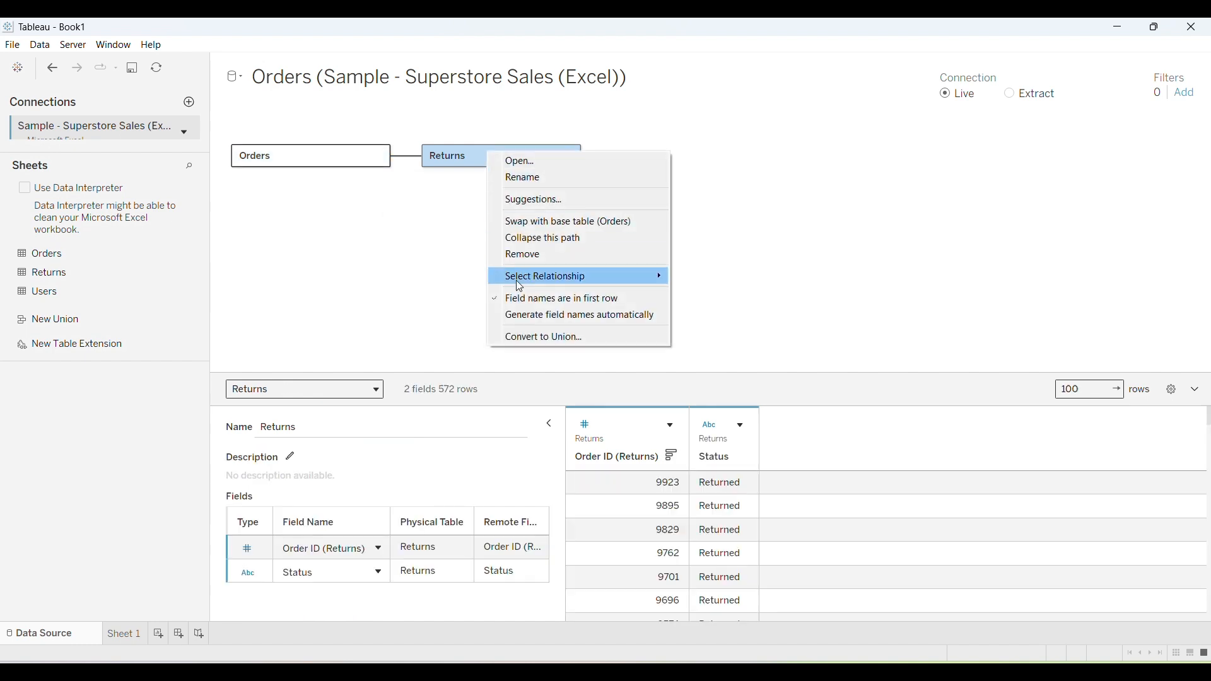
left_click(549, 255)
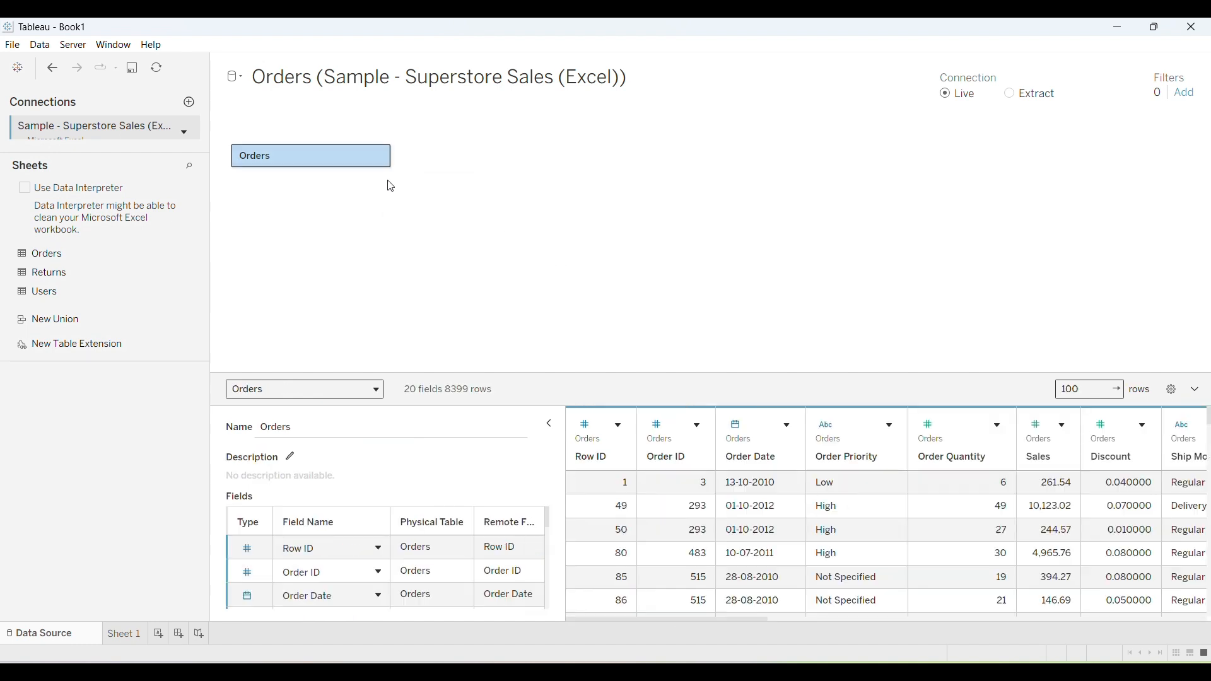
Join Returns to Orders inside the Orders table, comparing the Left, Right and Full Outer join types before setting it to Inner
double_click(287, 157)
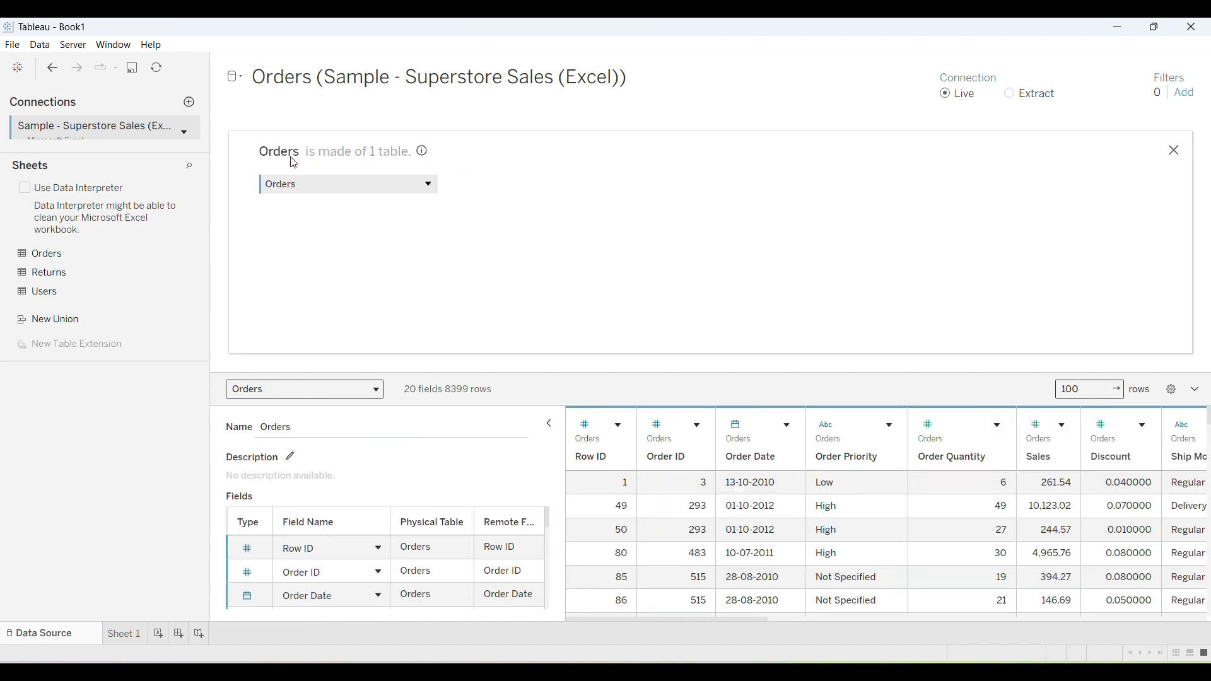
left_click_drag(34, 272, 512, 207)
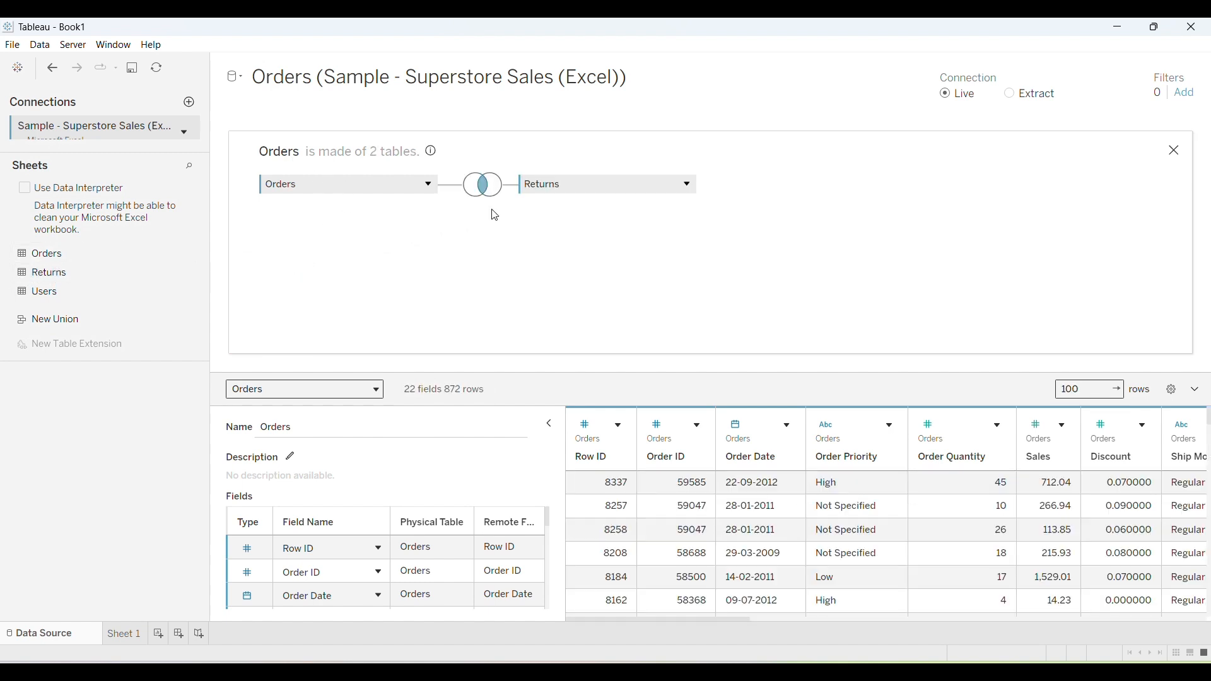
left_click(477, 198)
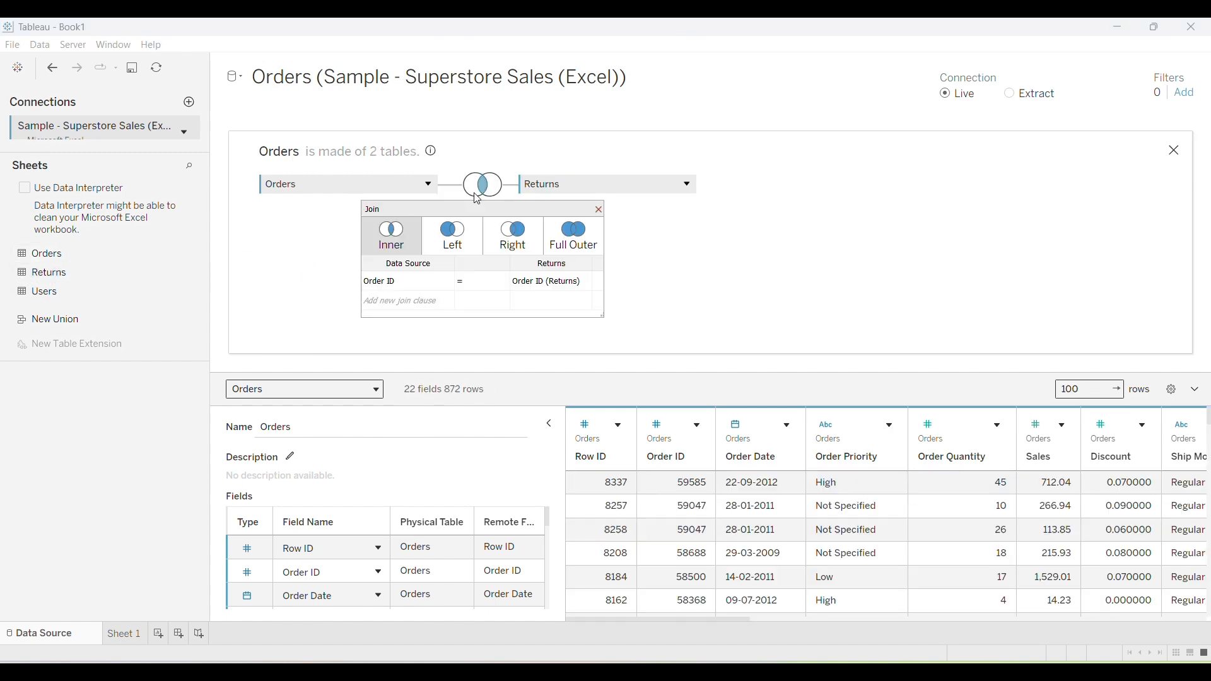
left_click(439, 243)
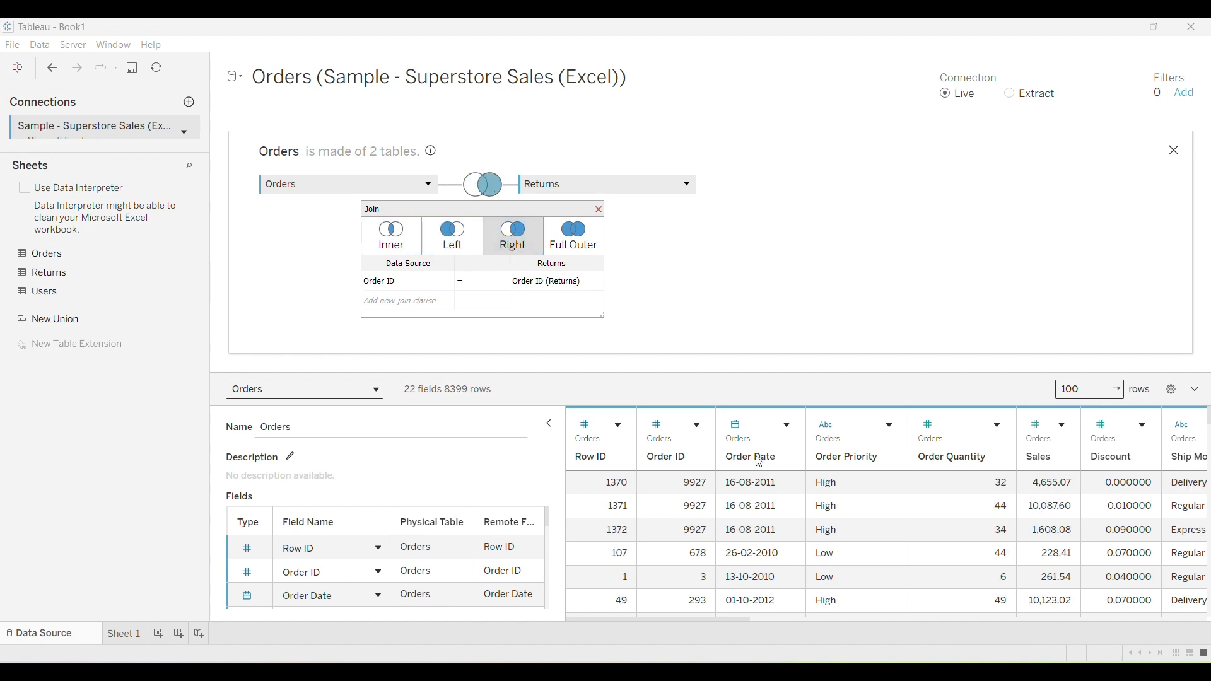
left_click(573, 238)
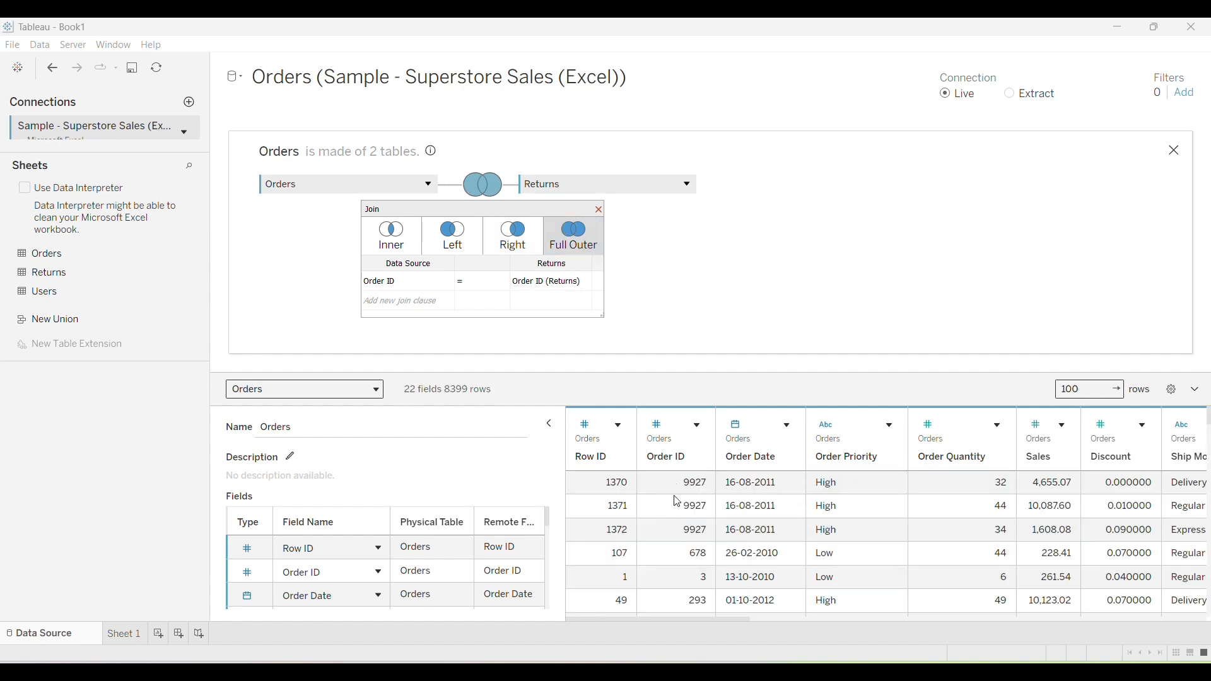
left_click(396, 241)
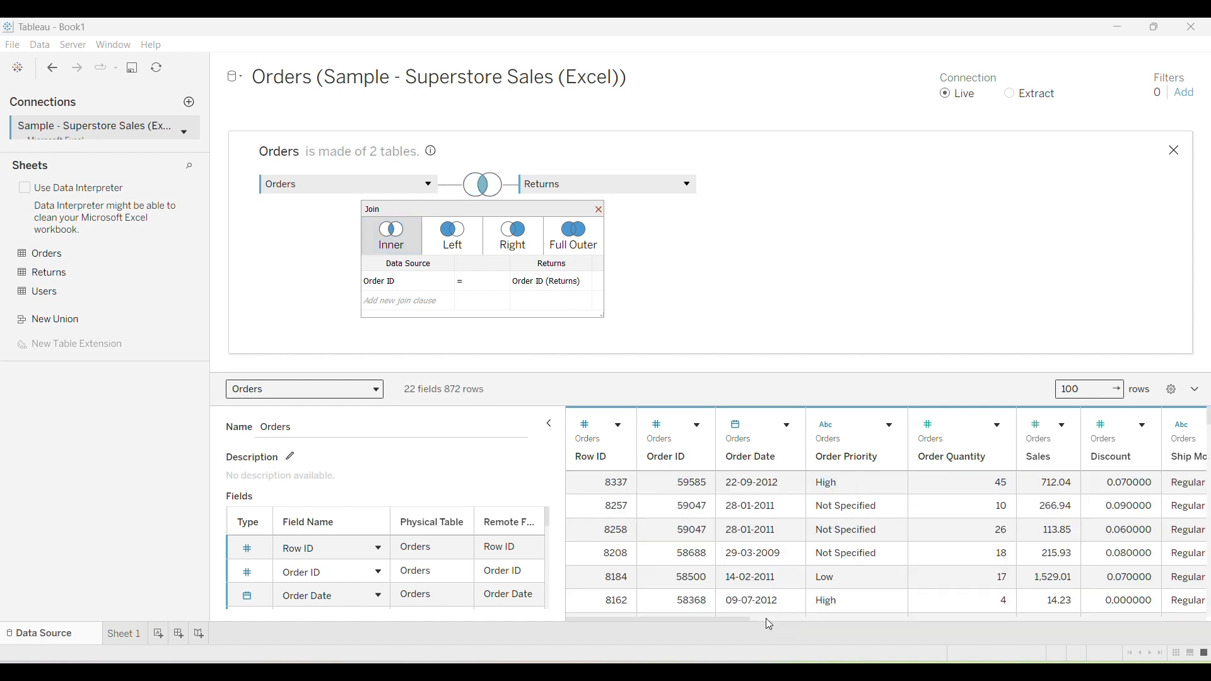
Switch to Notepad and read the notes defining inner, left and right joins
left_click(705, 673)
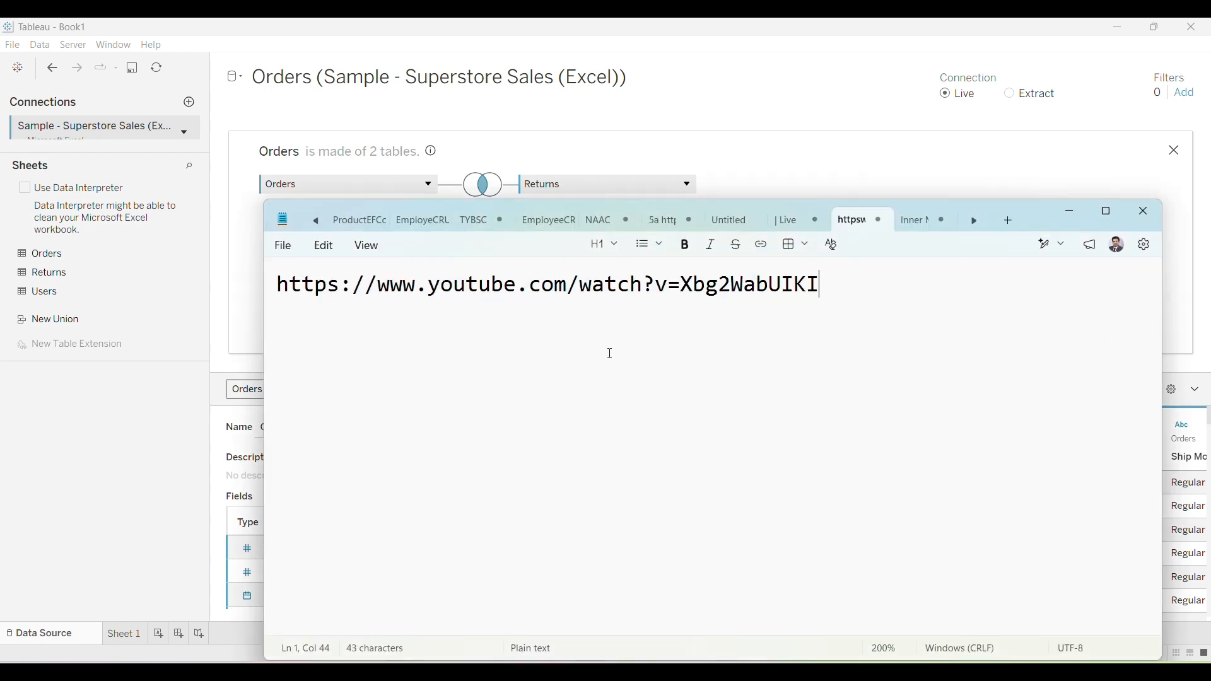
left_click(914, 220)
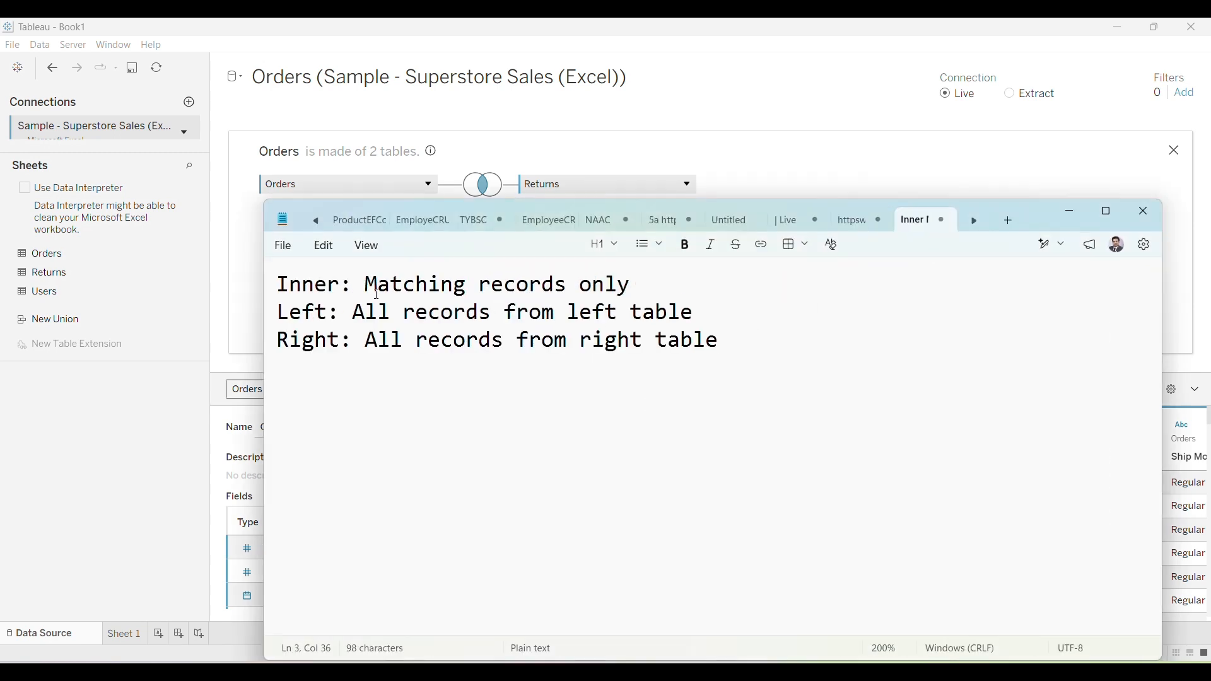
left_click_drag(367, 285, 678, 268)
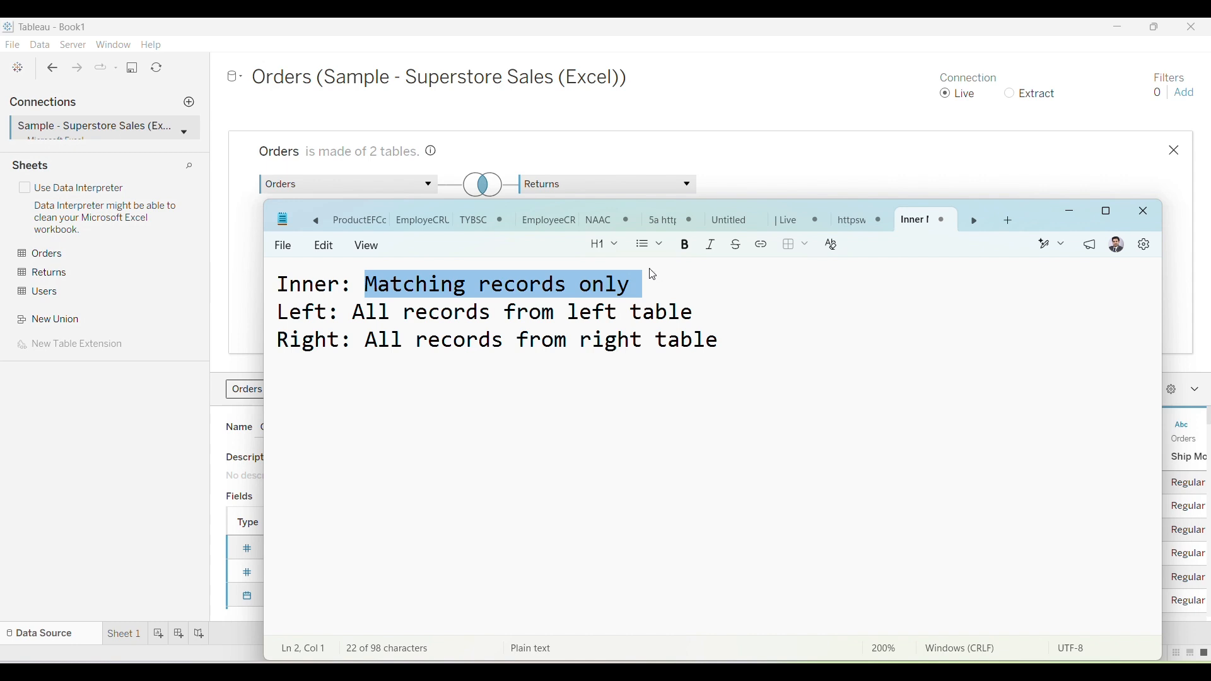
double_click(281, 319)
left_click_drag(346, 312, 719, 325)
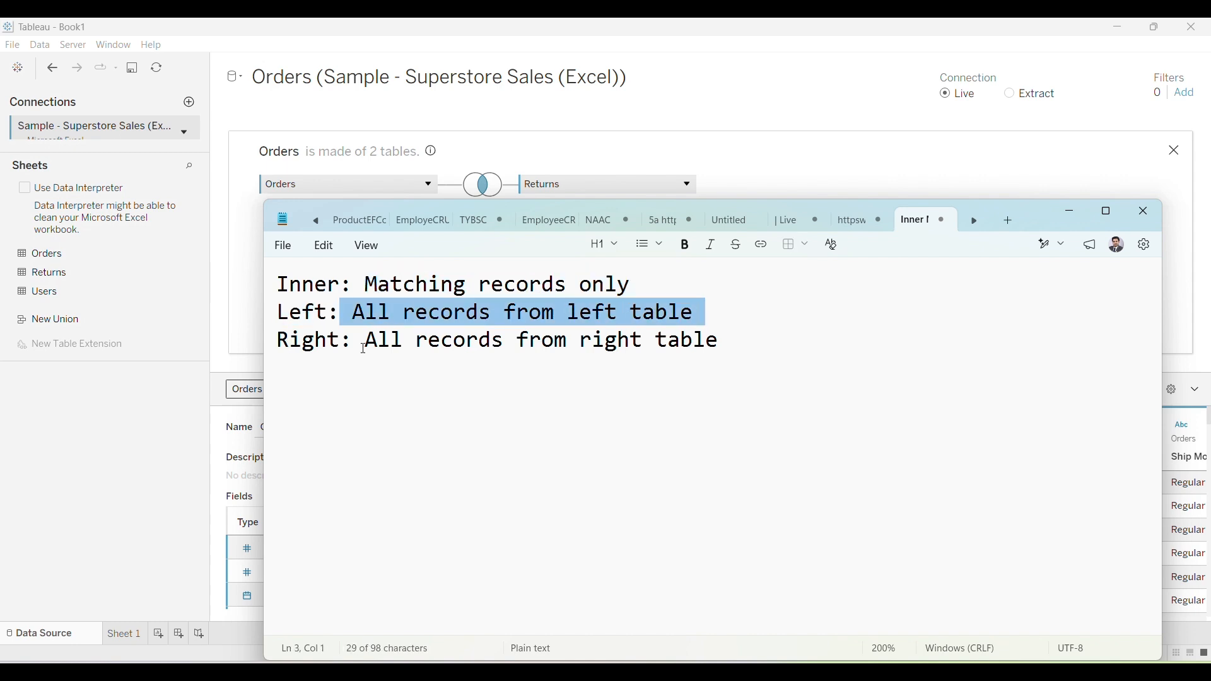
double_click(319, 344)
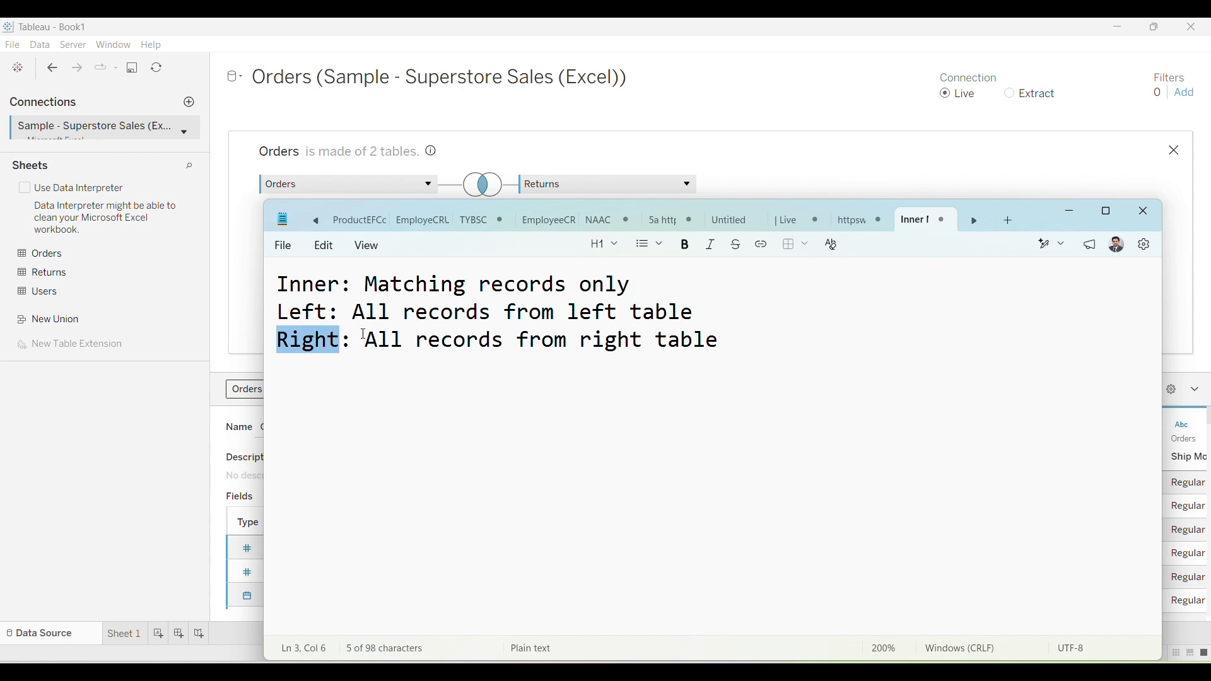
left_click_drag(364, 335, 777, 330)
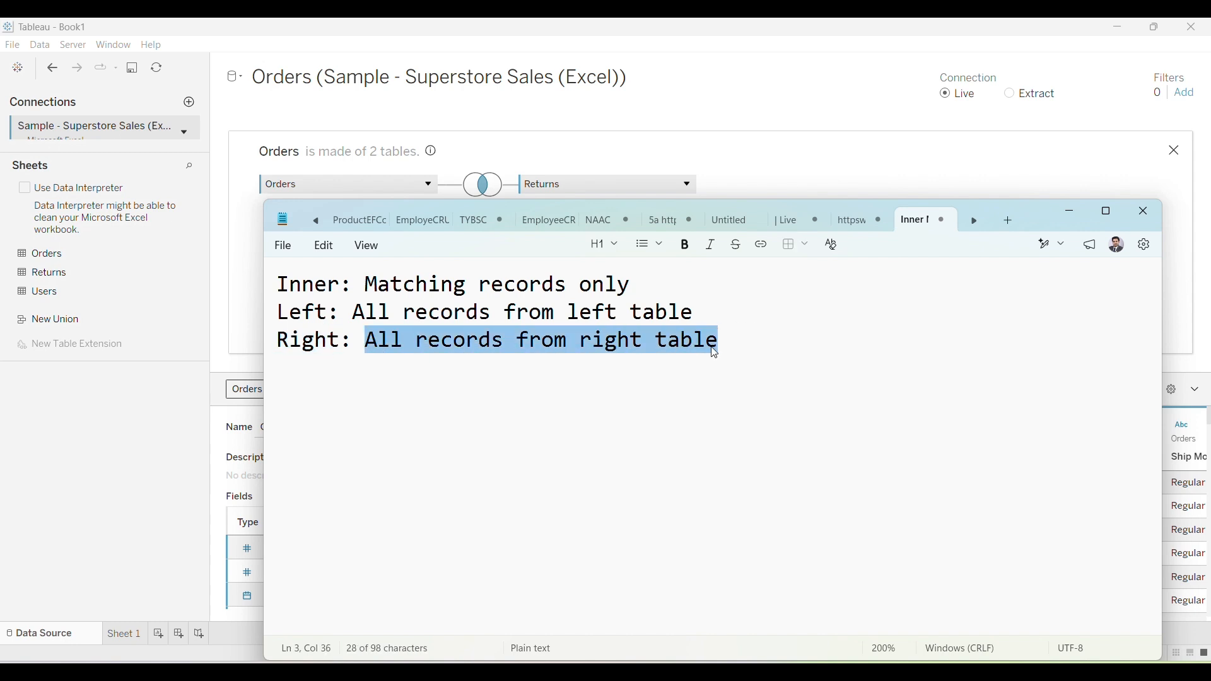
left_click(1070, 212)
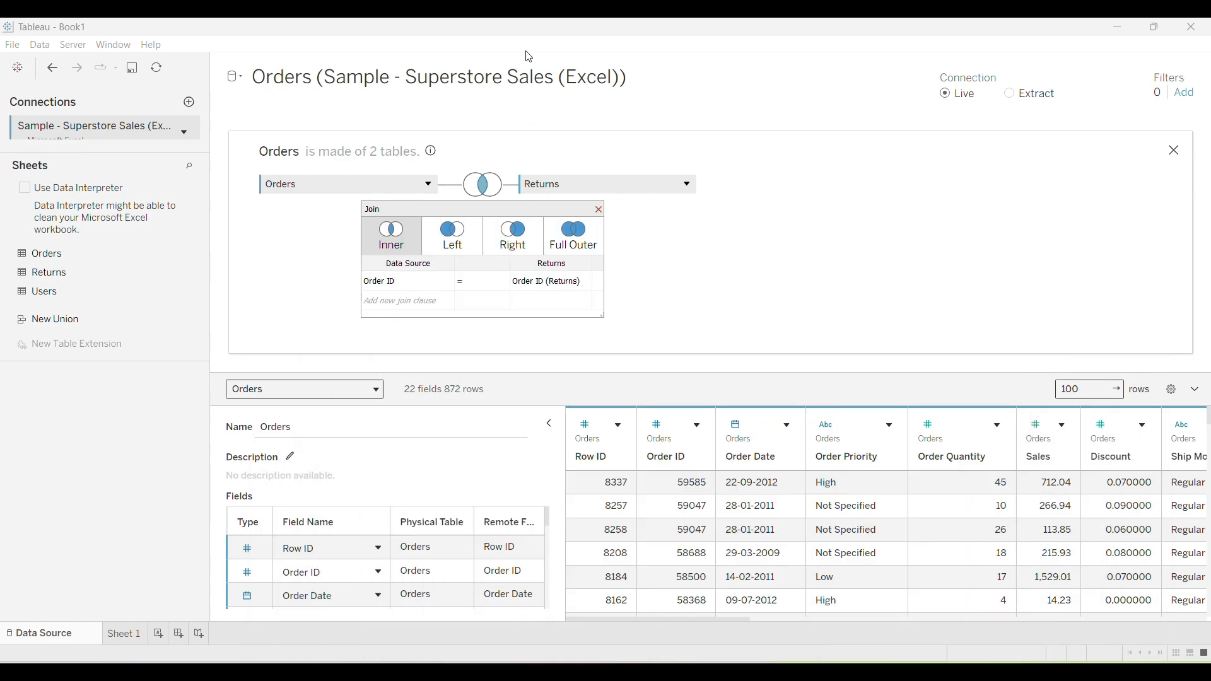
Switch to the browser and read Practical 2 item e on applying data blending between two sources
left_click(649, 651)
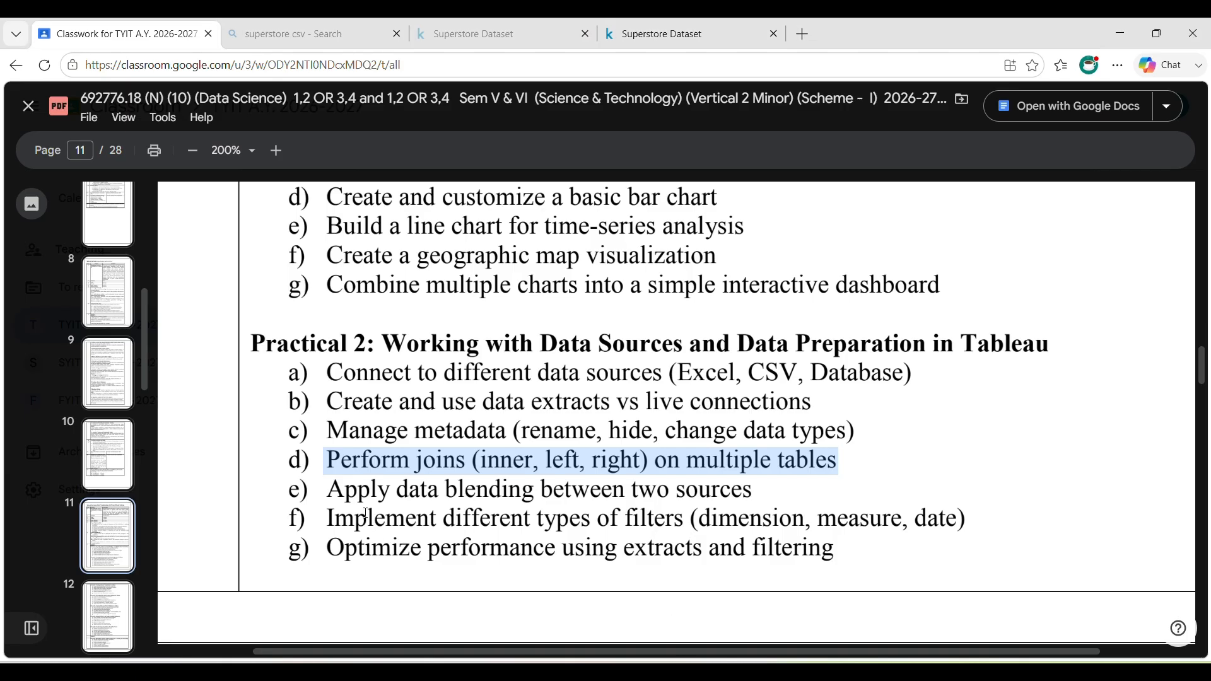
double_click(363, 490)
left_click_drag(362, 490, 755, 488)
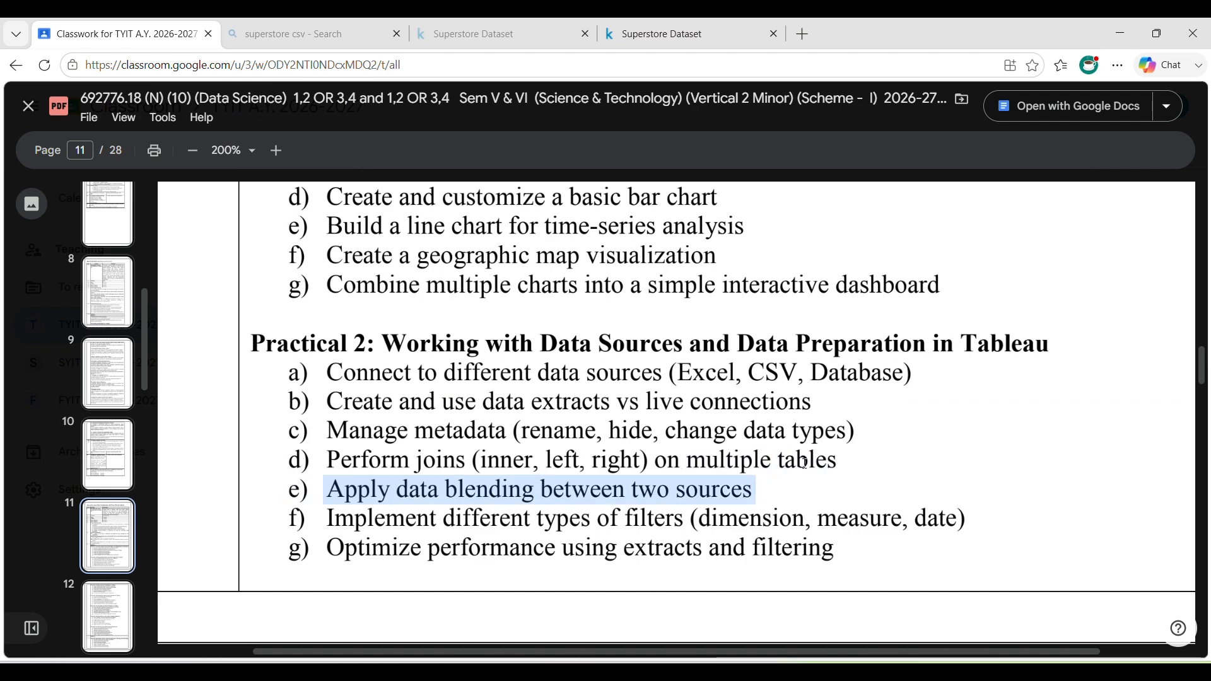
left_click(1119, 33)
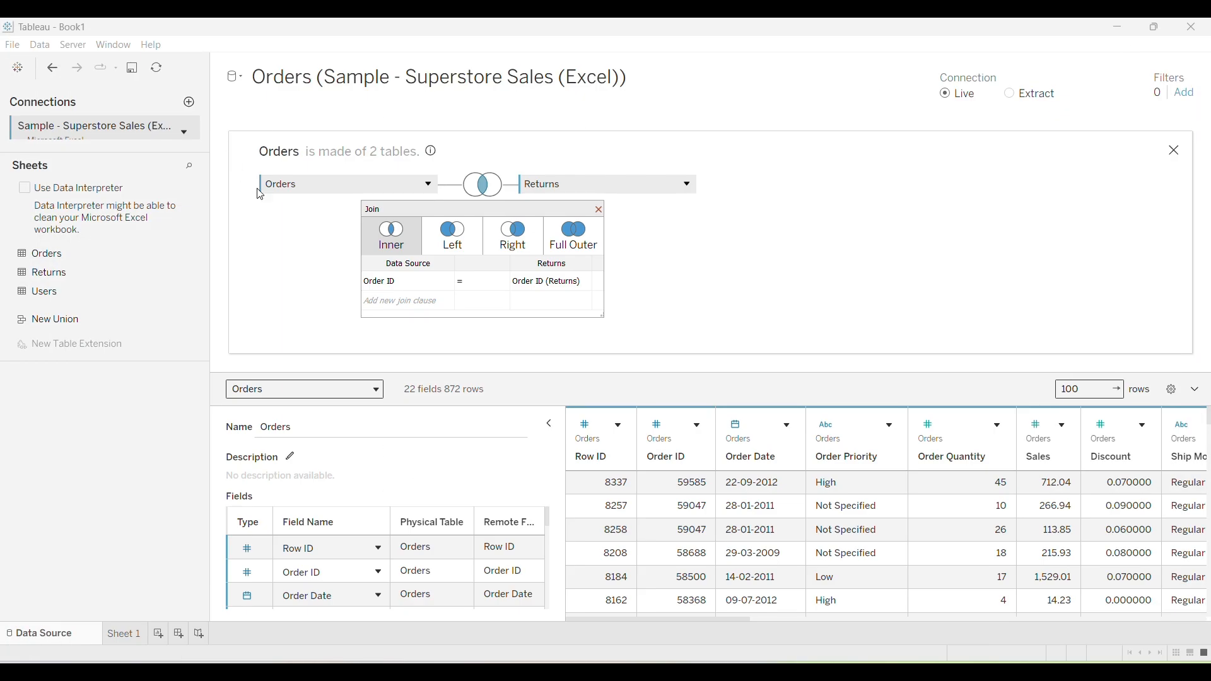
Switch to Tableau, open the Sample - Superstore data source and add Sample - Superstore.csv to its data model
left_click(239, 78)
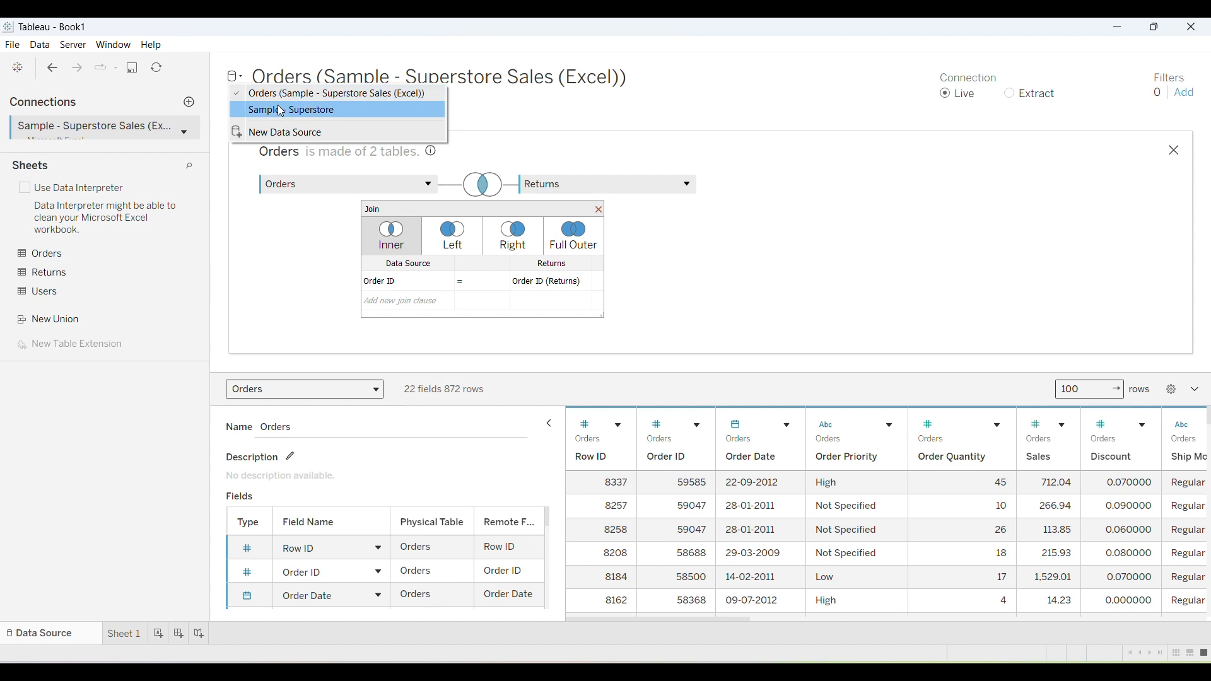
left_click(520, 58)
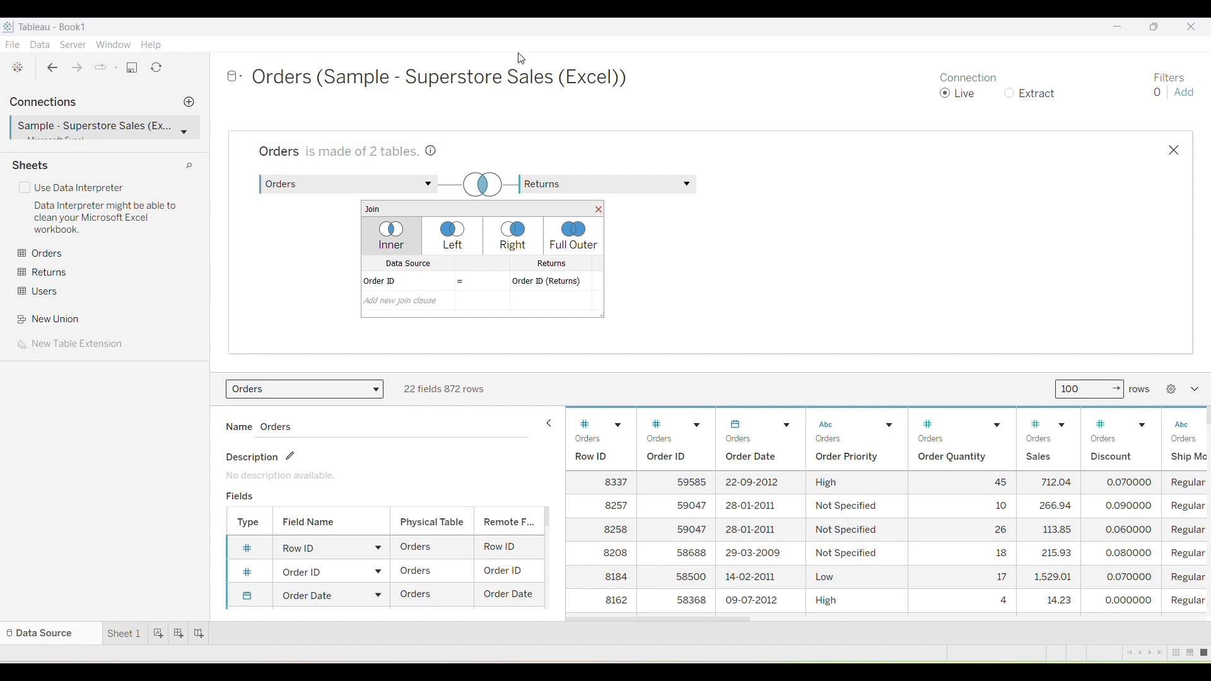
left_click(124, 634)
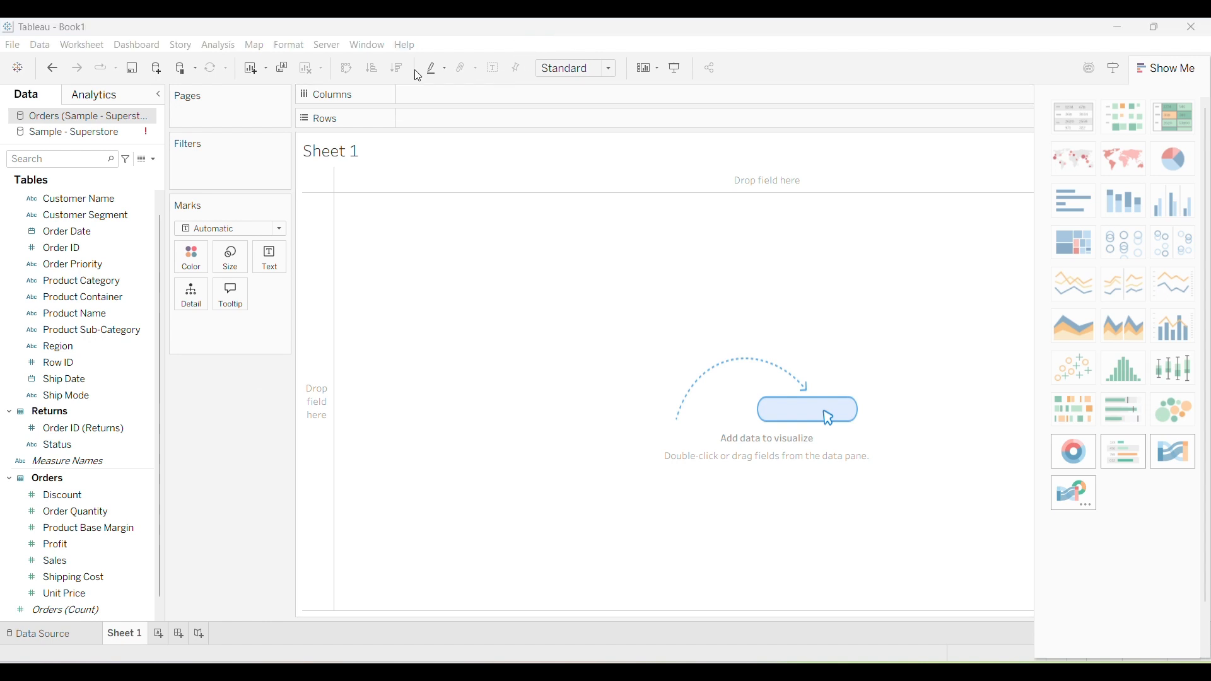
left_click(67, 131)
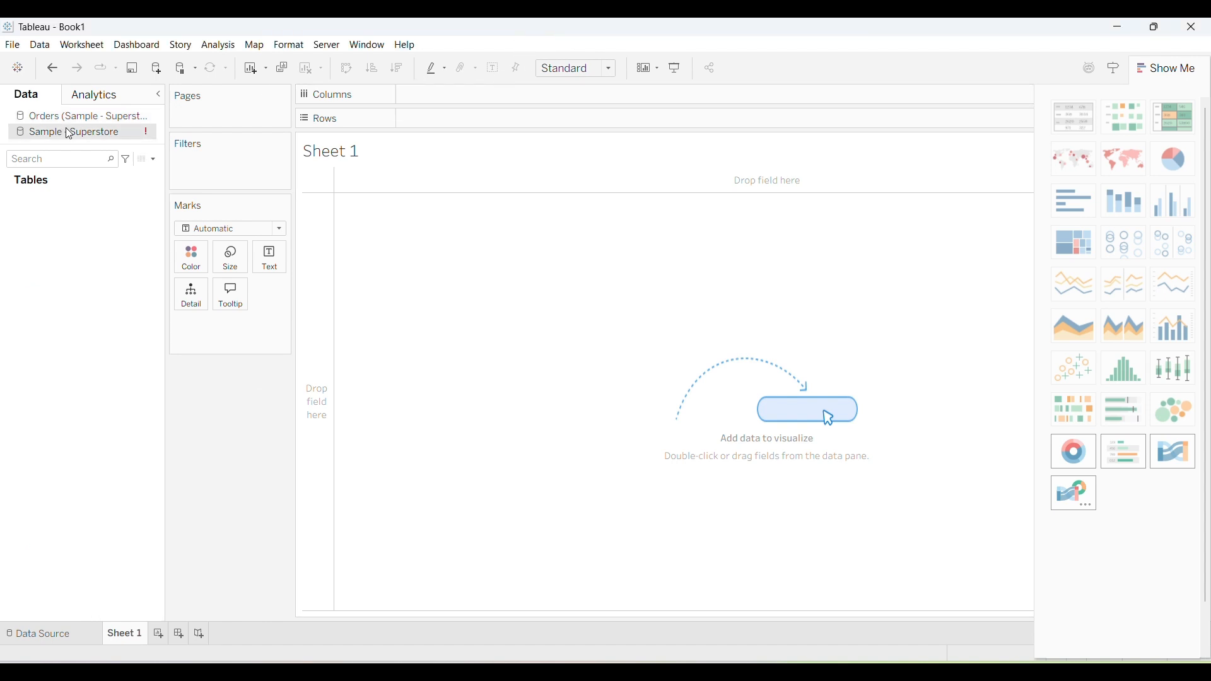
double_click(75, 133)
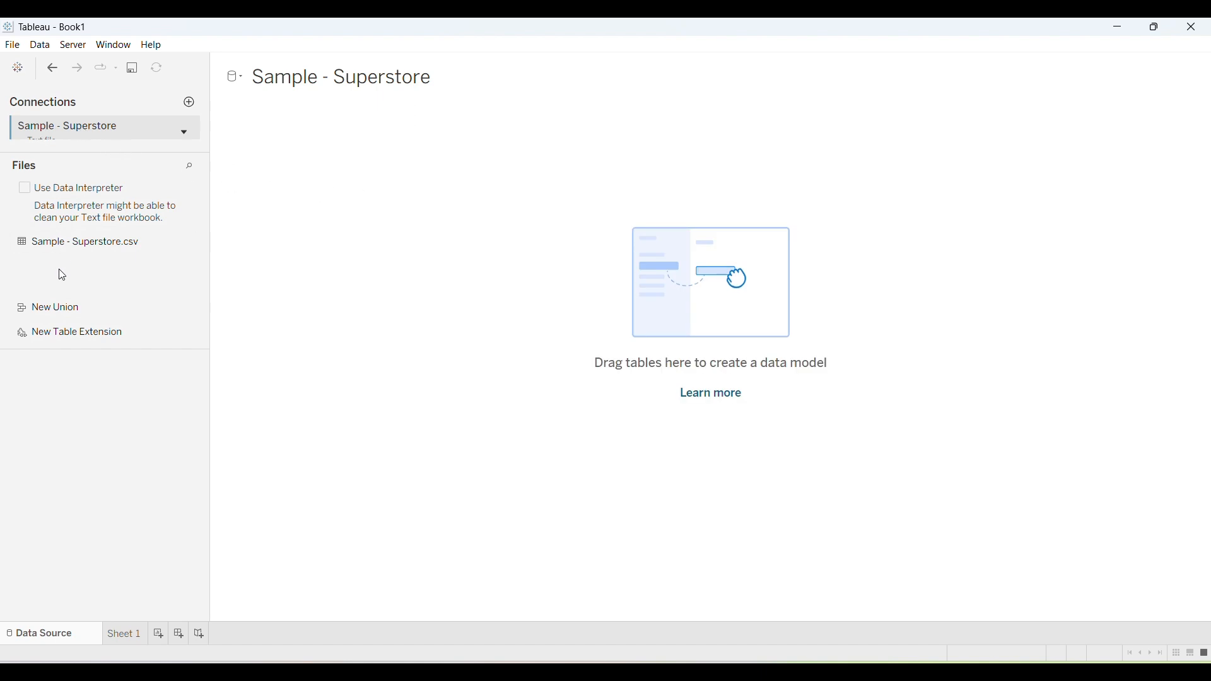
left_click_drag(65, 241, 264, 251)
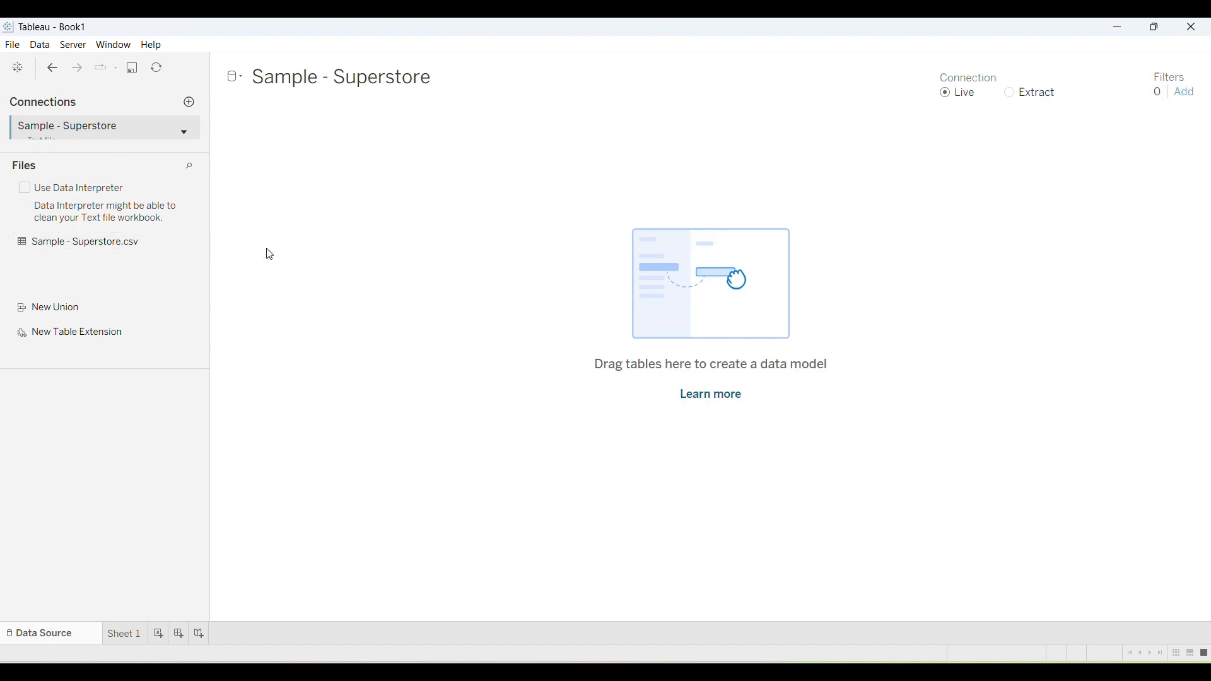
Compare the fields available from the Orders and Sample - Superstore data sources on Sheet 1
left_click(126, 635)
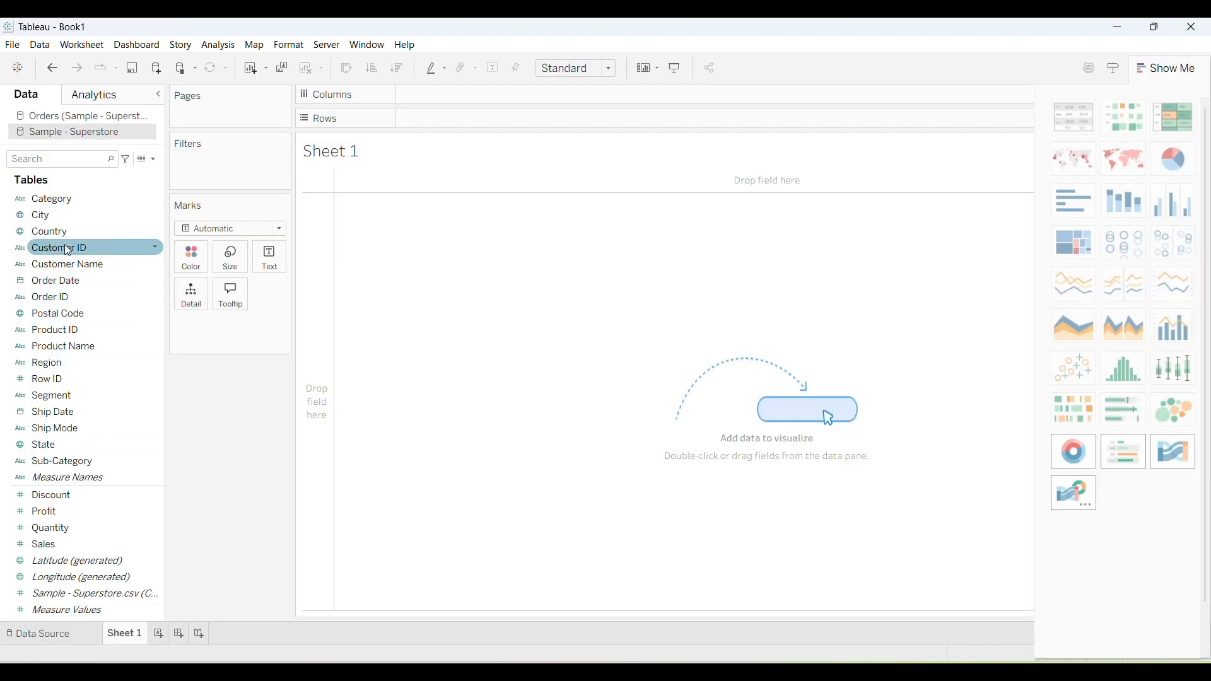
left_click(77, 116)
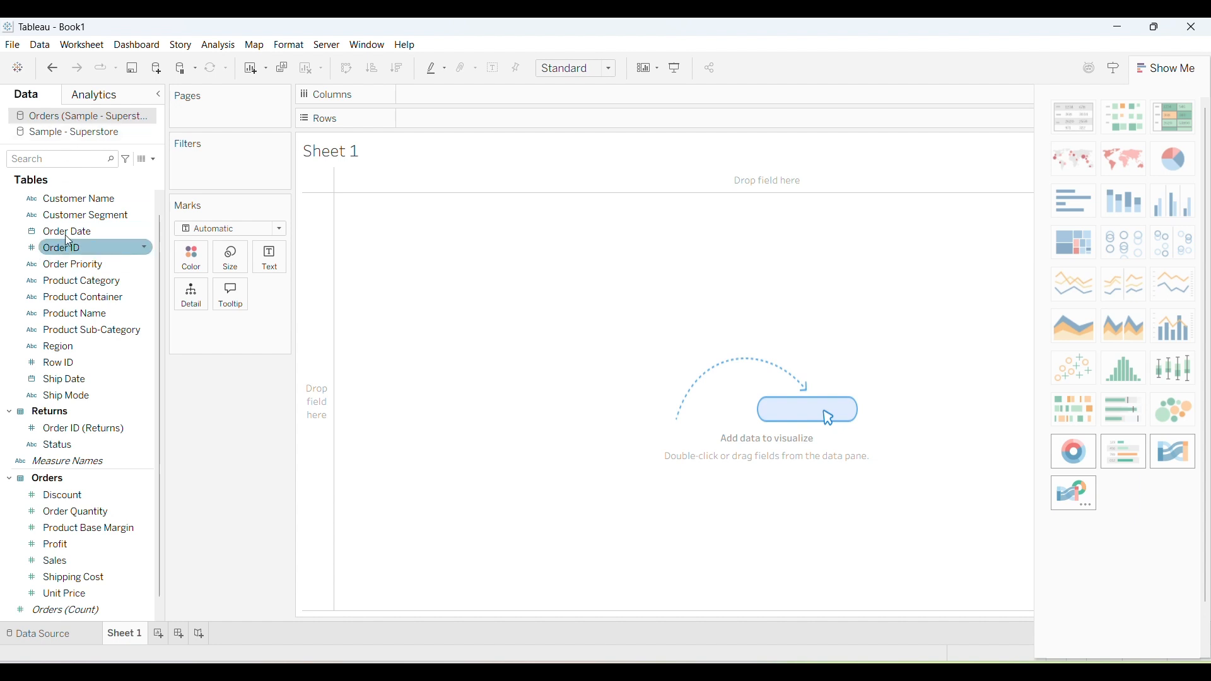
left_click(42, 132)
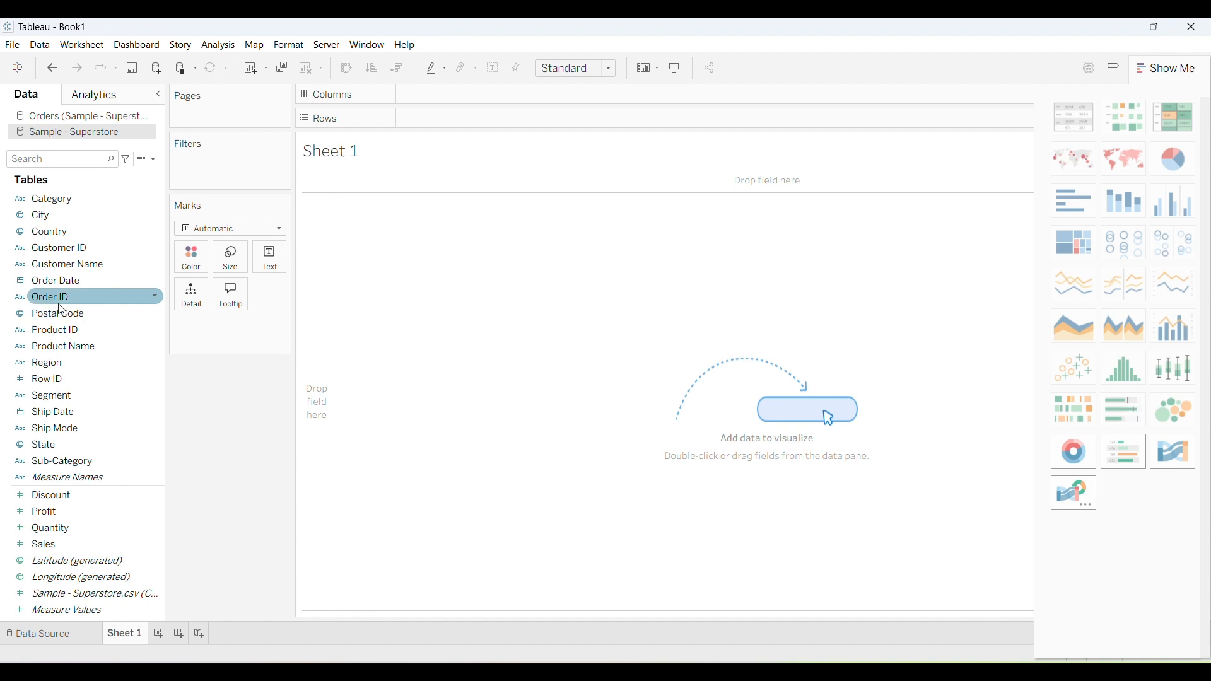
left_click(54, 118)
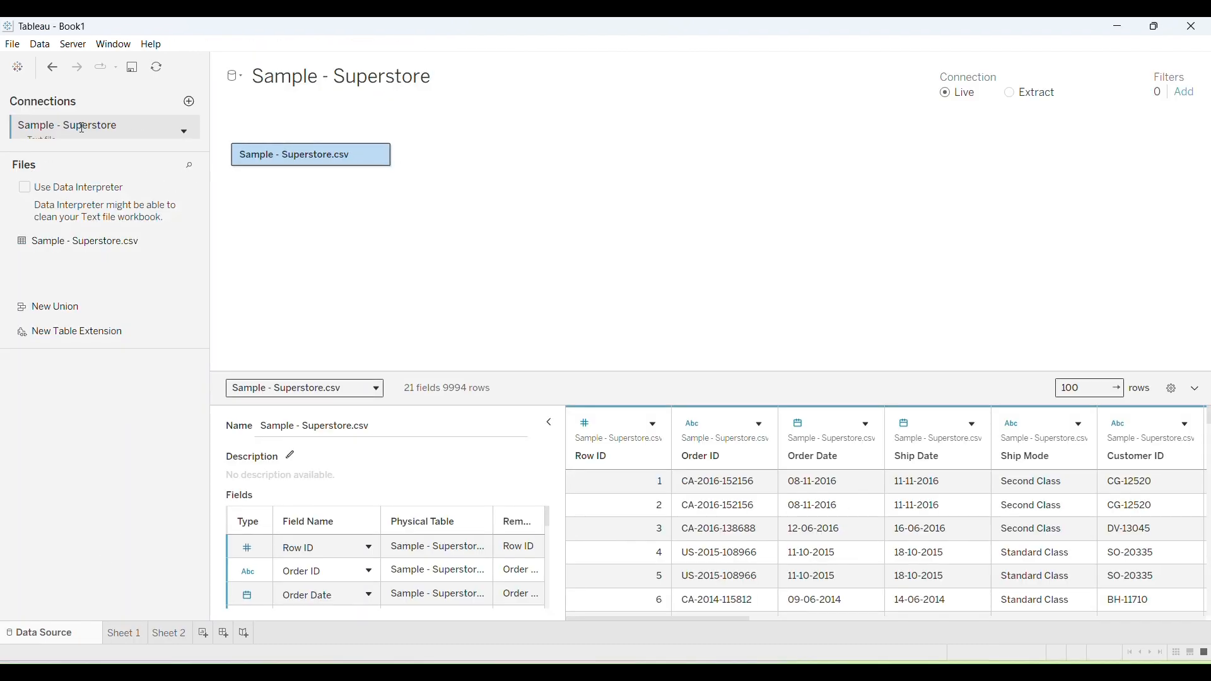
Compare the data models of the Orders and Sample - Superstore data sources, ending on the Sample - Superstore.csv table
left_click(234, 75)
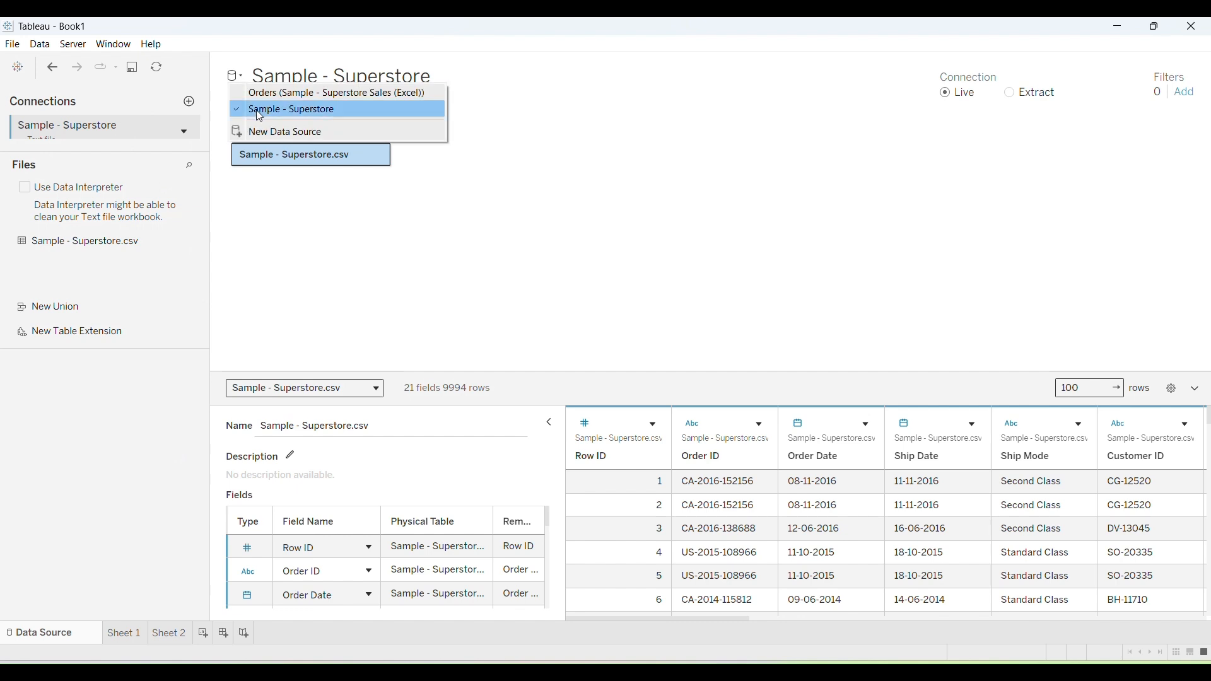
left_click(284, 92)
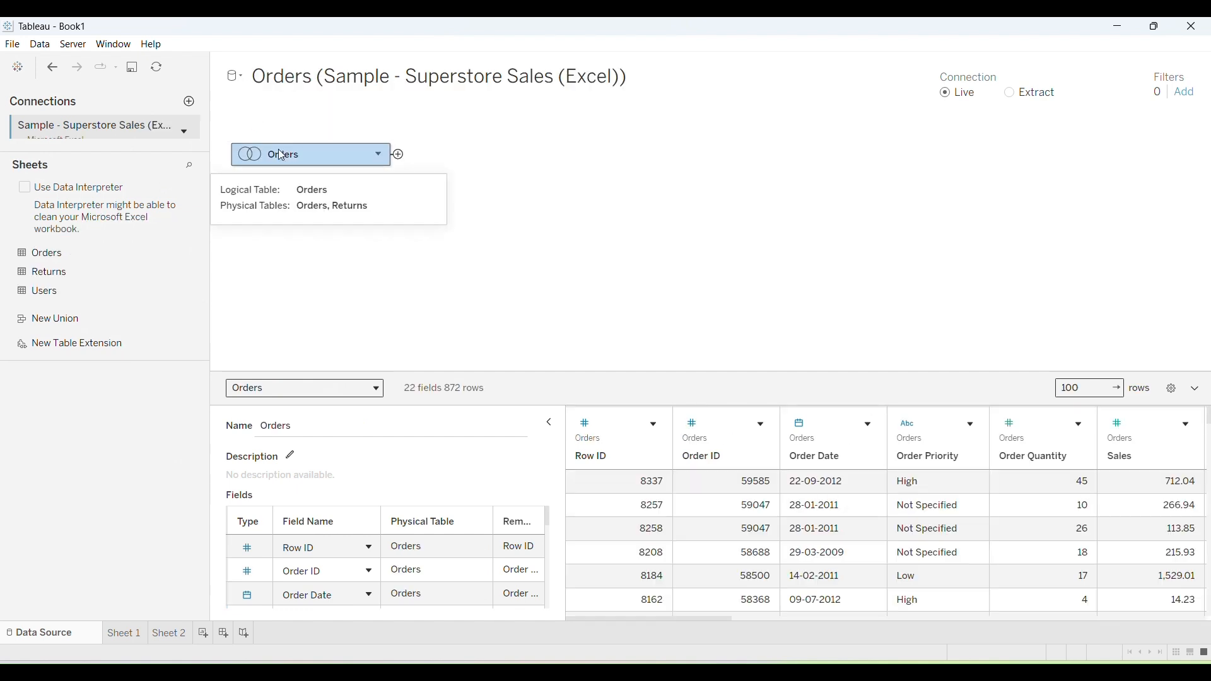
left_click(234, 76)
left_click(246, 110)
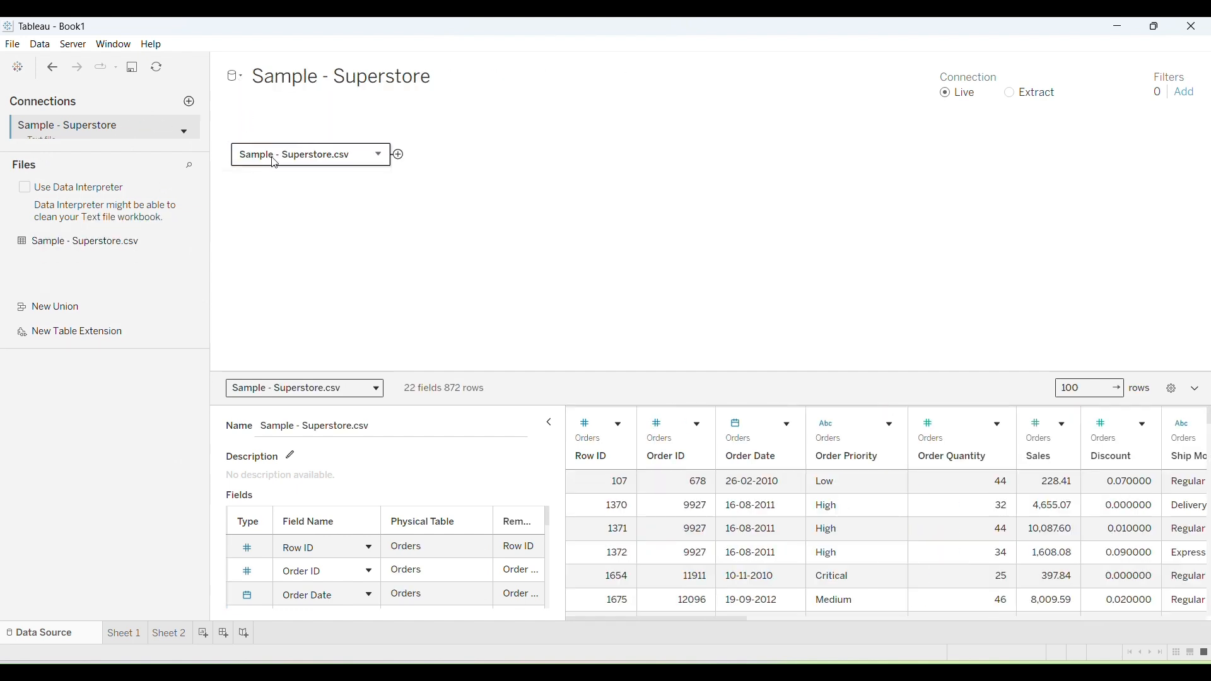
left_click(275, 163)
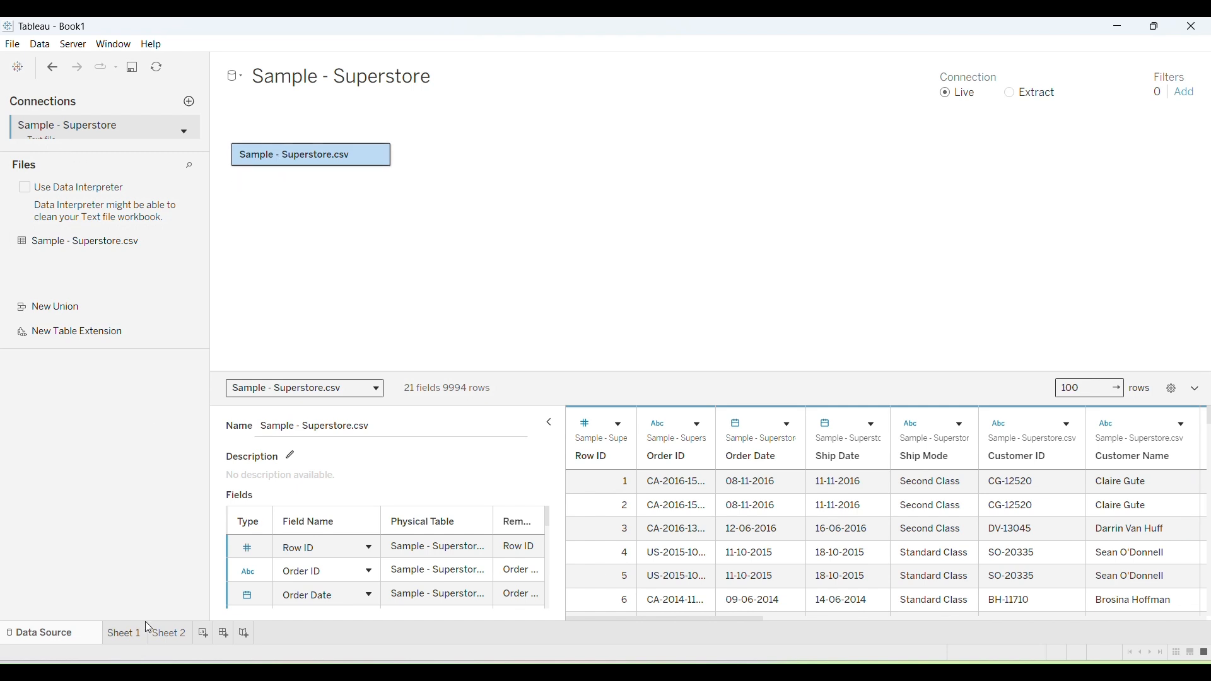
Blend the sources on Sheet 1, with Product Name from Sample - Superstore on rows and Product Name from Orders on columns
left_click(123, 632)
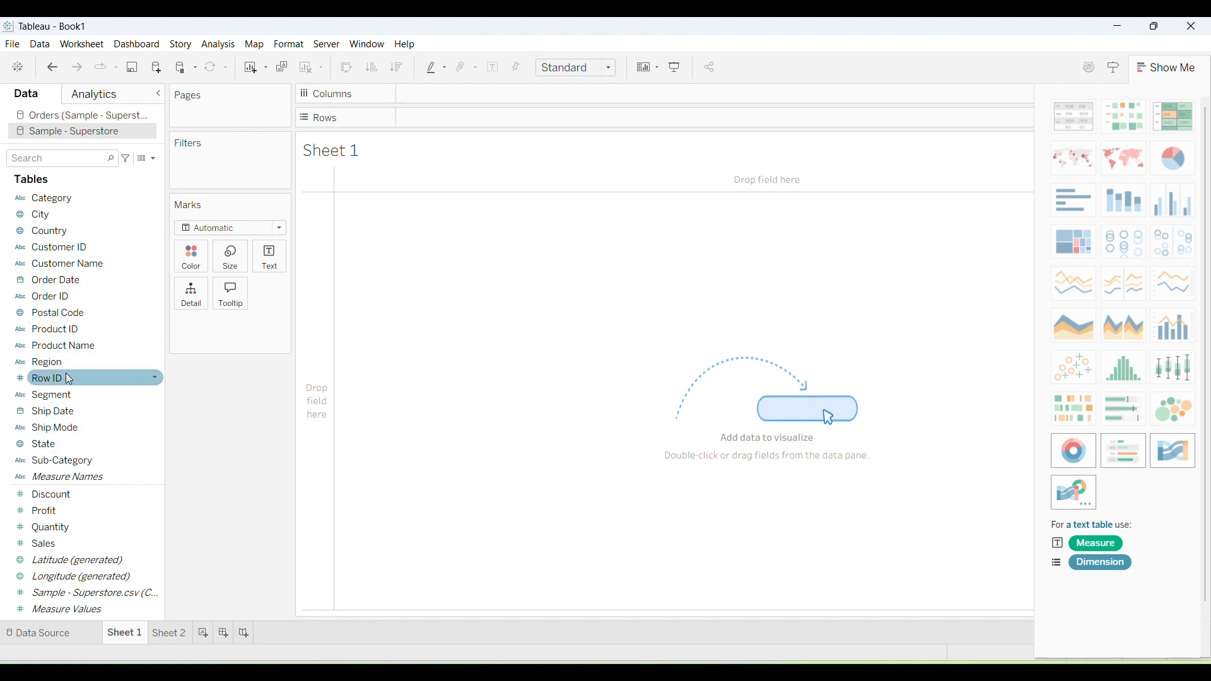
double_click(66, 348)
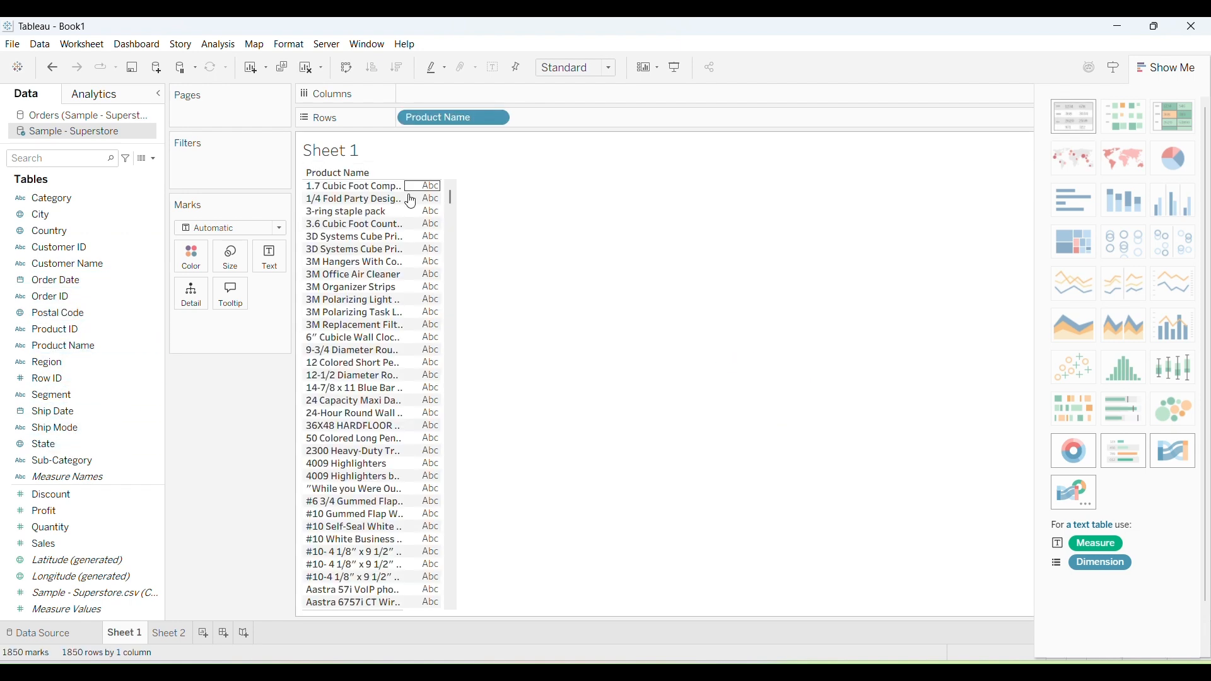
left_click(61, 118)
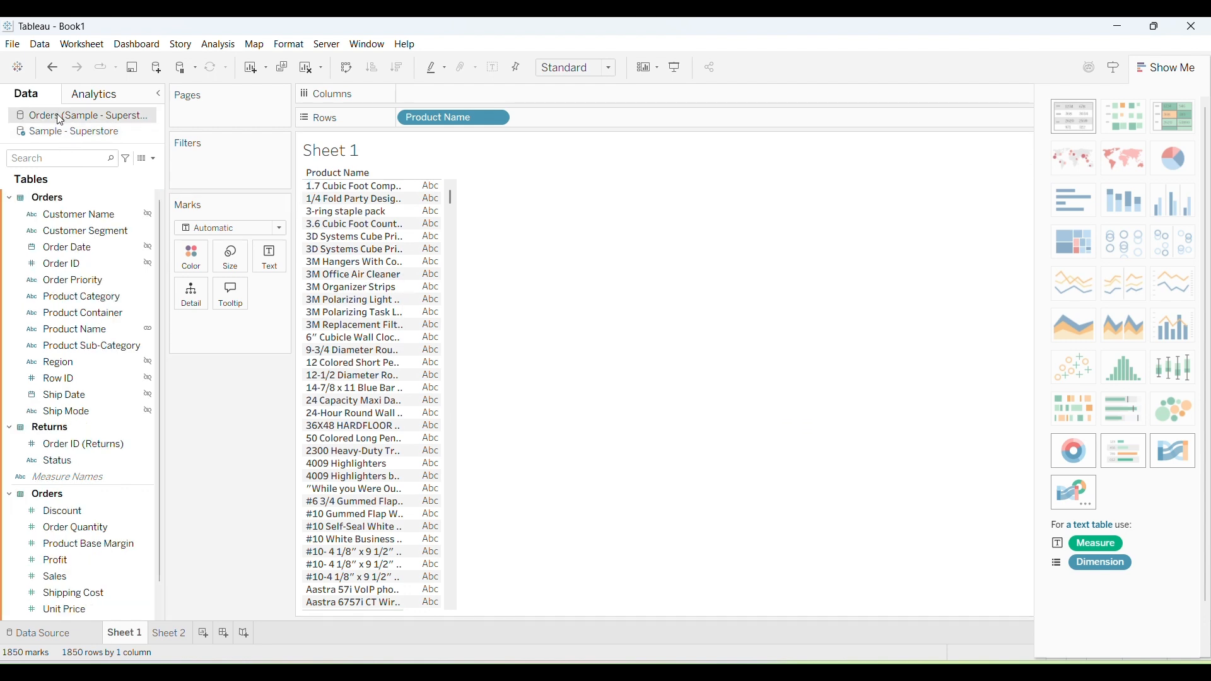
left_click(93, 333)
double_click(92, 332)
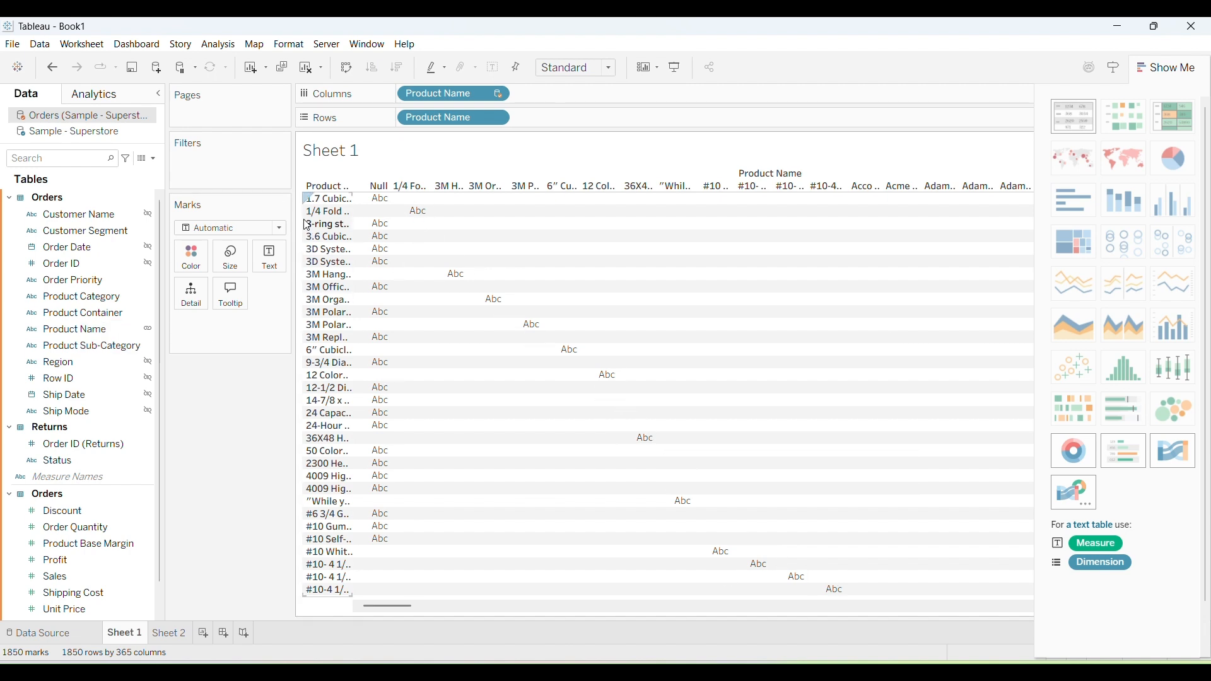
Try light orange as the mark color on Sheet 1, and set the marks to gray
left_click(191, 257)
left_click(232, 325)
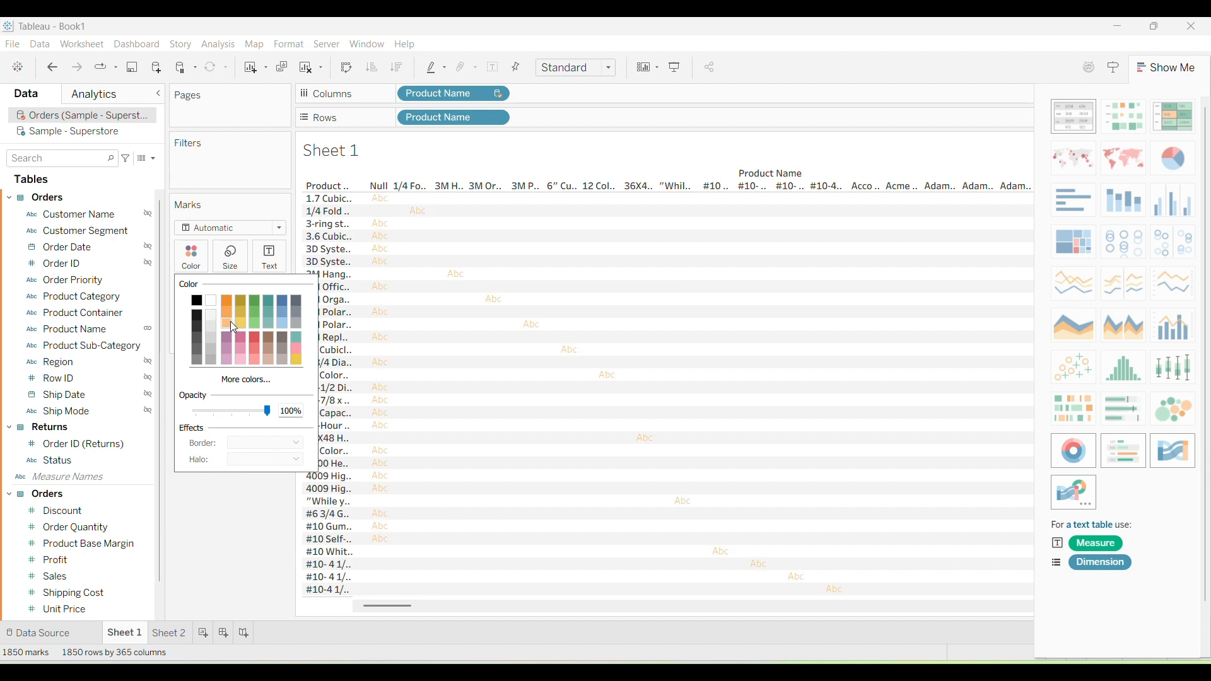
left_click(297, 311)
left_click(491, 428)
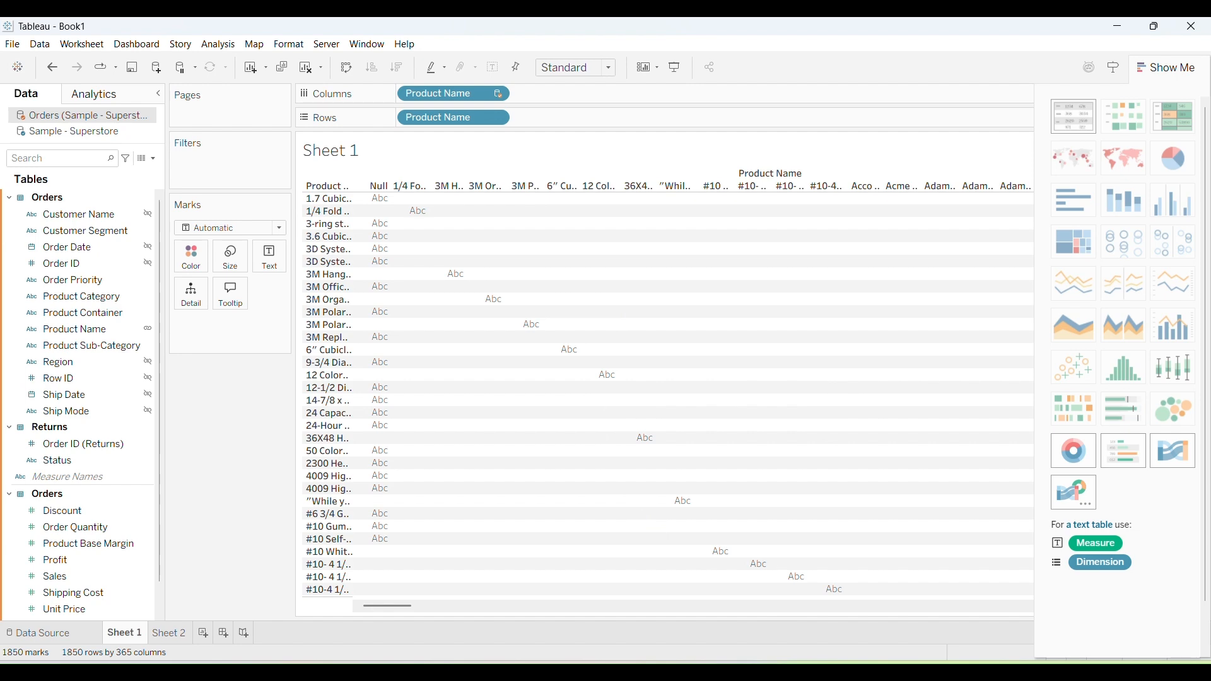
Switch to the browser to read Practical 2 item f on dimension, measure and date filters, and return to Tableau
key("alt+Tab")
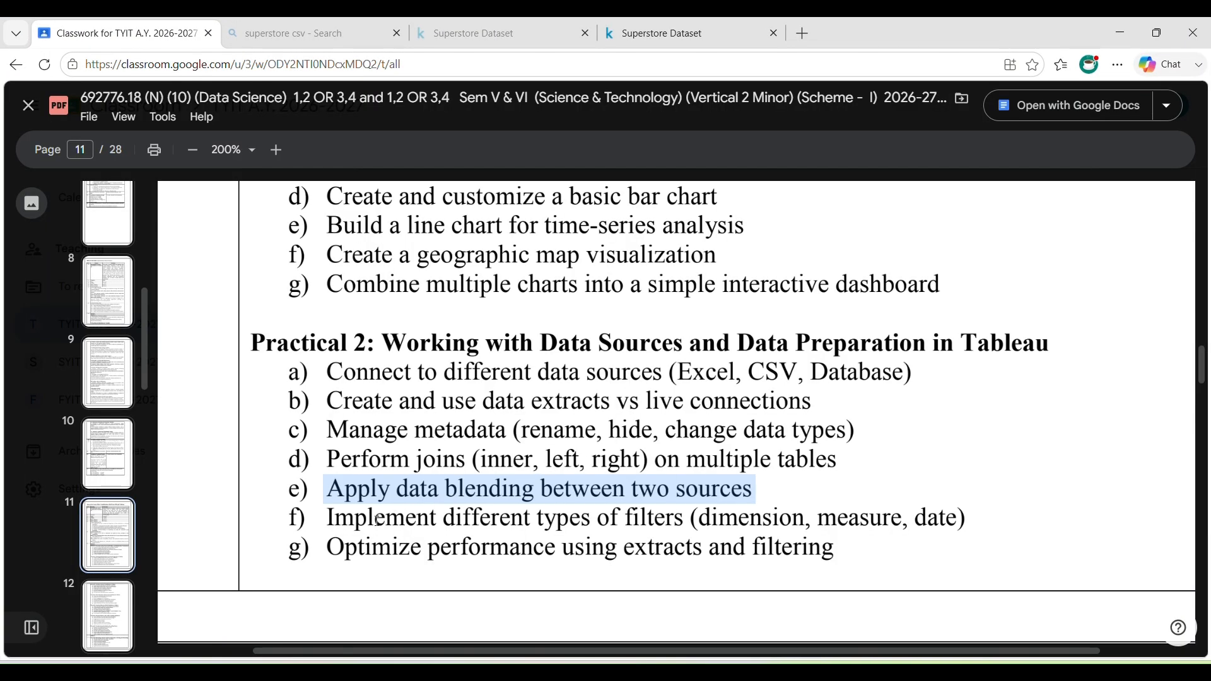
left_click_drag(326, 518, 991, 514)
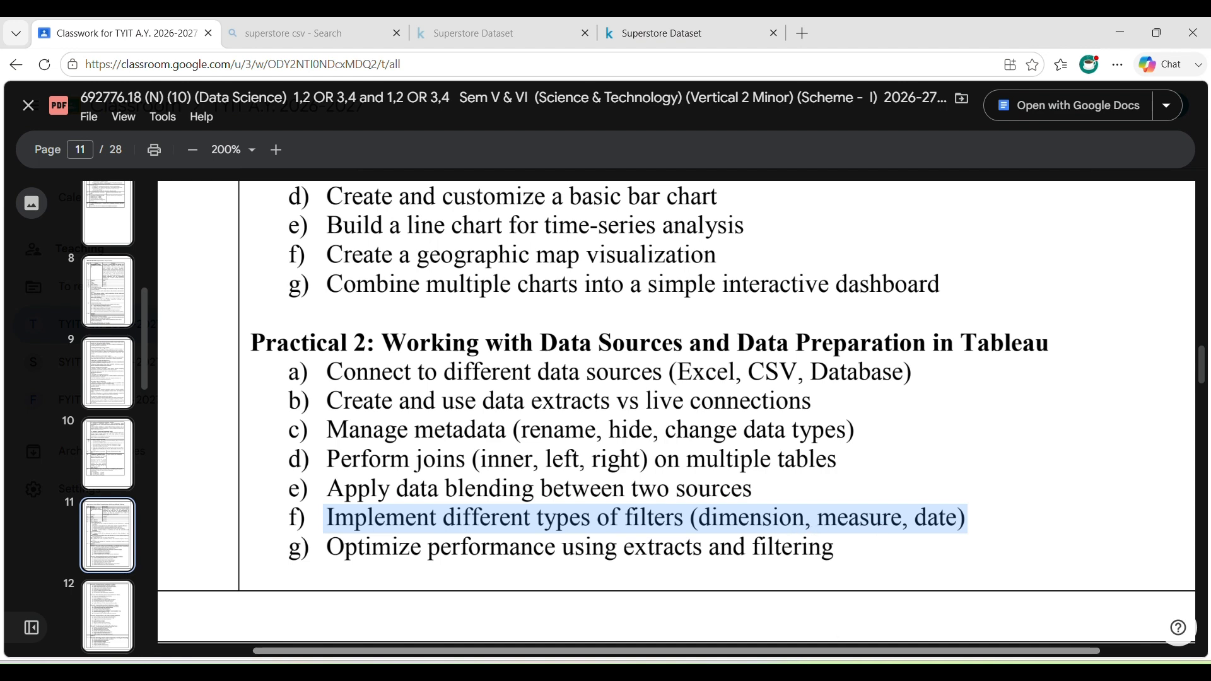
key("alt+Tab")
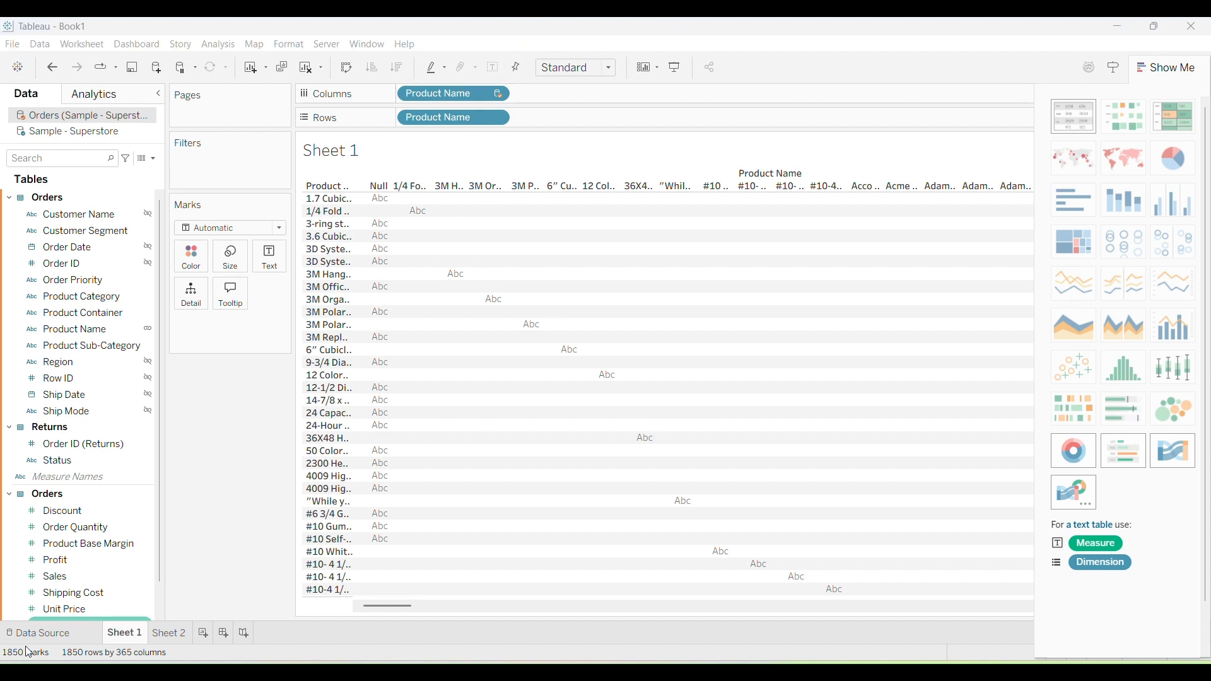
On Sheet 2, place the Category field from the Sample - Superstore data source on rows
left_click(169, 633)
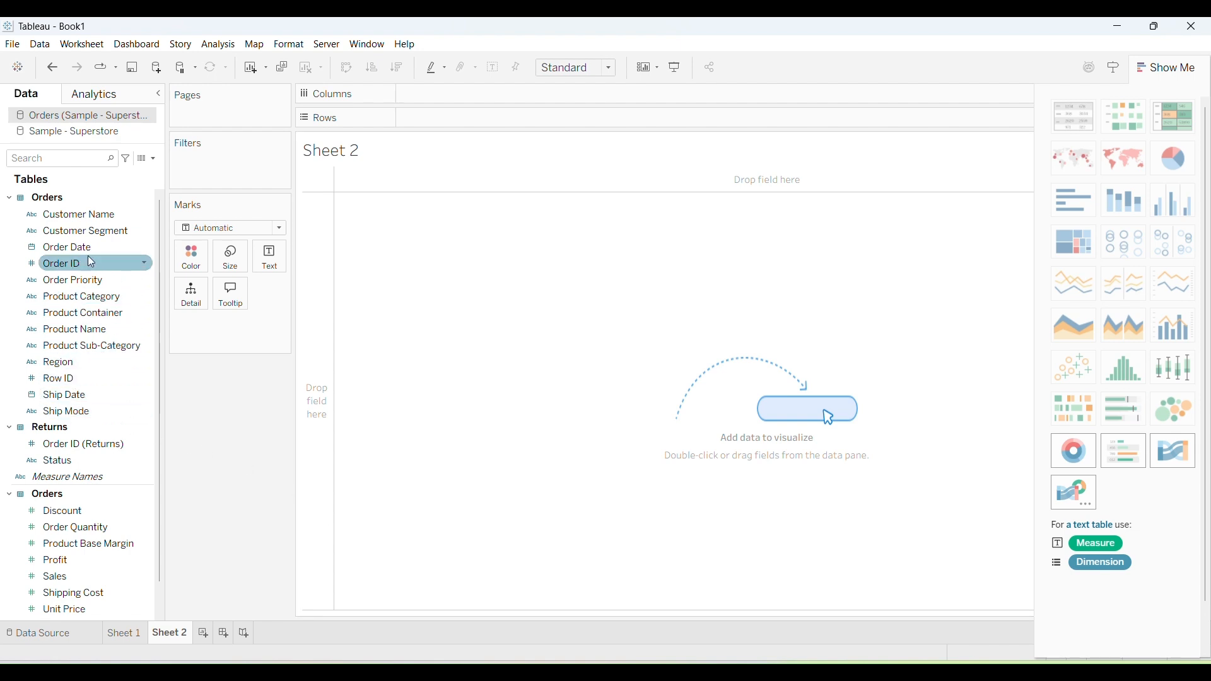
left_click(80, 132)
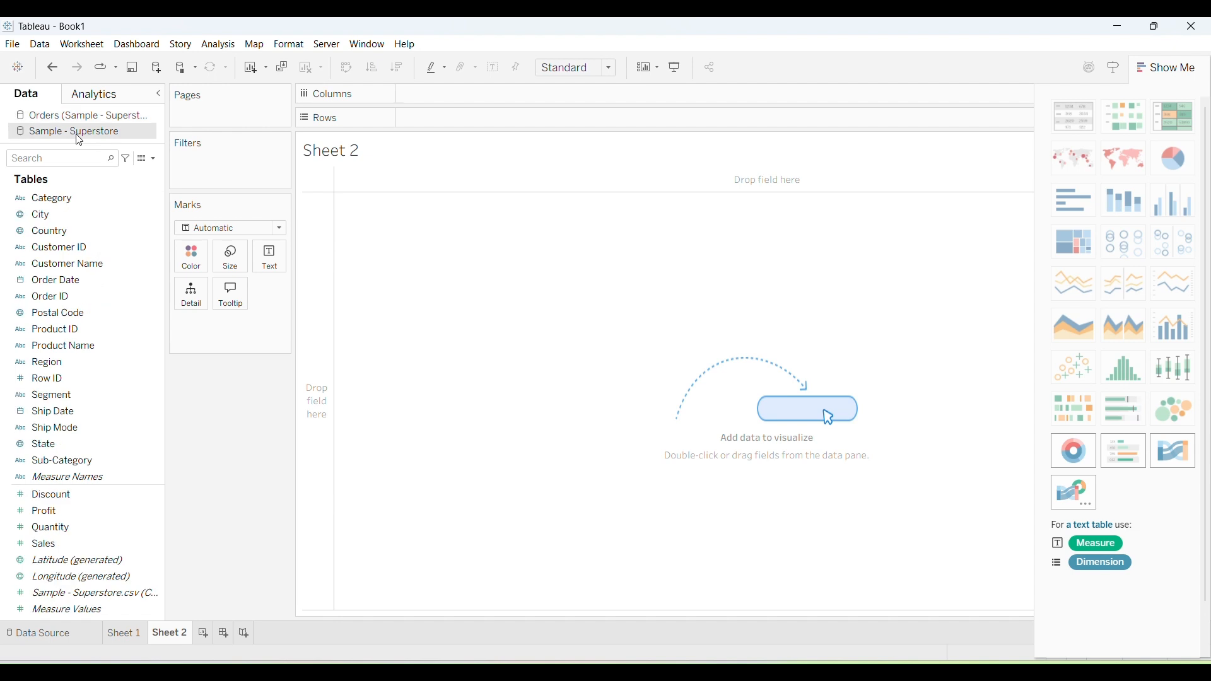
left_click(63, 199)
double_click(60, 197)
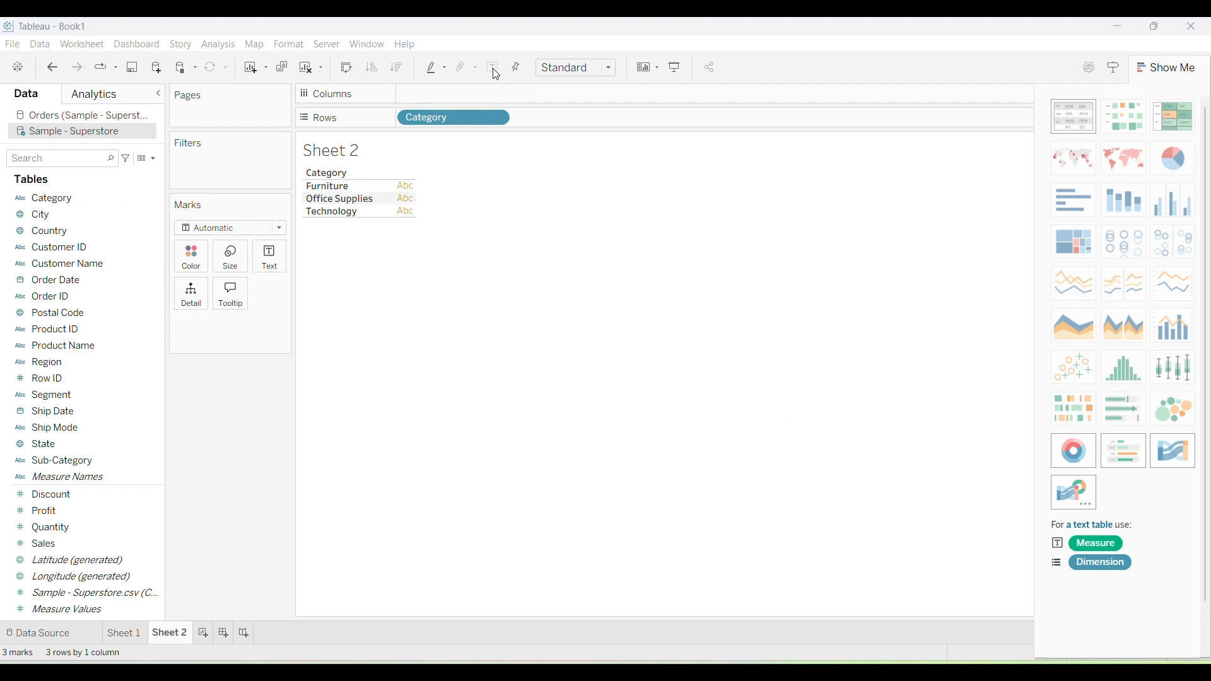
Move Category from rows to the filters of Sheet 2 and keep only Furniture
left_click_drag(415, 119, 223, 167)
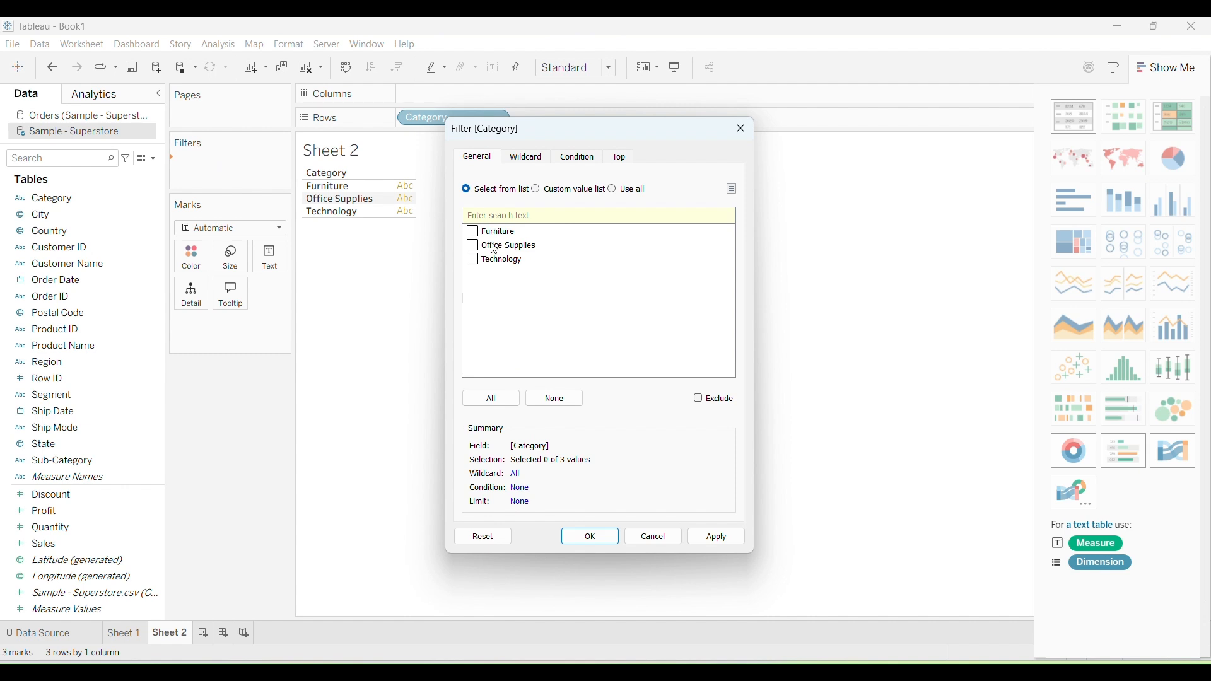
left_click(530, 49)
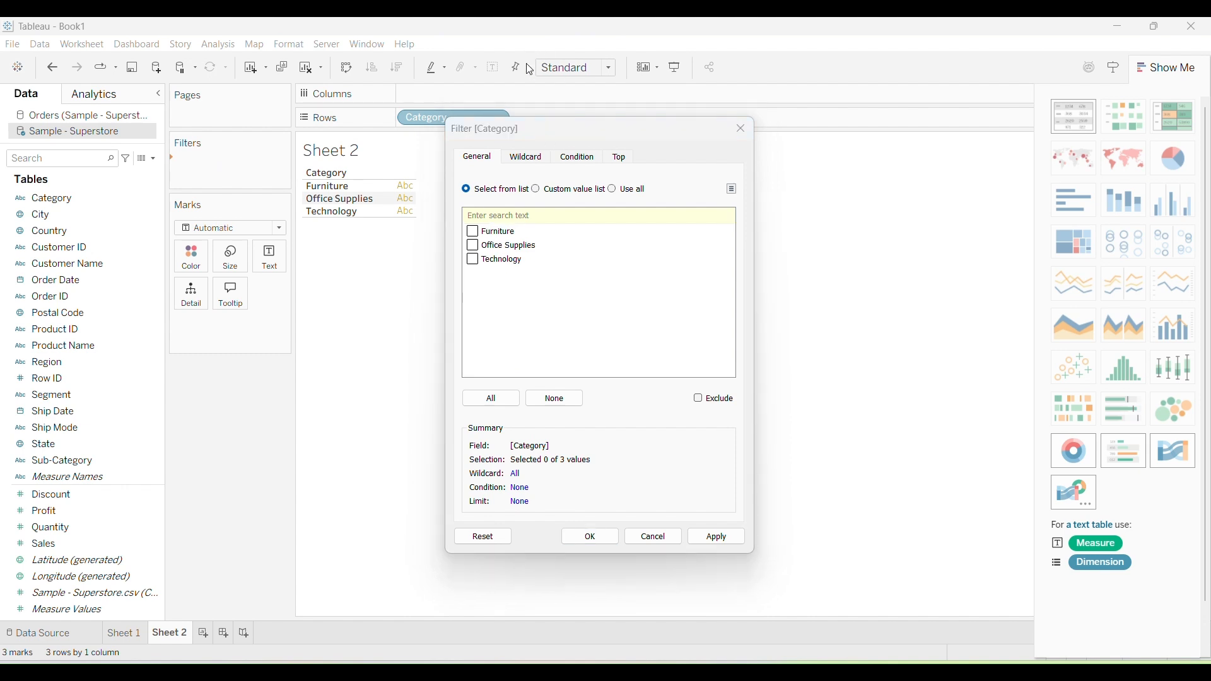
left_click(474, 233)
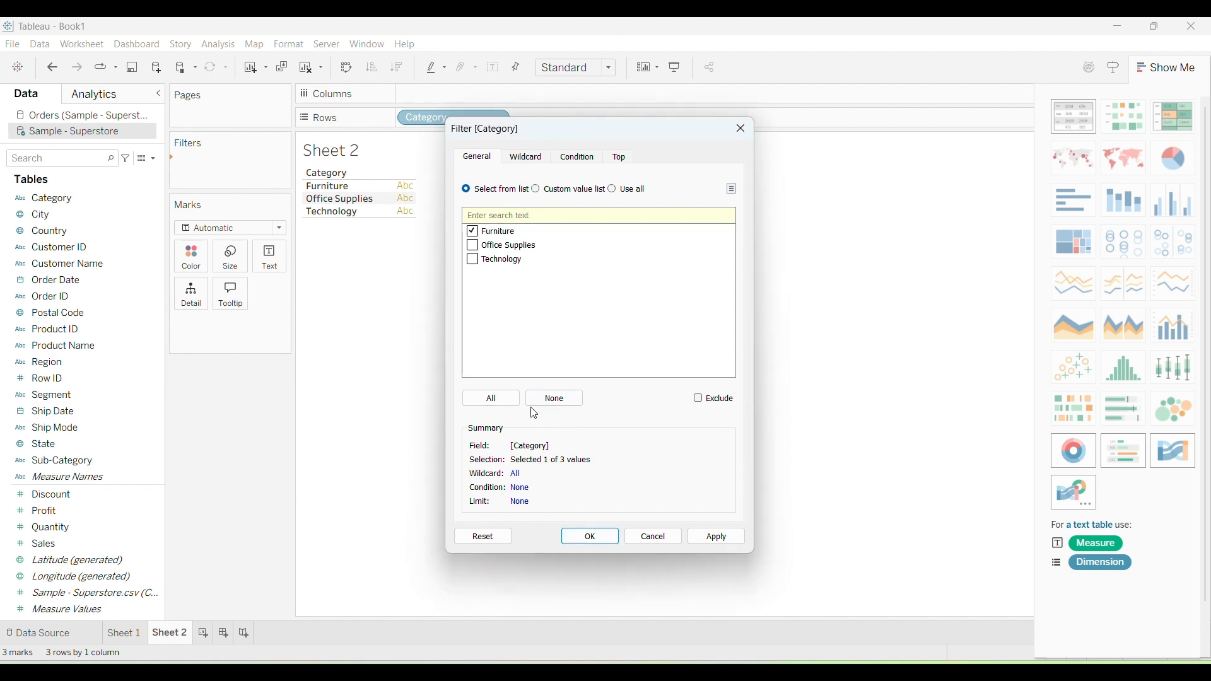
left_click(696, 535)
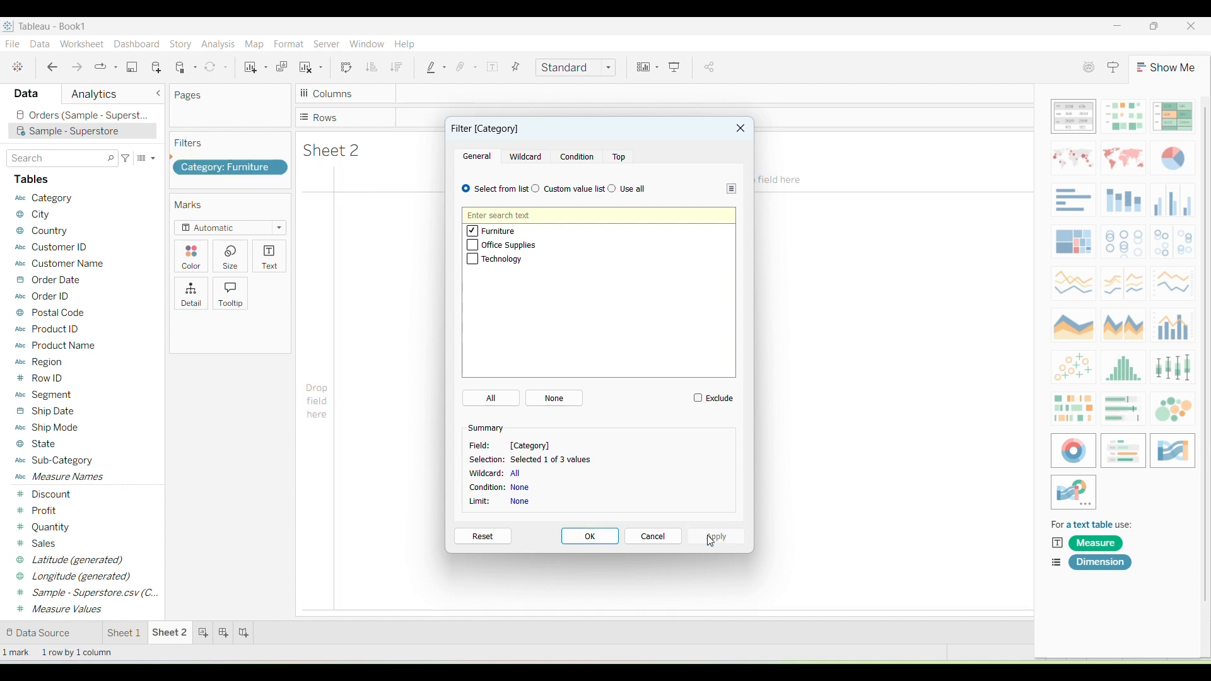
left_click(590, 539)
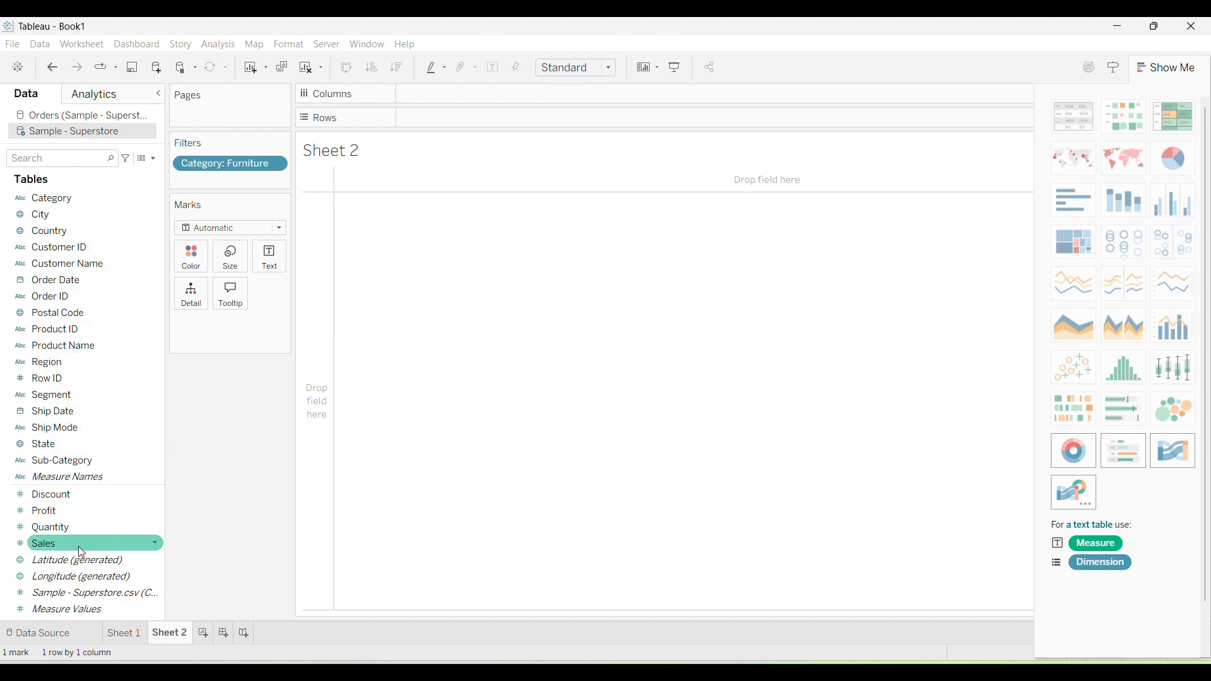
Add a measure filter on the sum of Sales to Sheet 2, using the At least option with 7,41,999.7953
left_click_drag(78, 546, 221, 180)
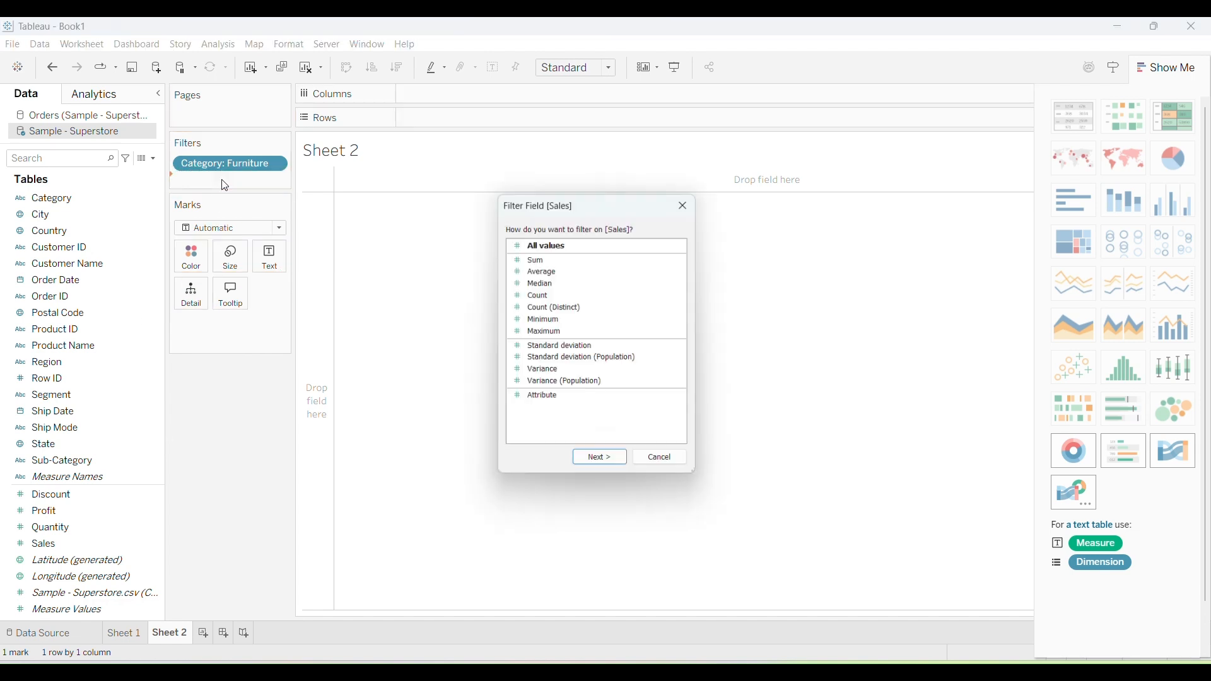
left_click(530, 258)
left_click(591, 466)
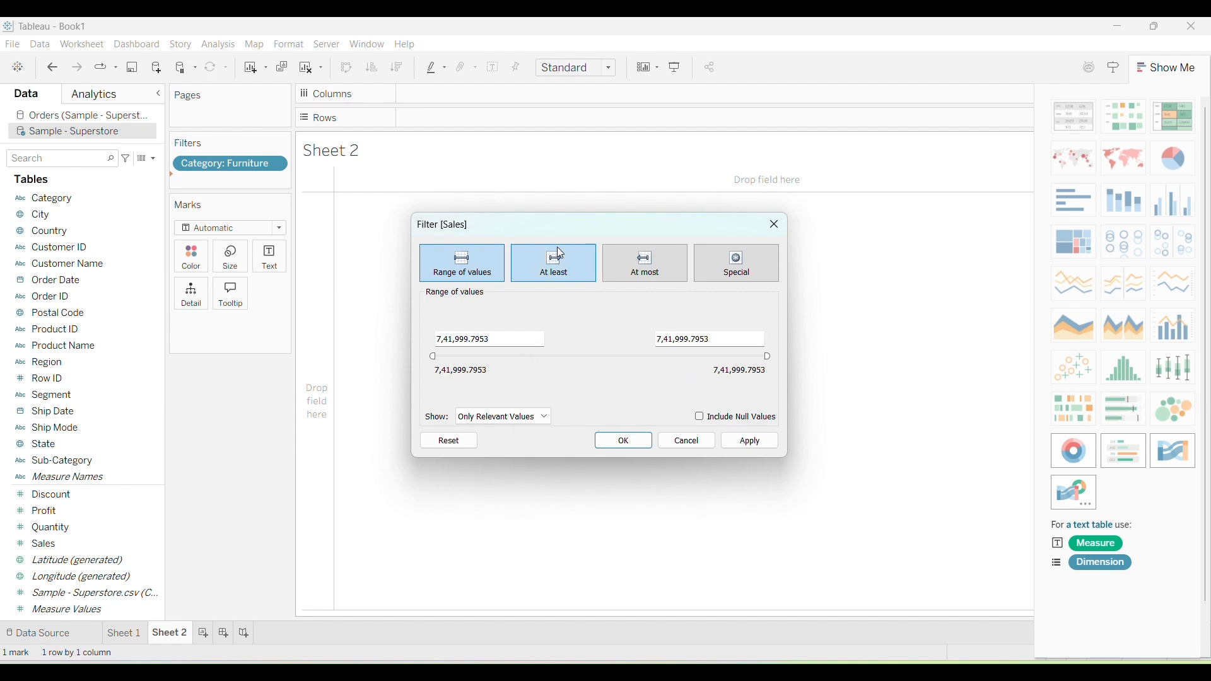
left_click(524, 53)
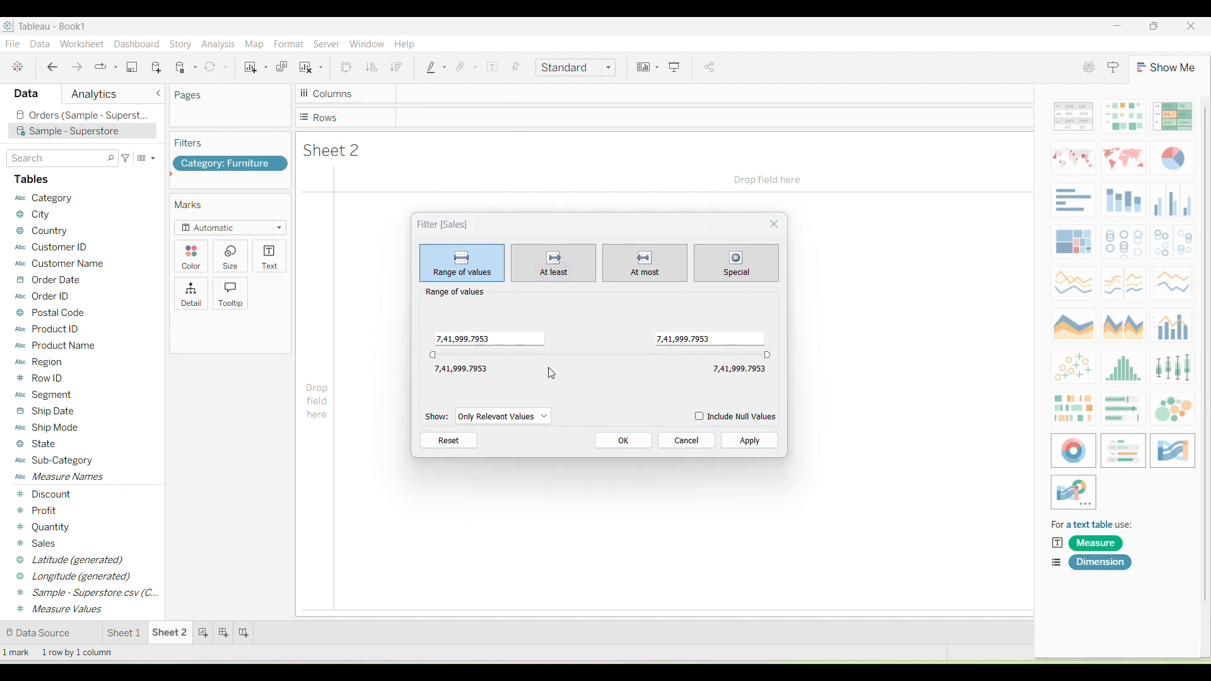
left_click(547, 264)
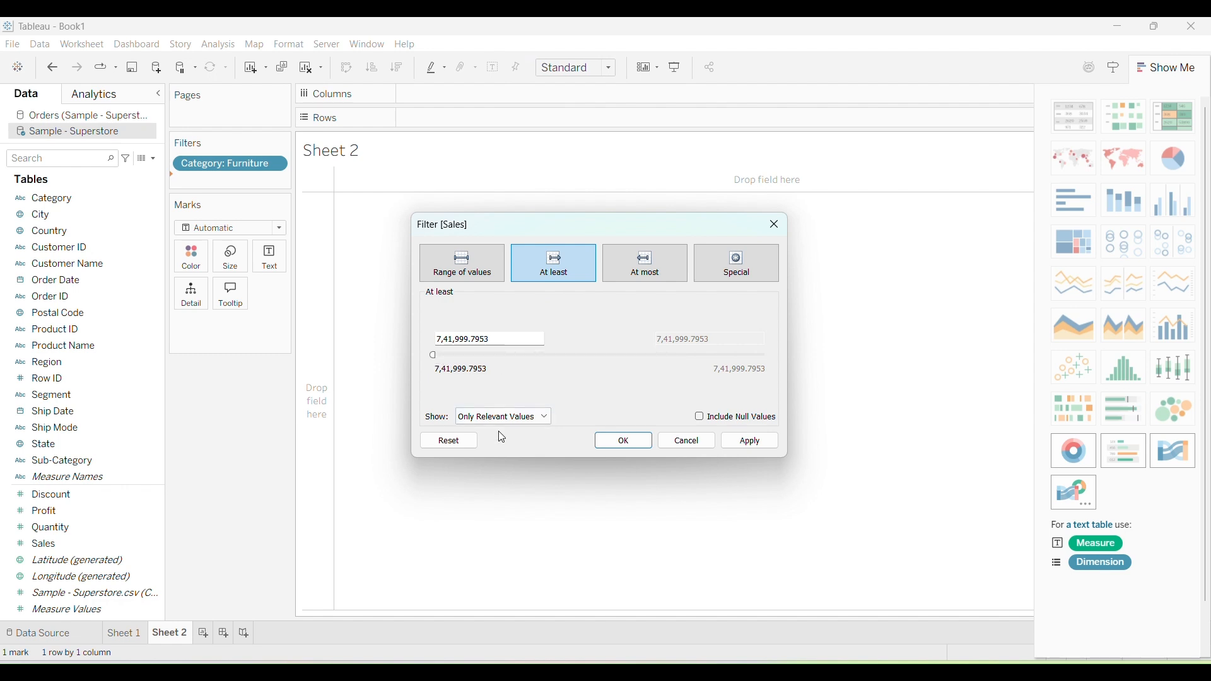
left_click(499, 256)
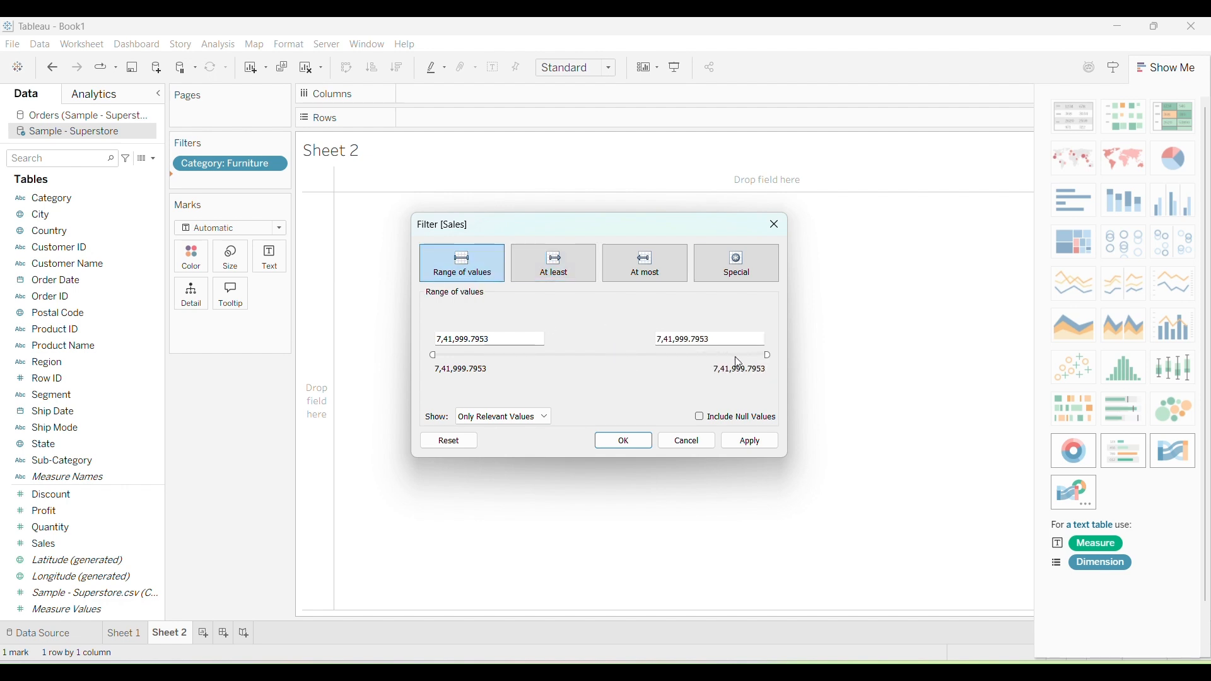
left_click(731, 265)
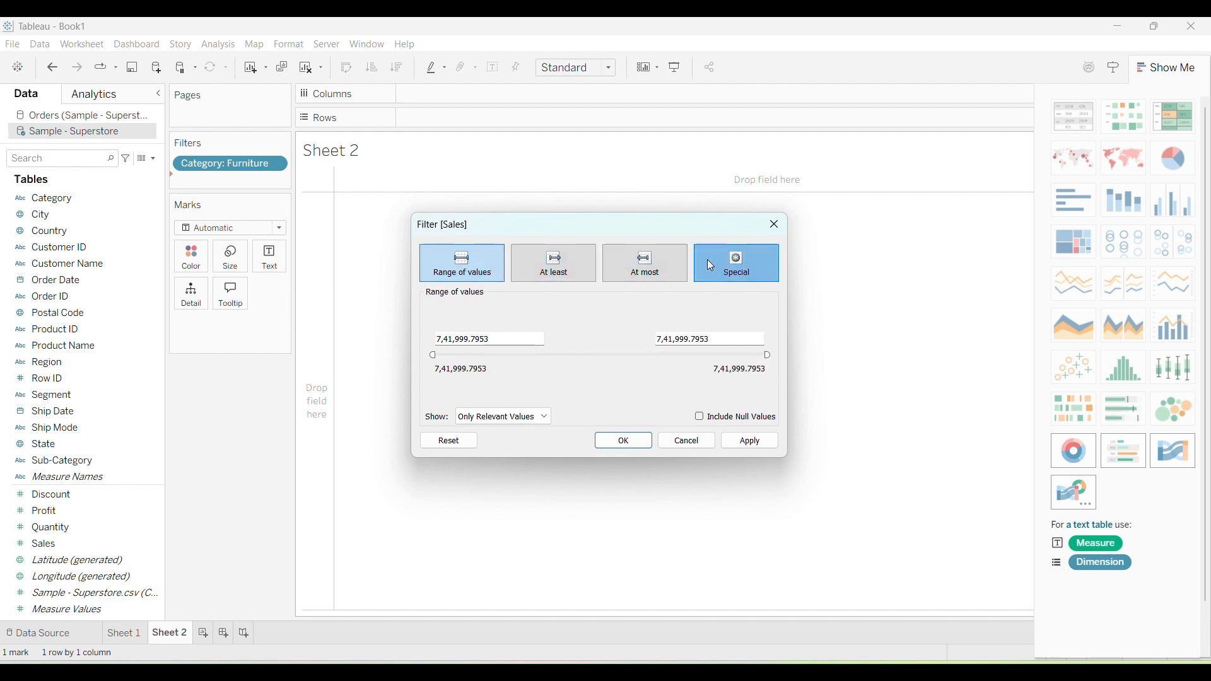
left_click(544, 260)
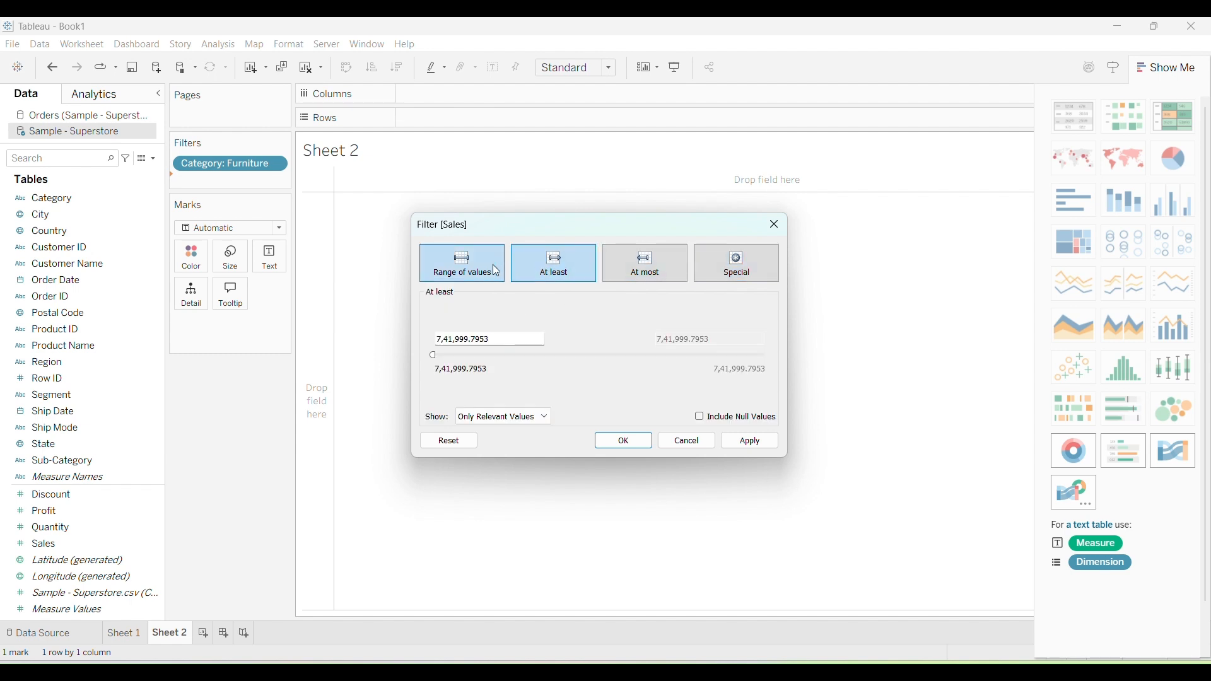
left_click(727, 439)
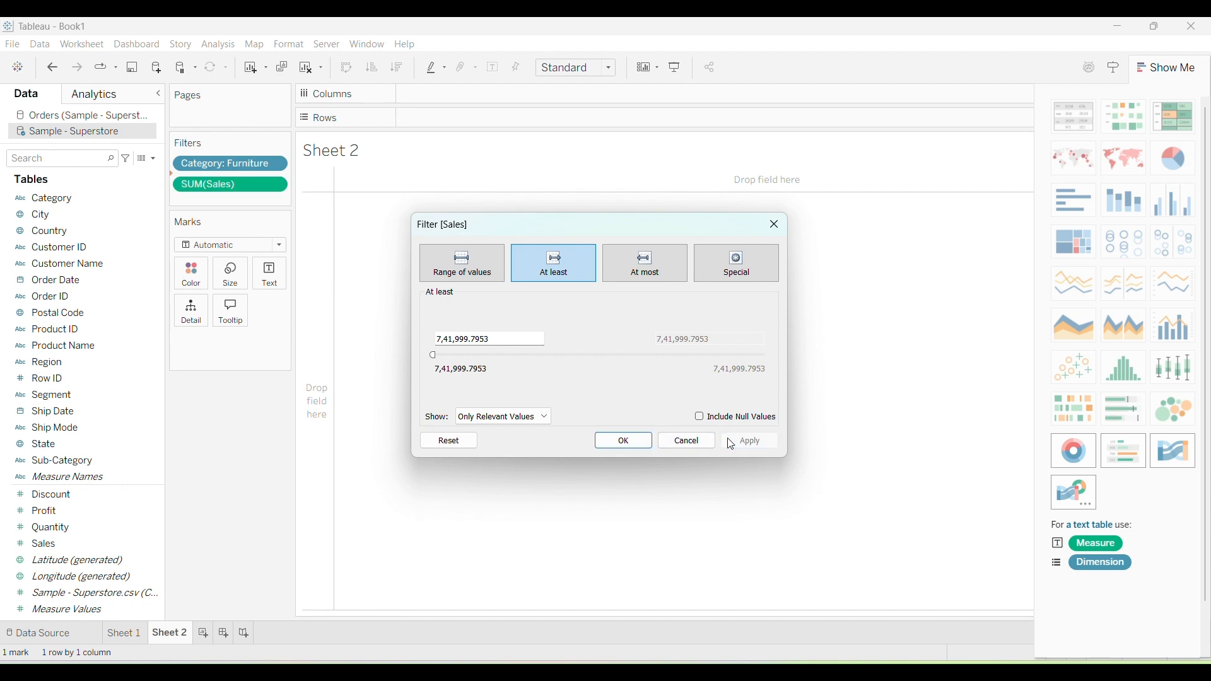
left_click(621, 443)
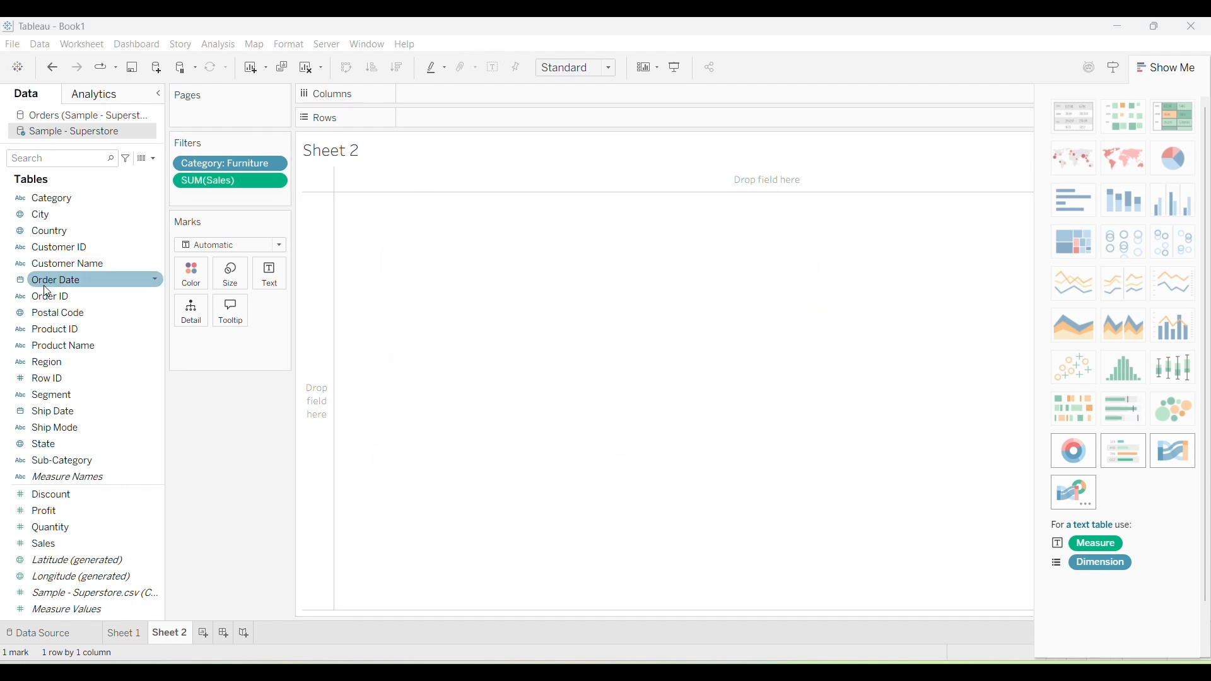
Add a date filter on the years of Order Date to Sheet 2, keeping only 2014
left_click_drag(50, 280, 226, 207)
left_click_drag(227, 205, 227, 201)
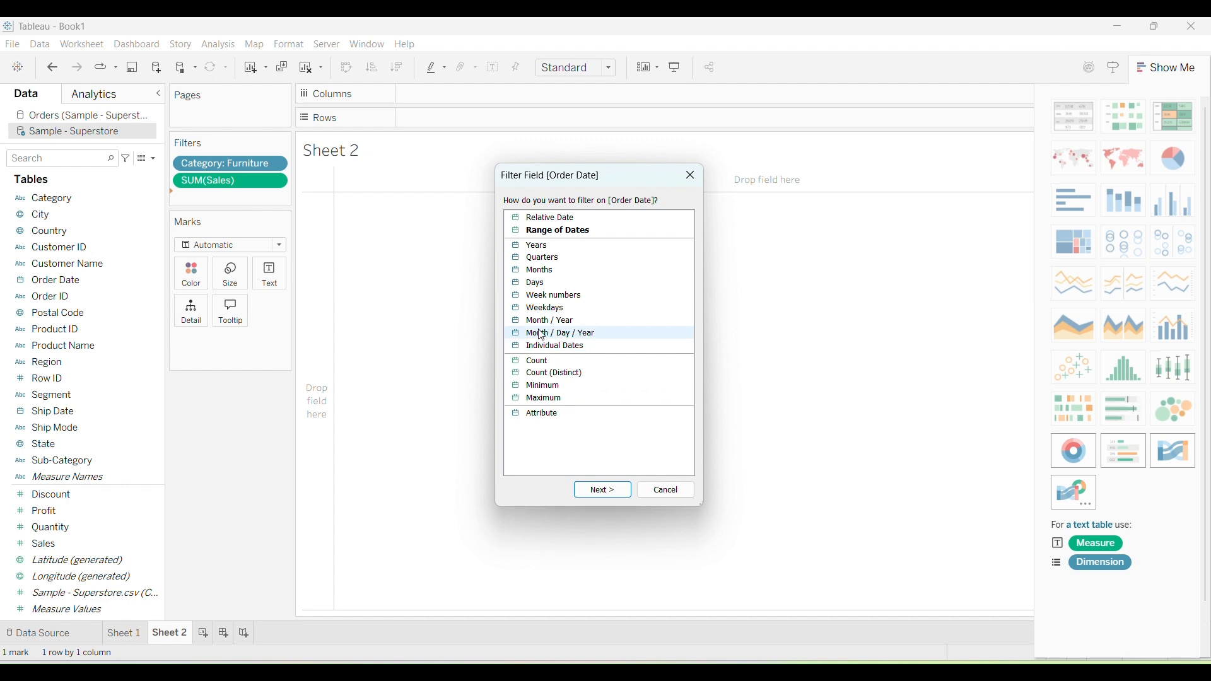
double_click(535, 246)
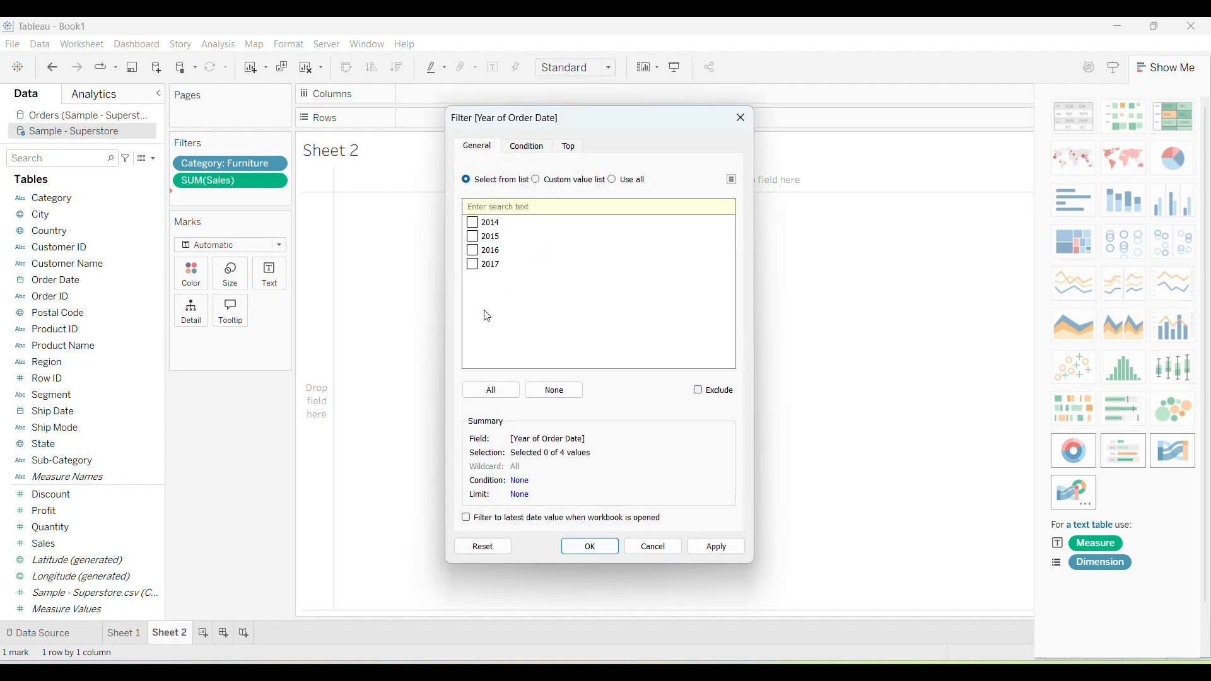
left_click(475, 224)
left_click(713, 546)
left_click(590, 546)
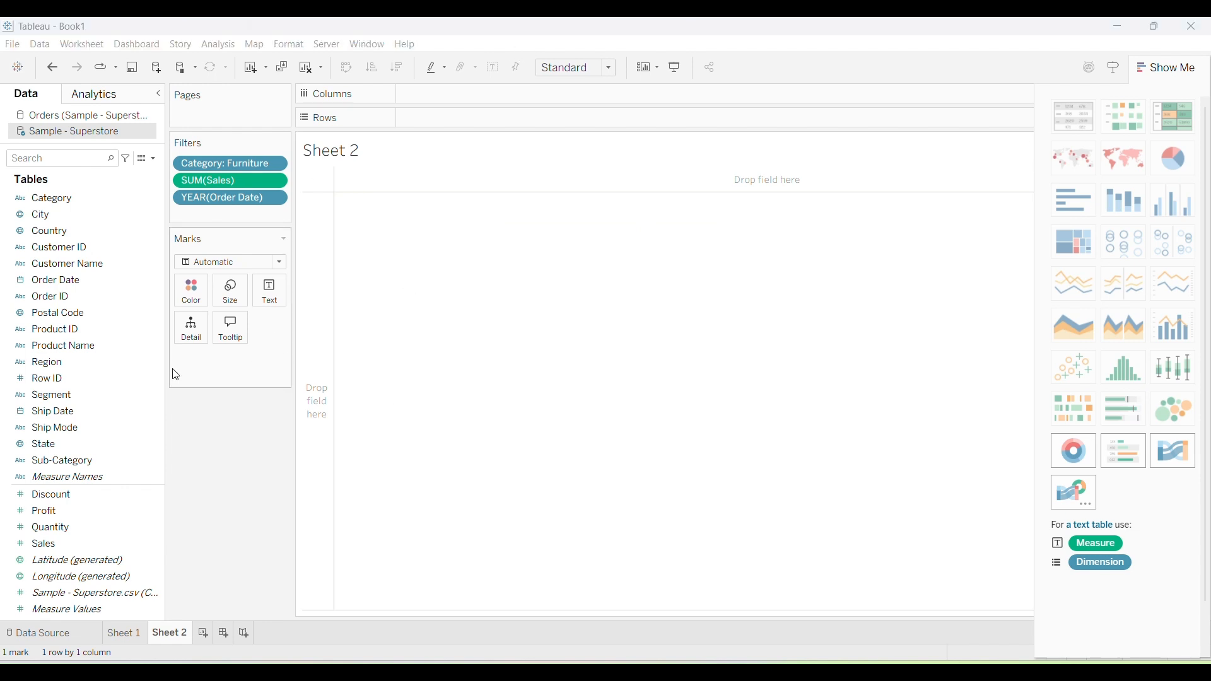
left_click(105, 248)
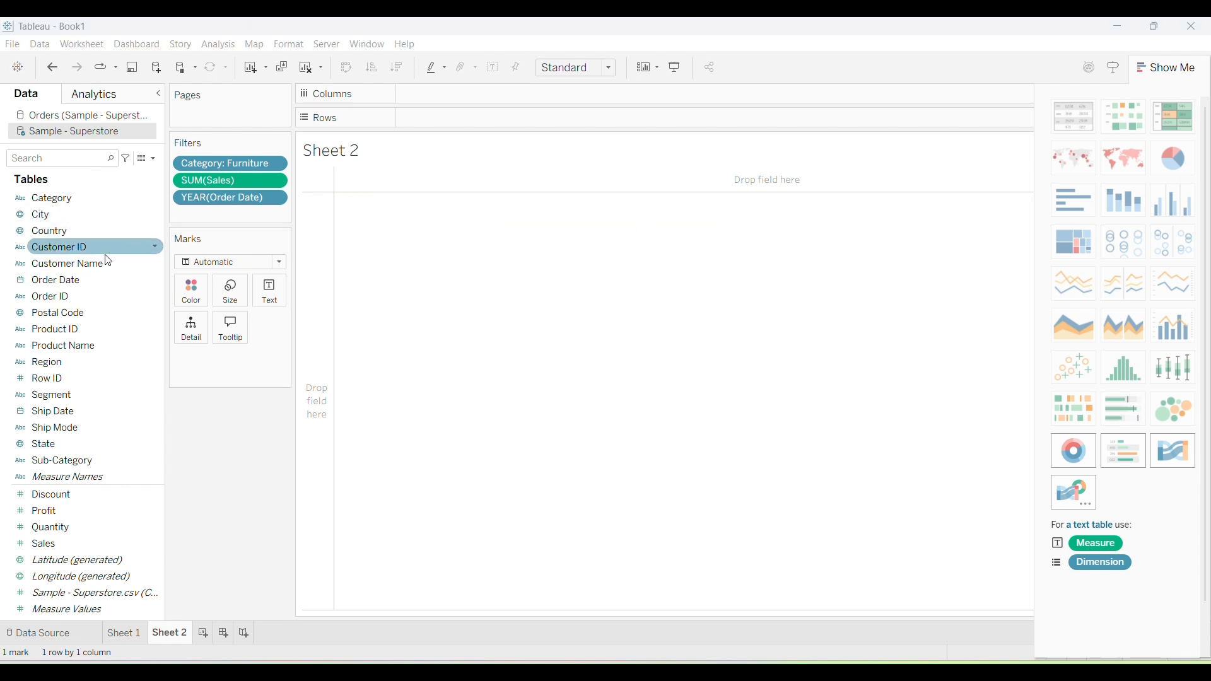
left_click(70, 282)
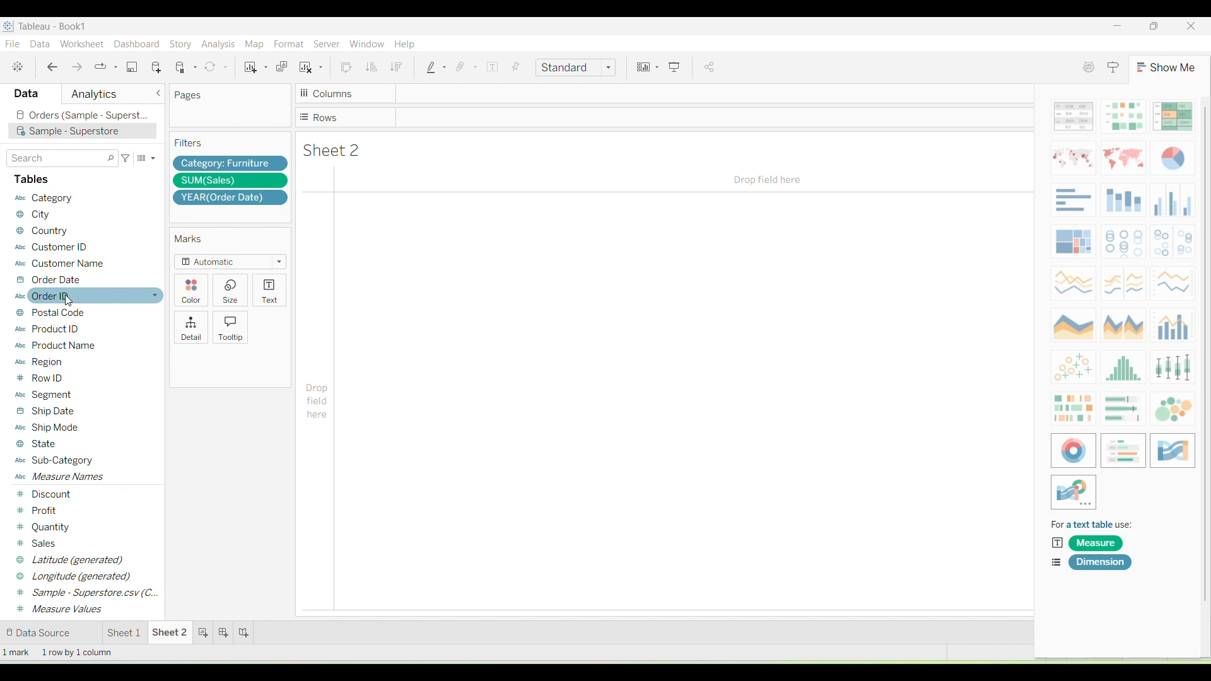
Try the Ship Date field on the rows of Sheet 2 with the three filters applied
left_click(82, 351)
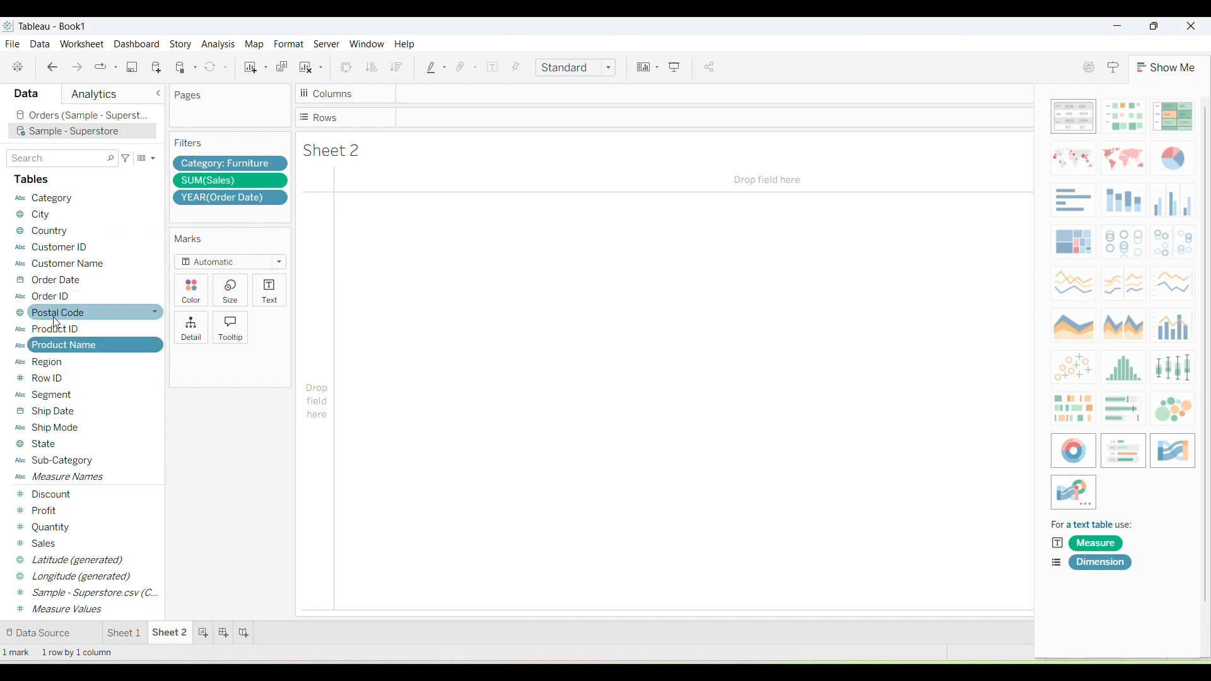
left_click(54, 416)
left_click_drag(43, 415, 427, 381)
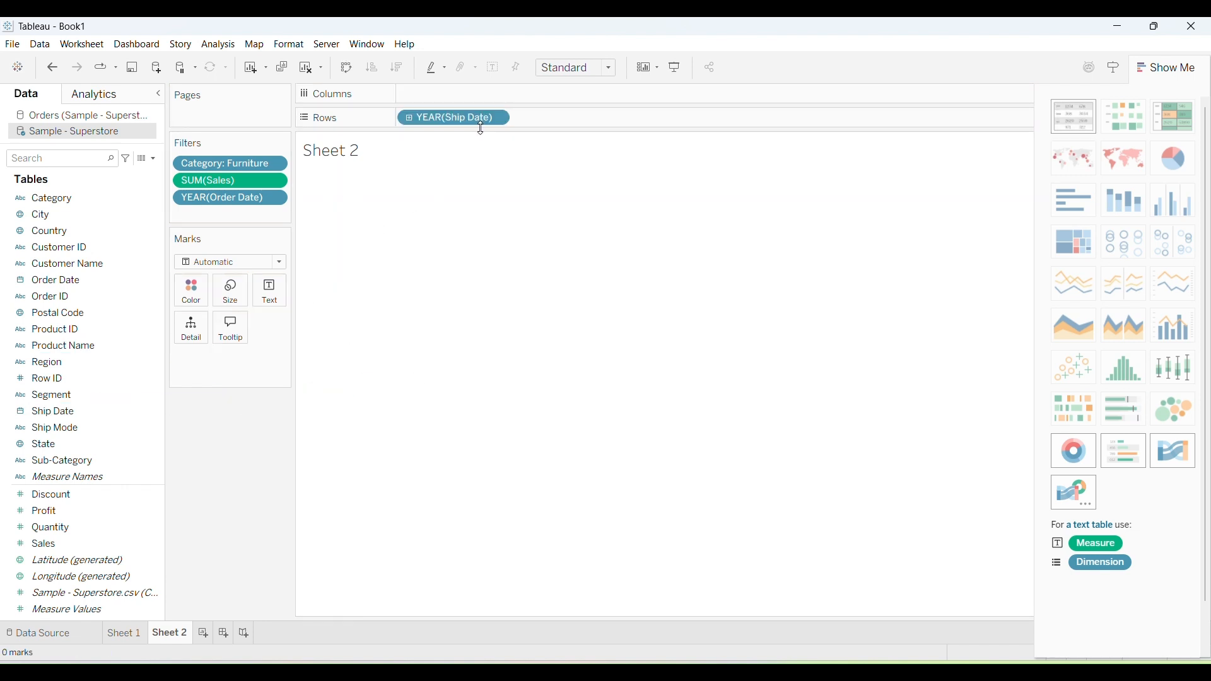
left_click(57, 380)
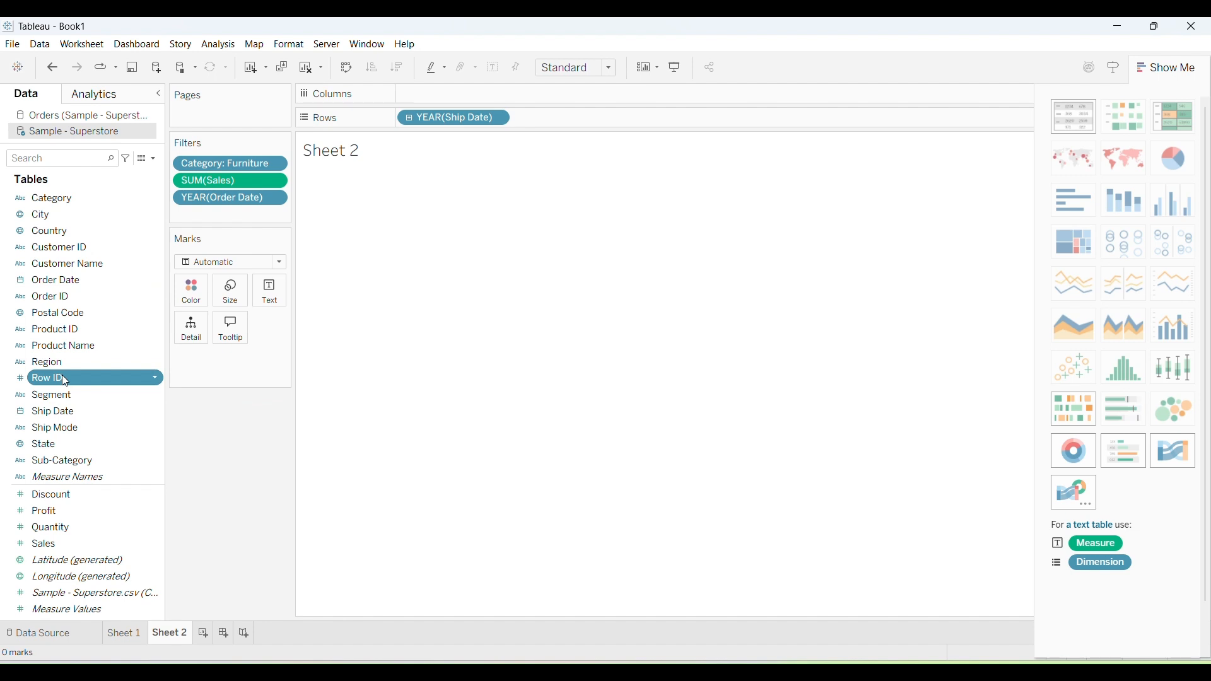
left_click_drag(55, 362, 446, 99)
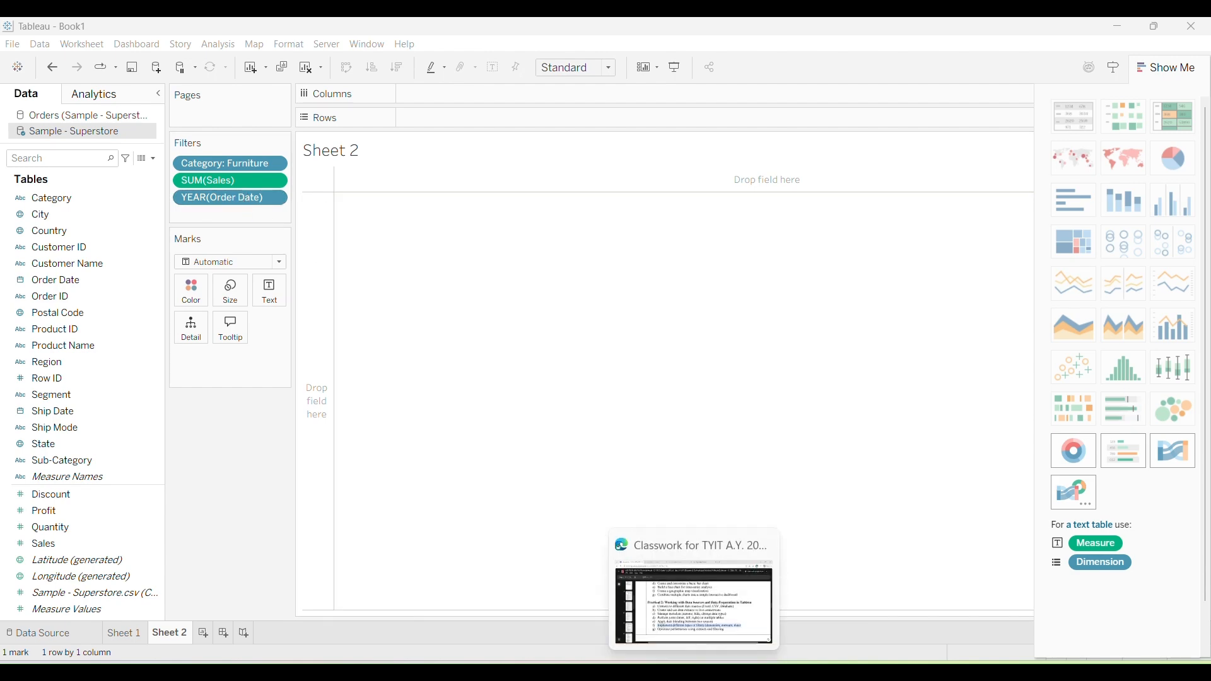
Switch to the browser, read the Practical 2 items on filter types and on optimizing performance with extracts, and return to Tableau
left_click(691, 668)
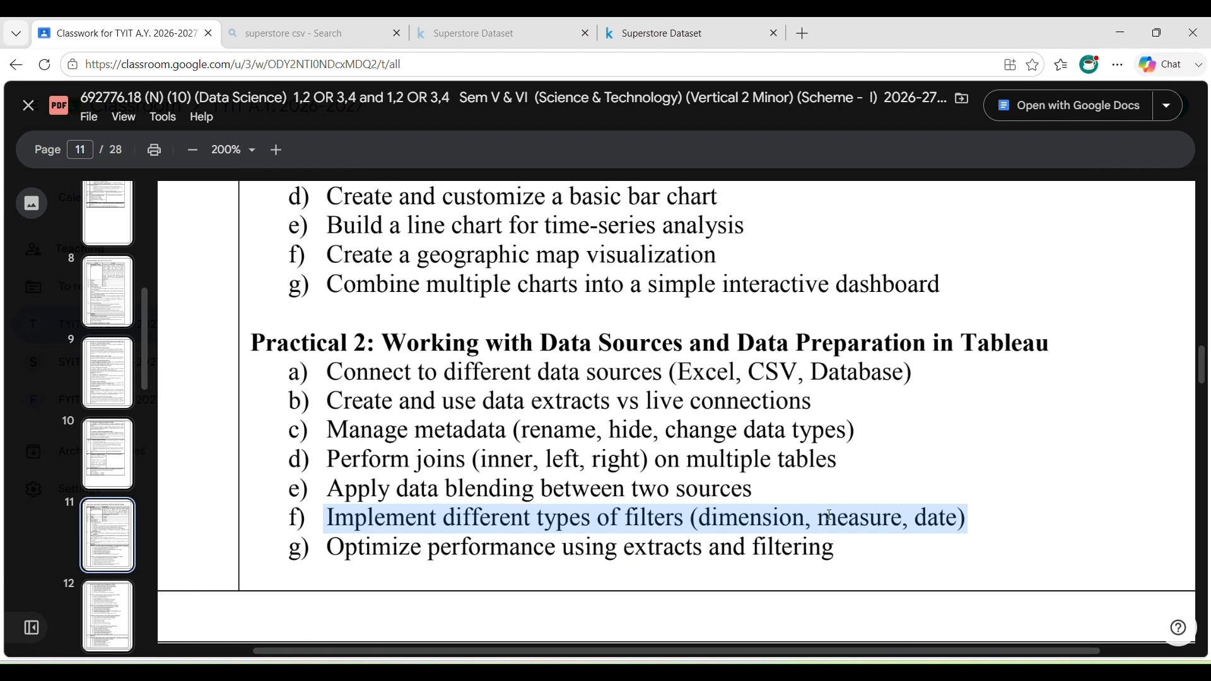
left_click_drag(441, 518, 635, 539)
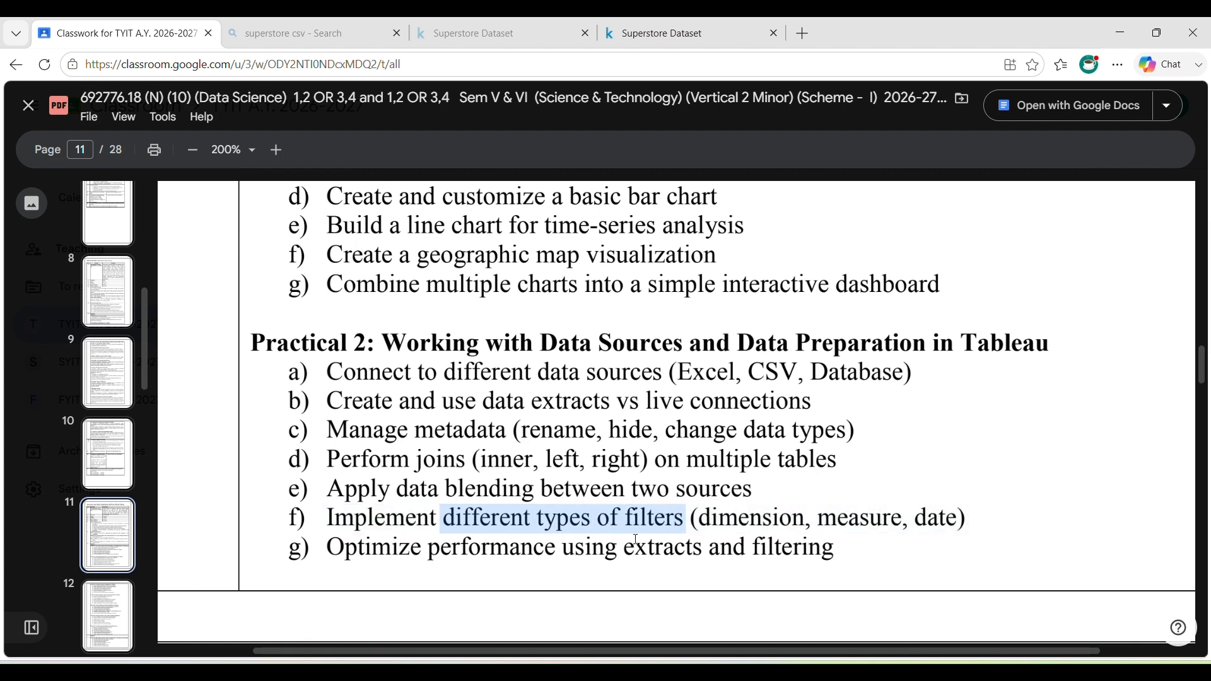
left_click_drag(328, 563, 837, 541)
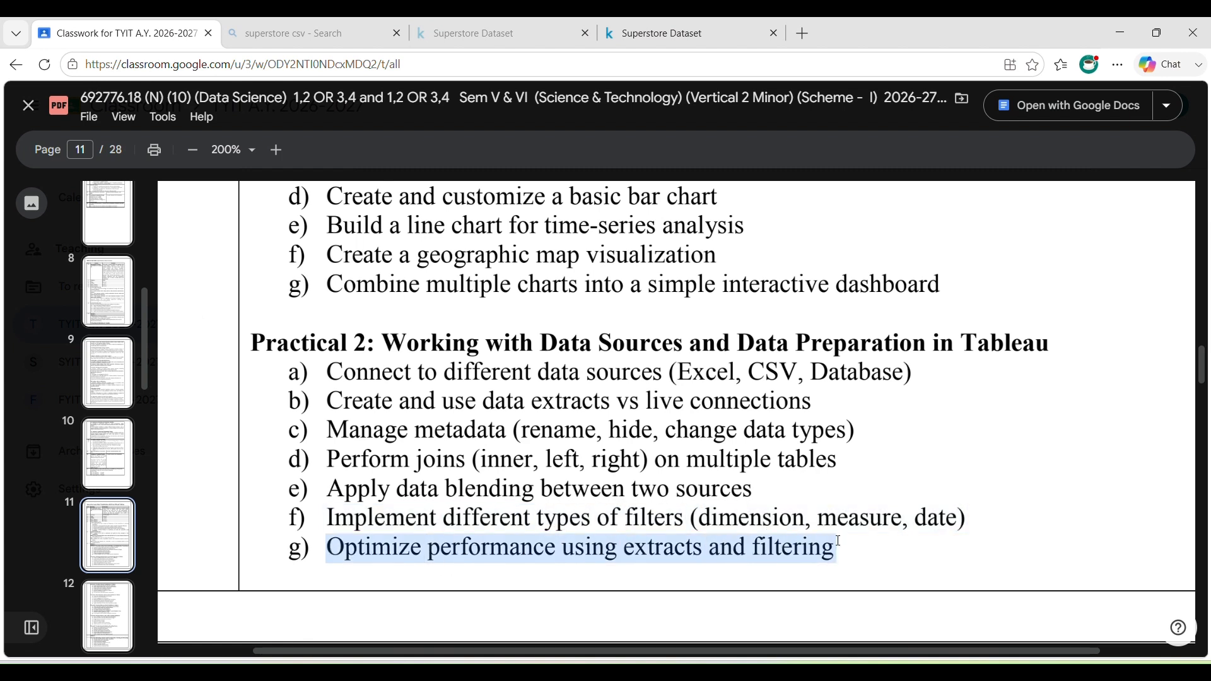
left_click(524, 49)
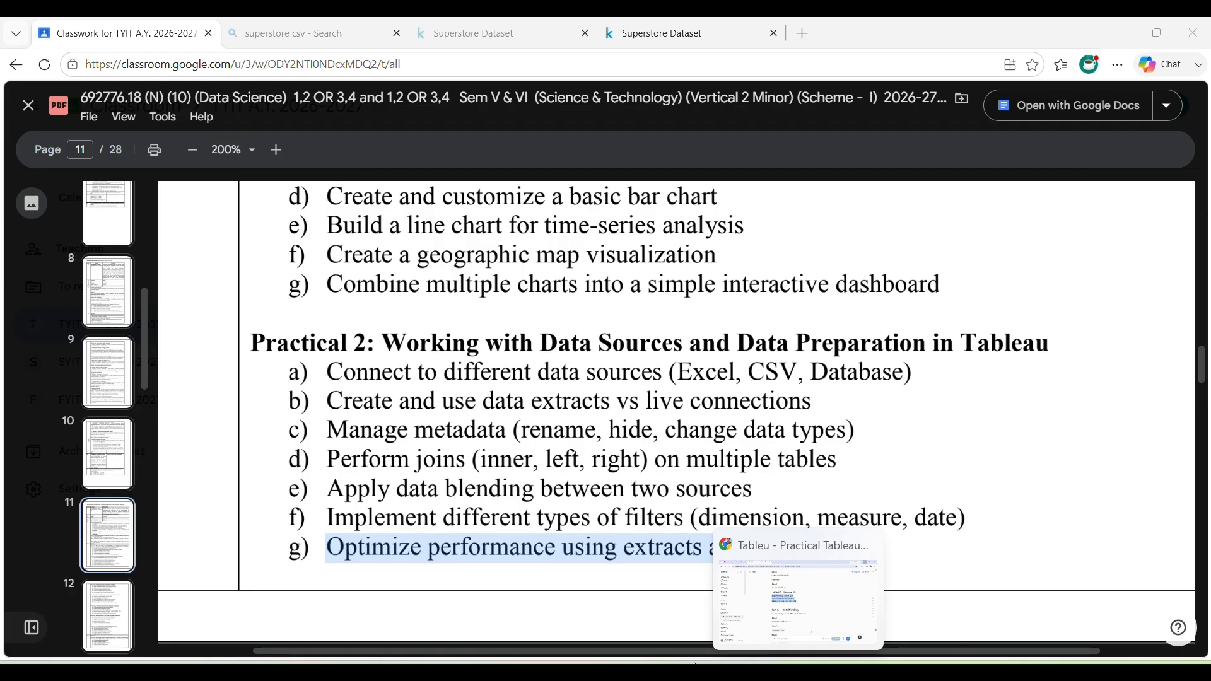
mouse_move(728, 671)
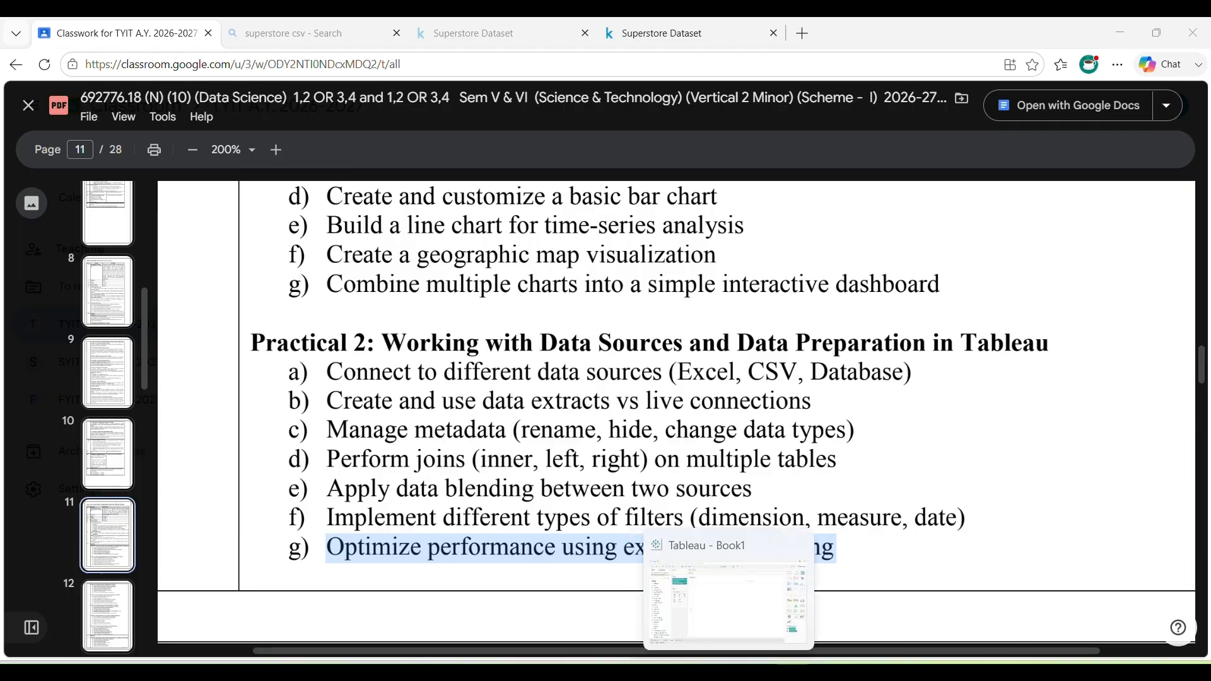
left_click(728, 599)
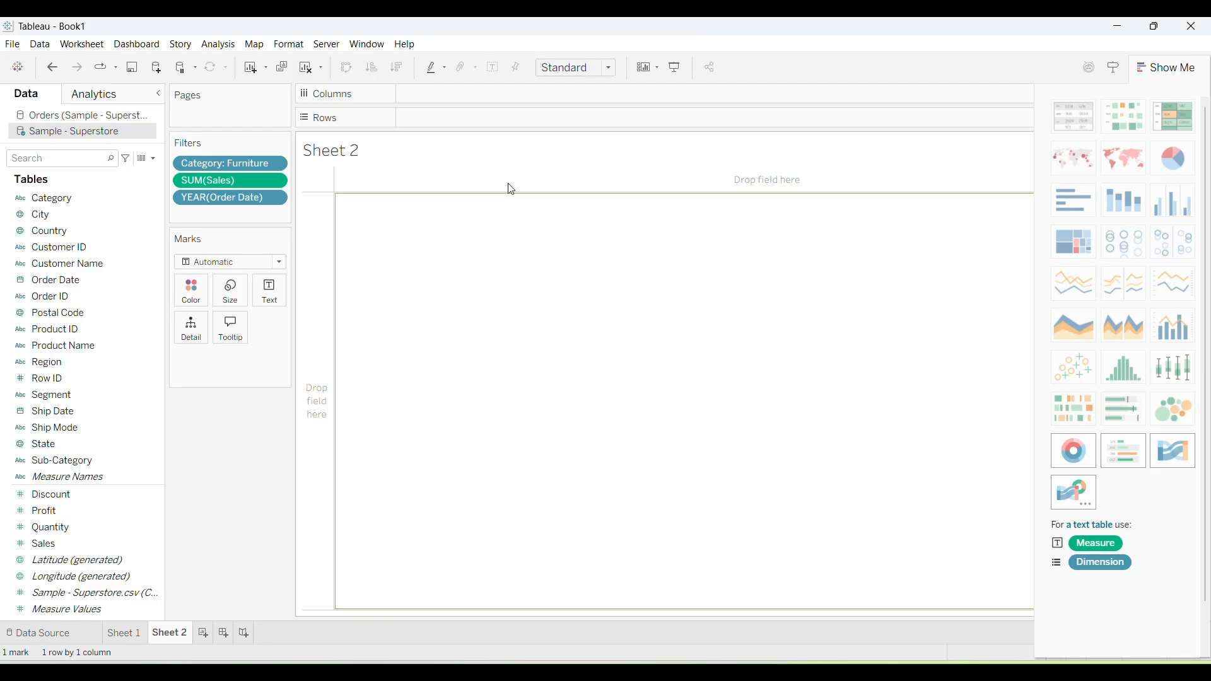
Remove the Order Date year filter and the sum of Sales filter from Sheet 2
left_click(14, 251)
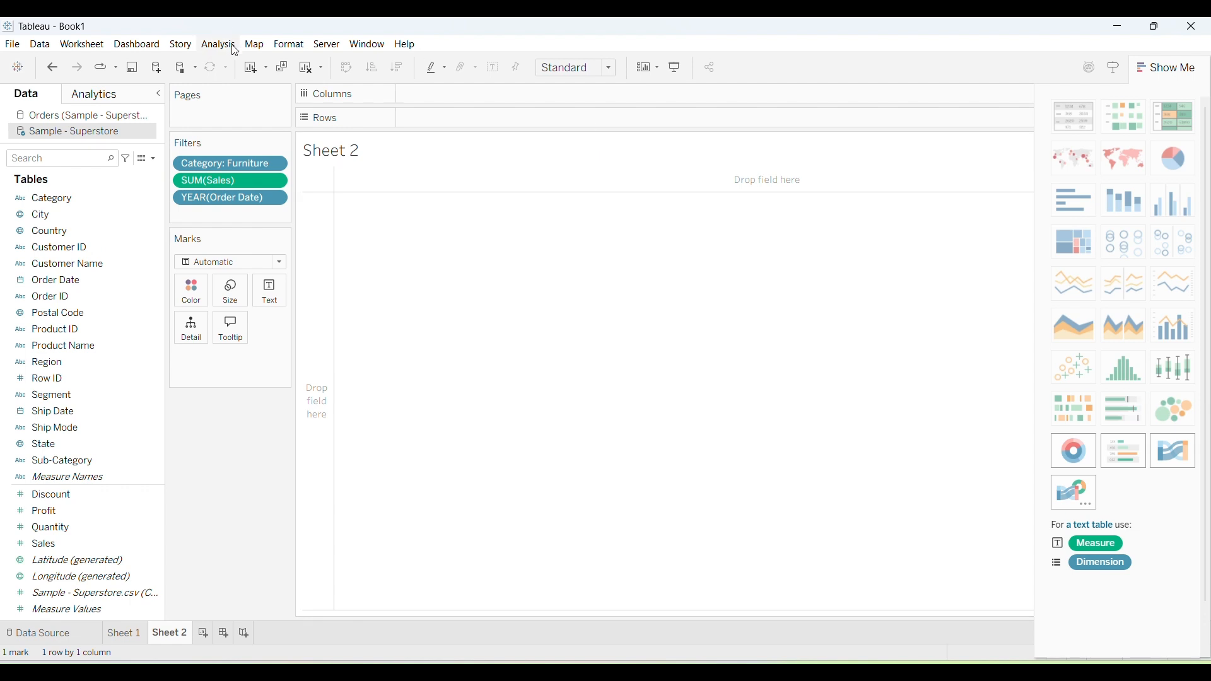
left_click(225, 192)
key("Delete")
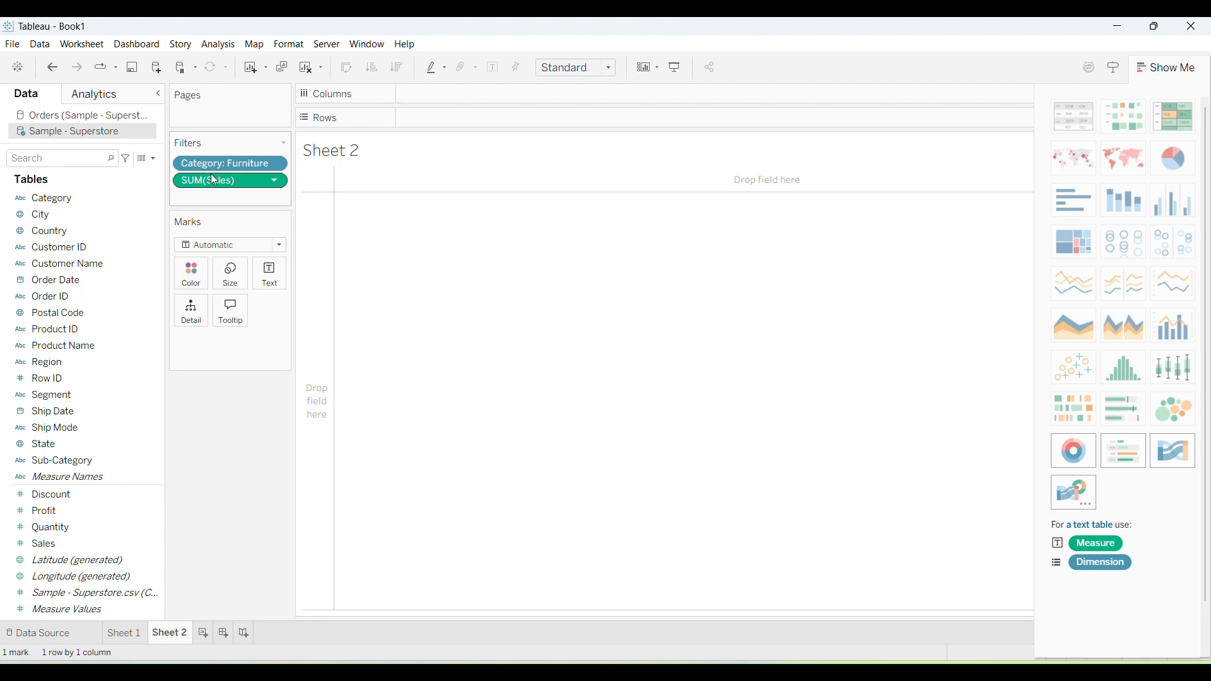
left_click(211, 174)
key("Delete")
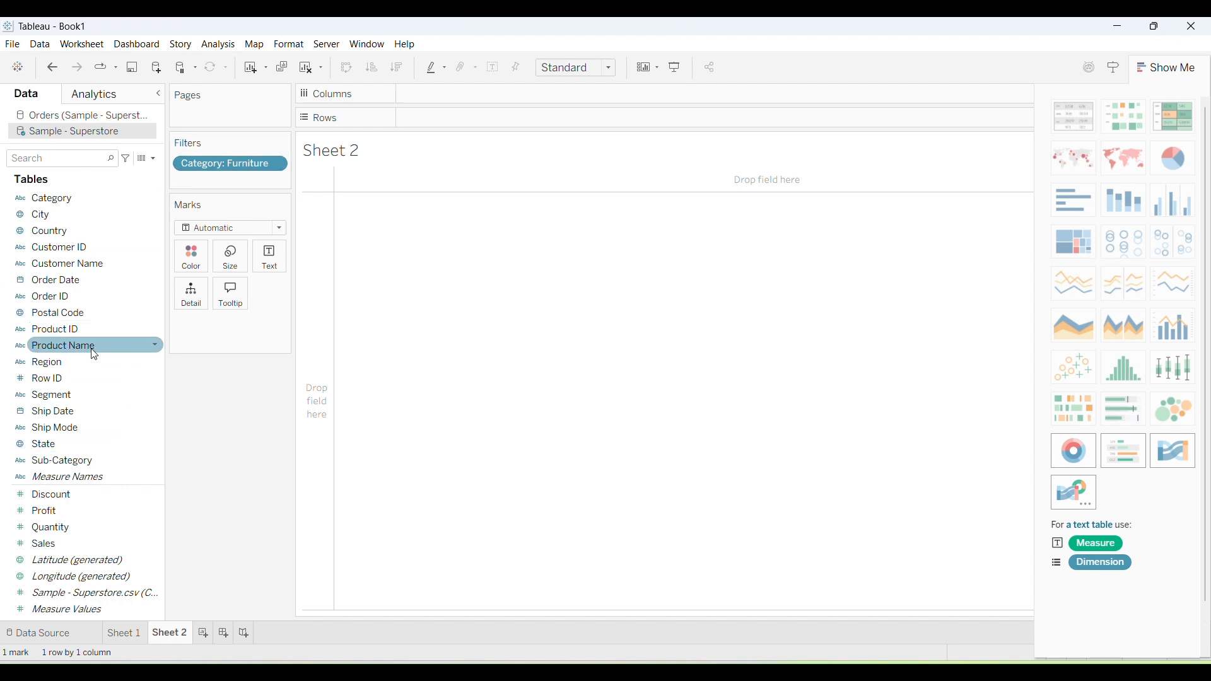
Change the Sample - Superstore data source's connection from Live to Extract and open its extract settings
left_click(90, 636)
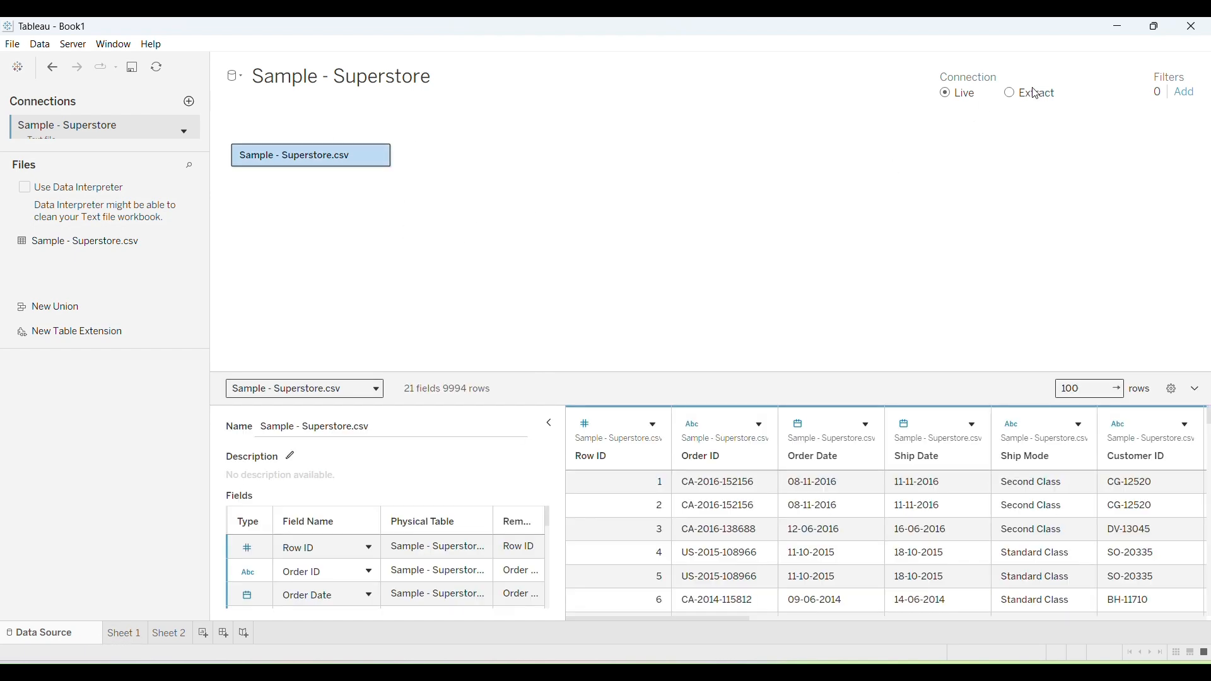
left_click(1010, 93)
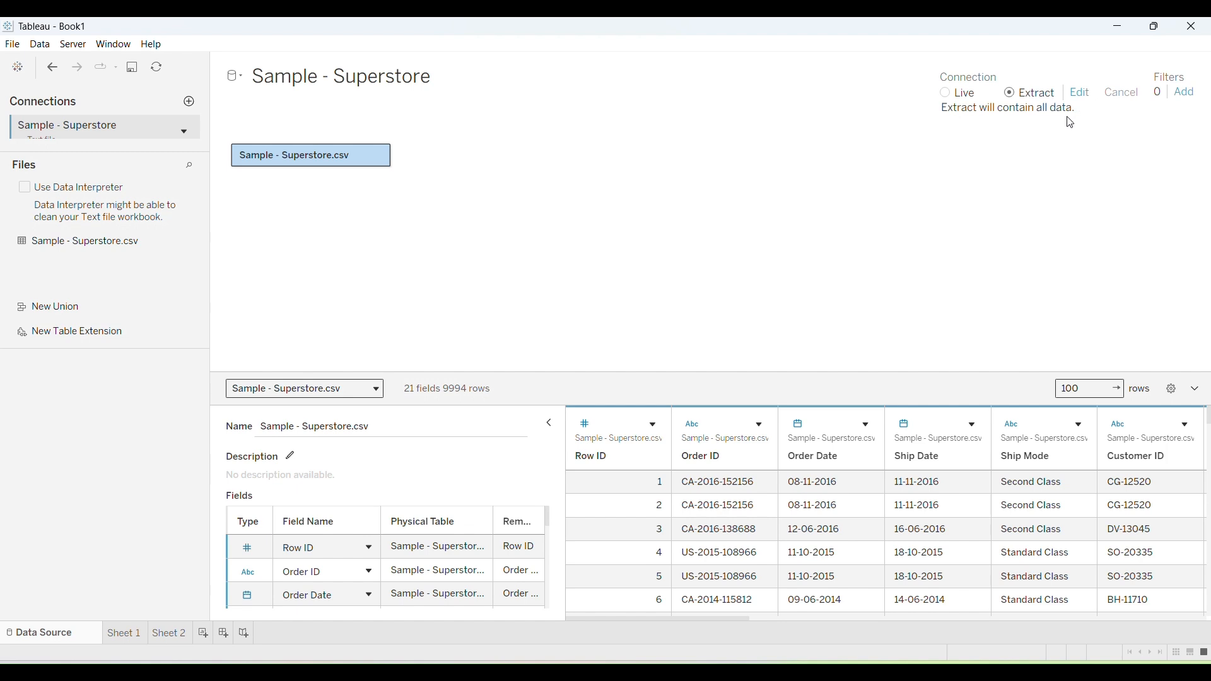
left_click(1080, 93)
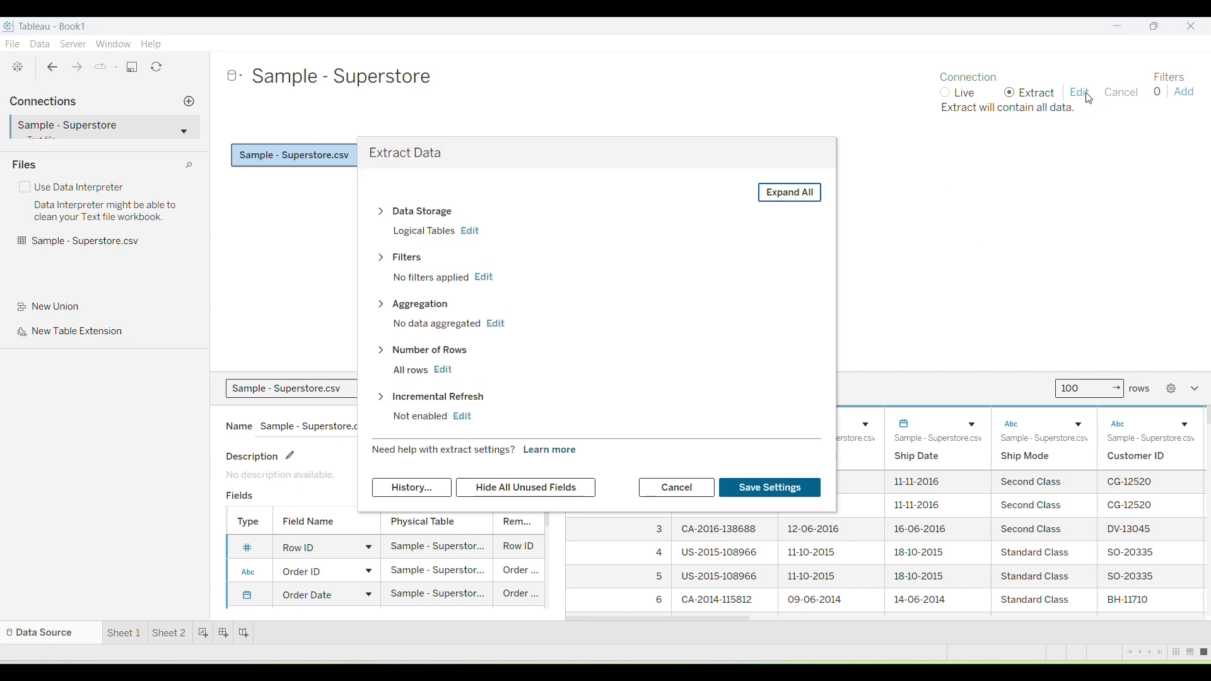
Examine the extract's data storage options and the fields available for extract filters, and leave the settings without saving
left_click(469, 232)
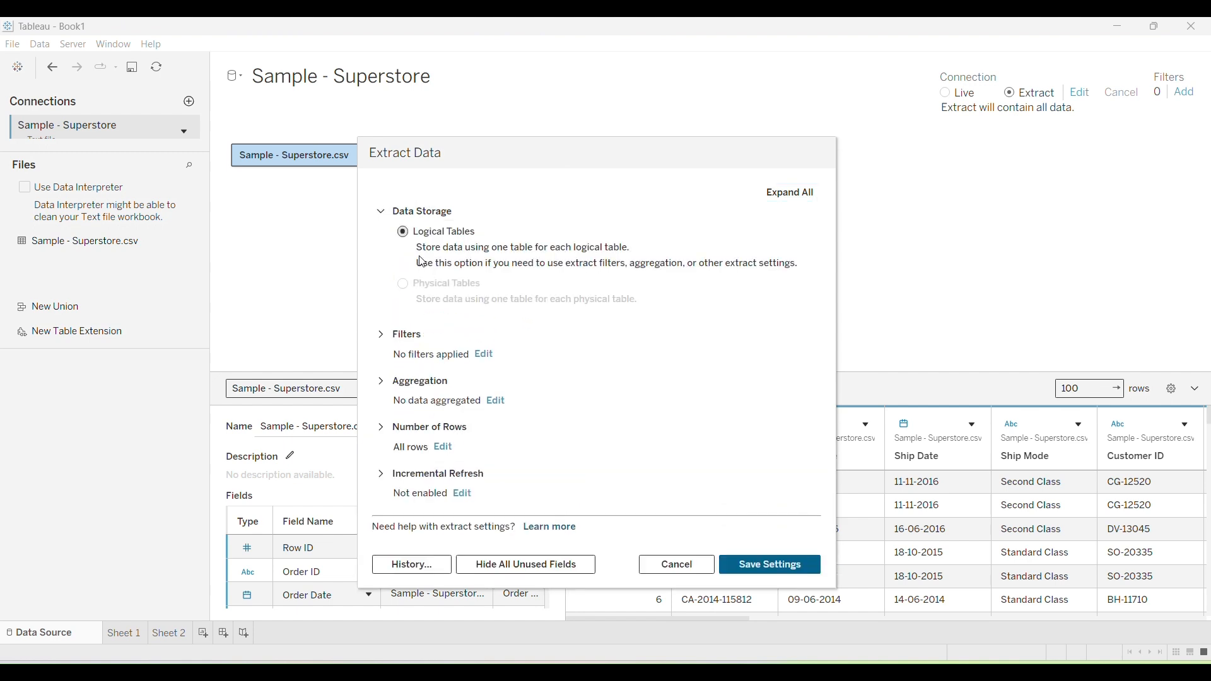
left_click(483, 354)
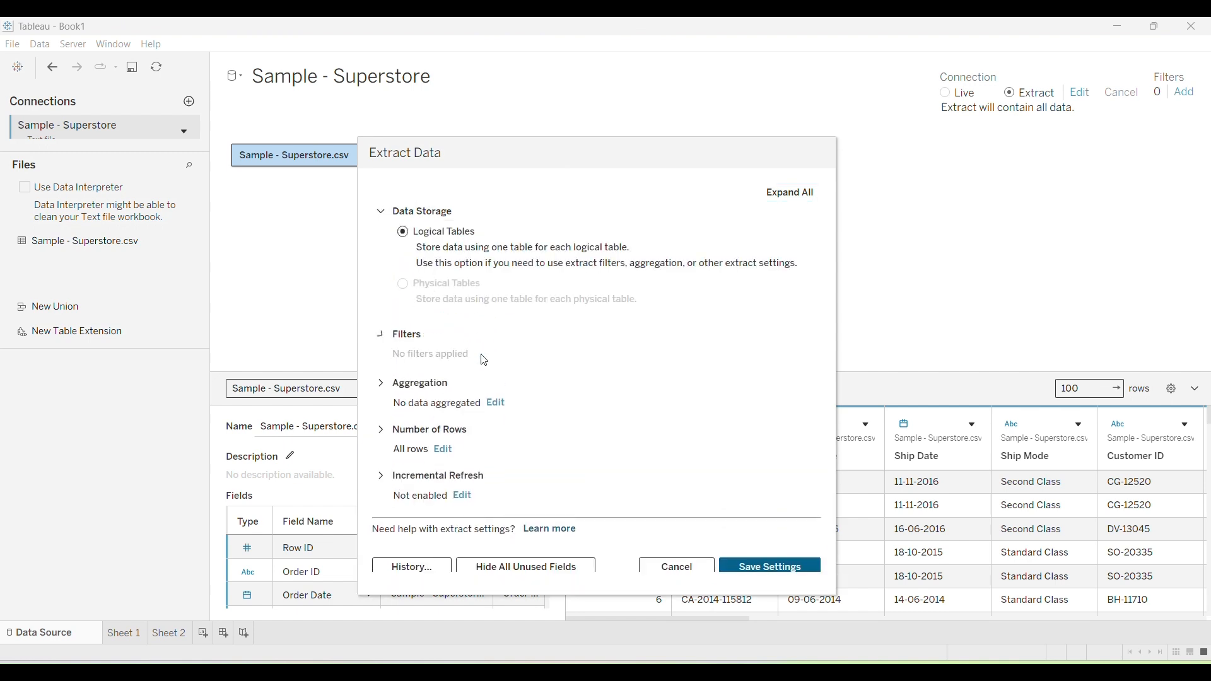
left_click(441, 373)
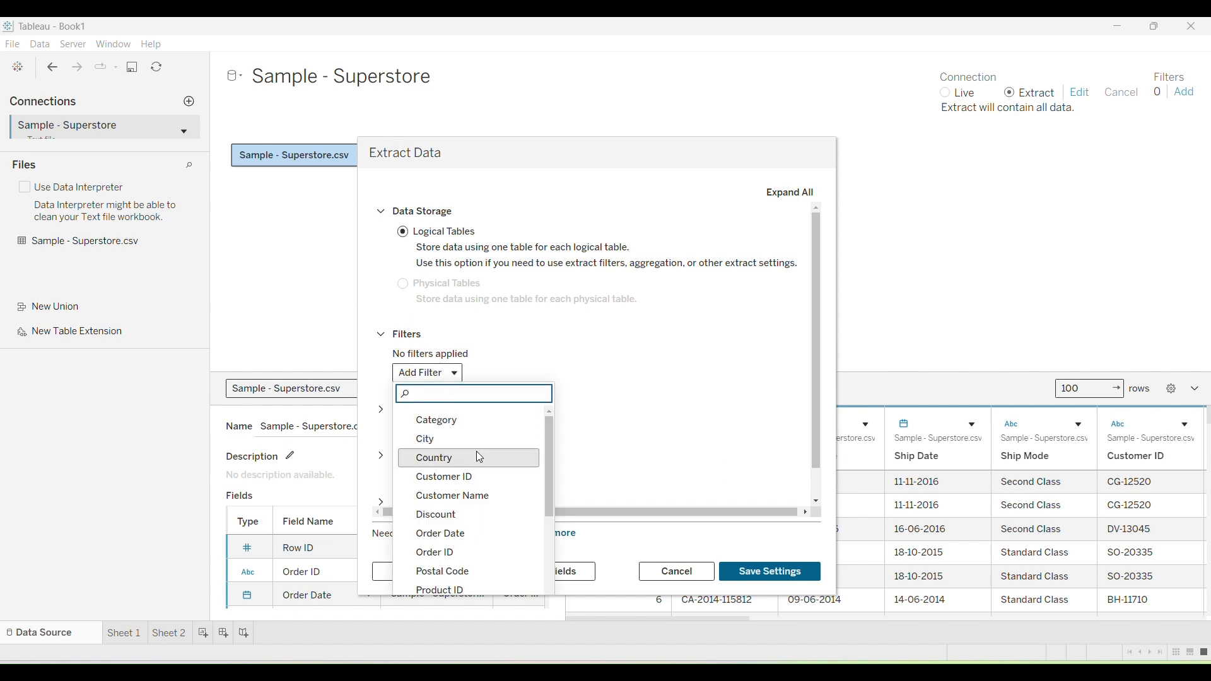
left_click(633, 360)
scroll(608, 420, "down", 1)
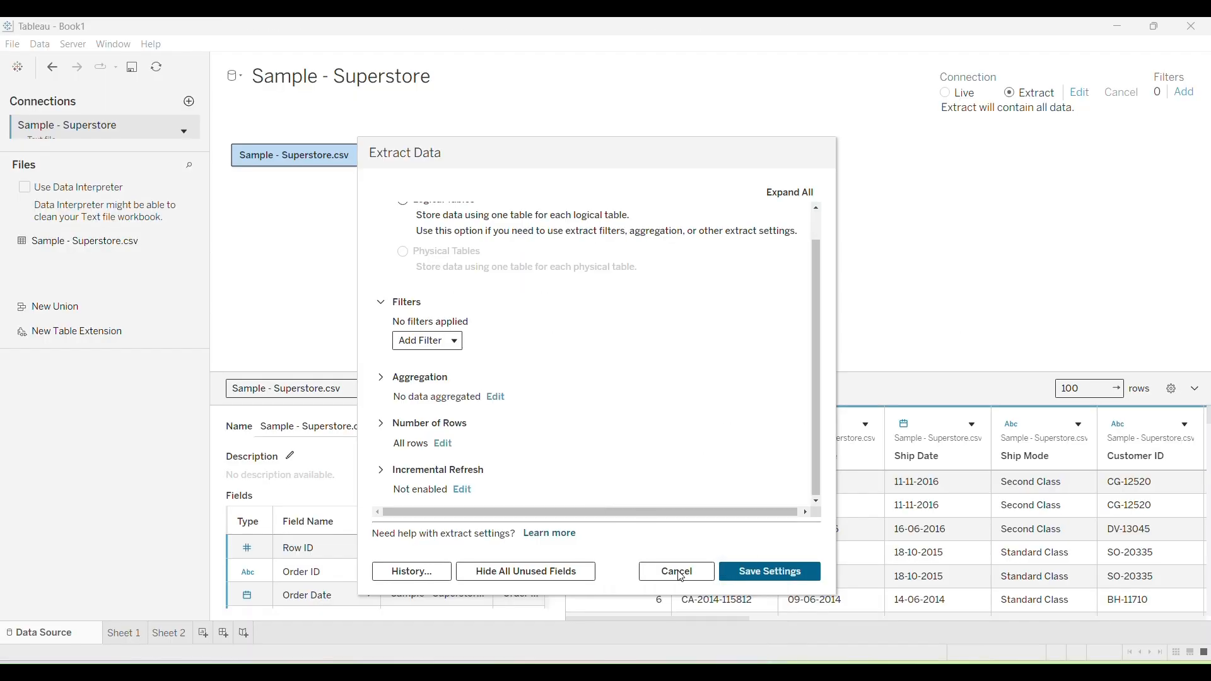
left_click(678, 574)
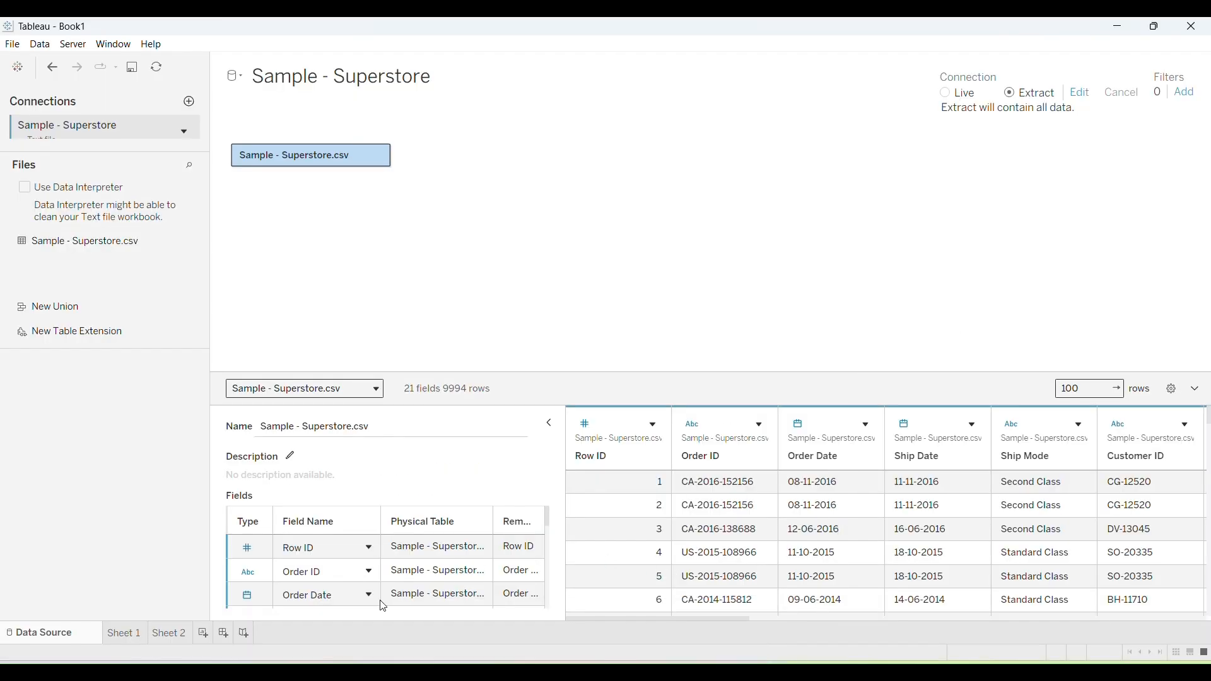
Go to Sheet 2 and save the extract as Sample - Superstore in the Datasources folder
left_click(163, 633)
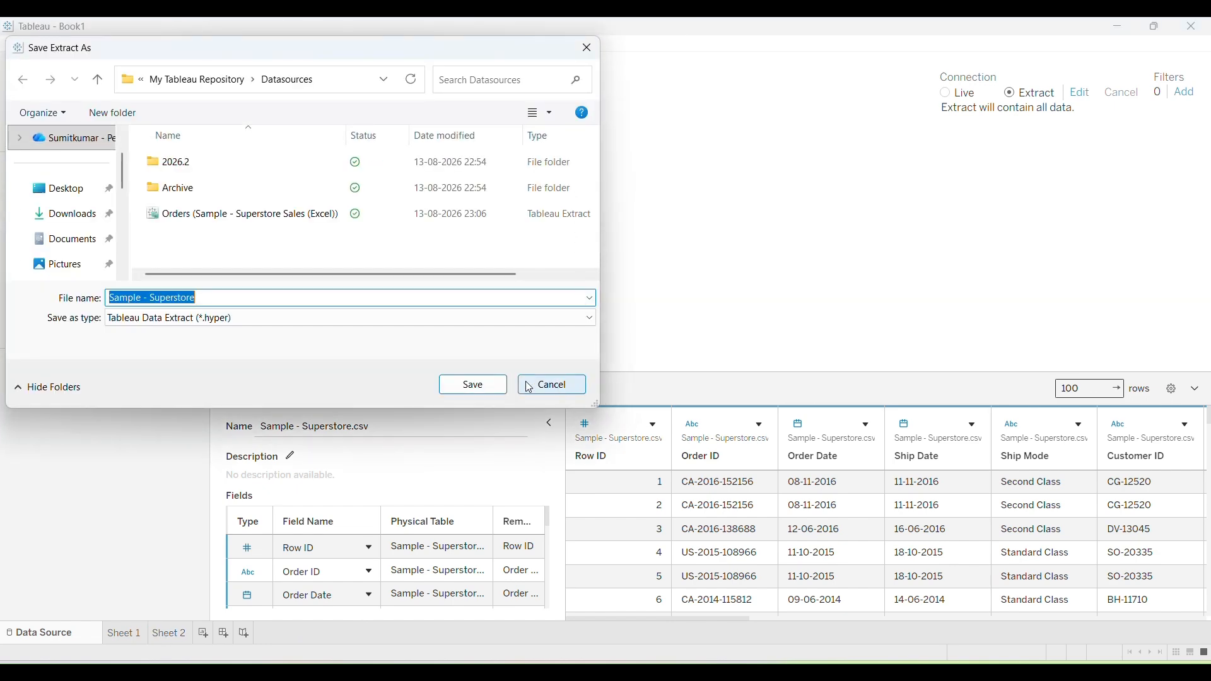
left_click(473, 385)
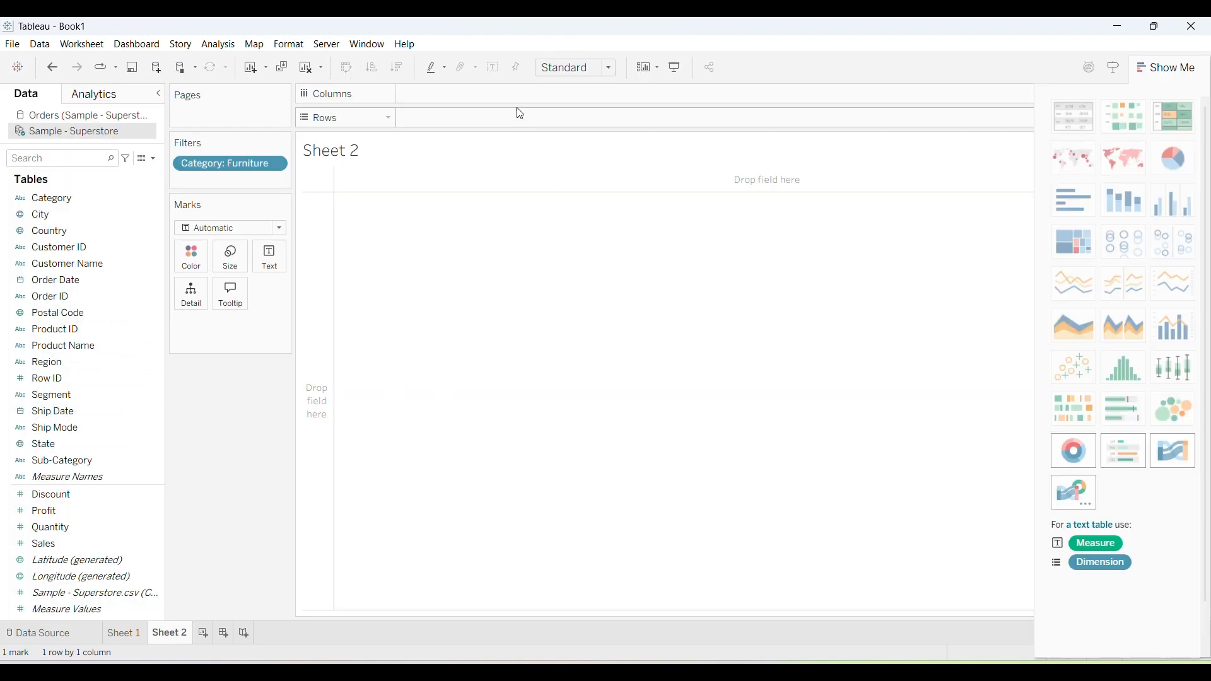
Place the City field in the Sheet 2 view to plot the cities on a map
left_click(87, 218)
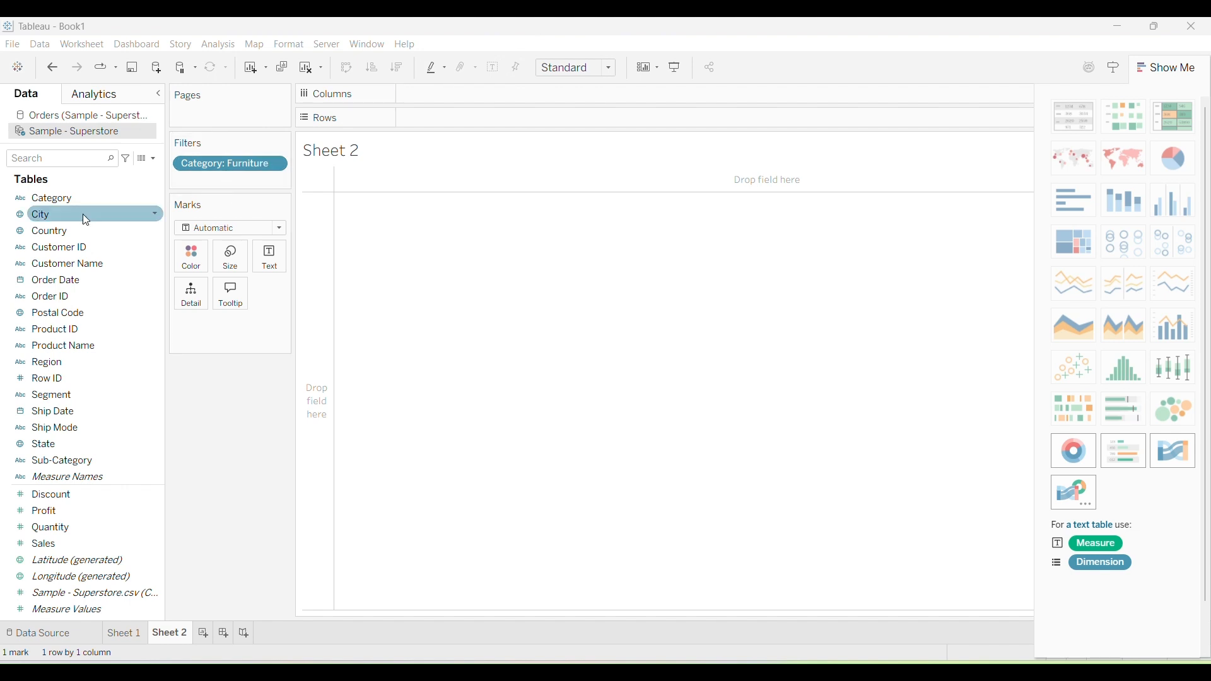
left_click_drag(48, 219, 366, 249)
left_click_drag(406, 148, 403, 151)
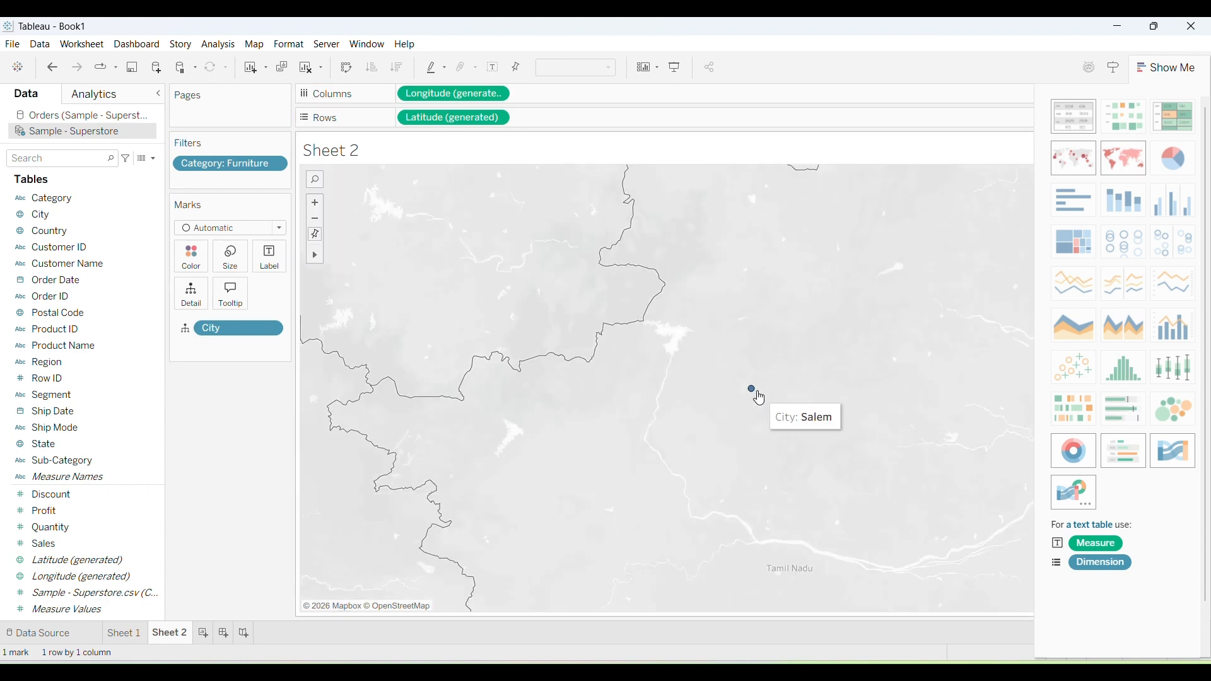
Remove the generated latitude, the generated longitude and the City detail from Sheet 2
left_click(454, 118)
key("Delete")
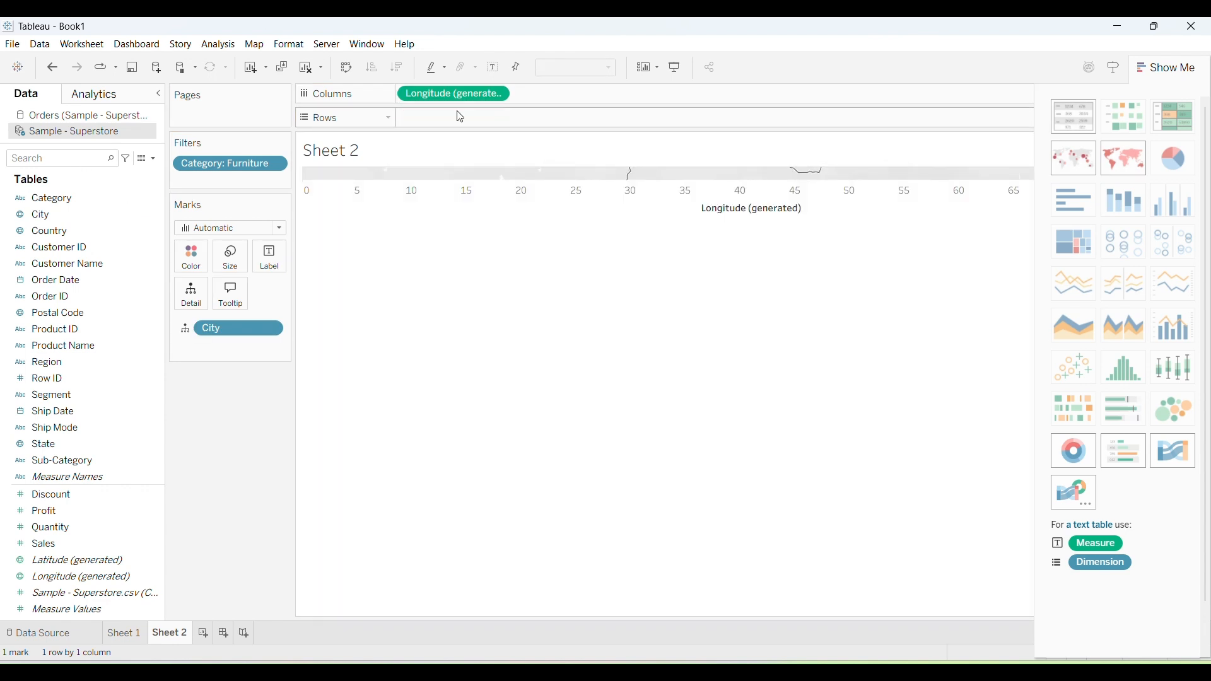
left_click(452, 95)
key("Delete")
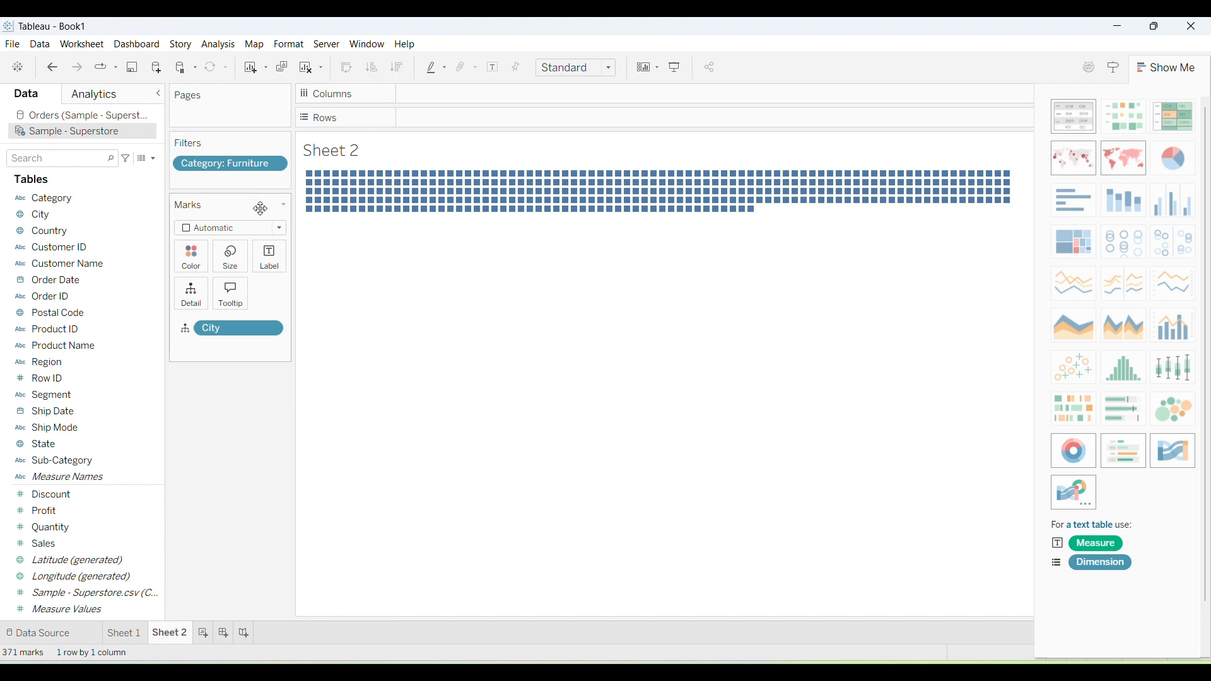
left_click(234, 327)
key("Delete")
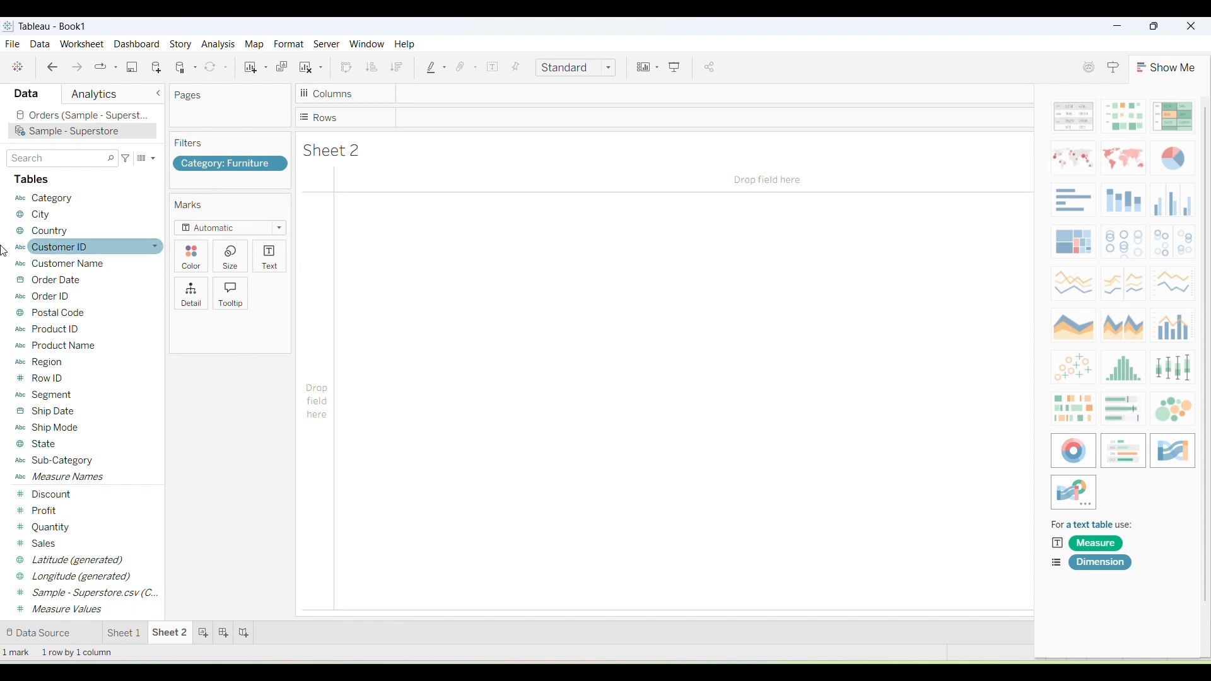
Try the Category field on the rows of Sheet 2 with the Furniture filter applied, and remove it from rows
left_click_drag(63, 199, 398, 261)
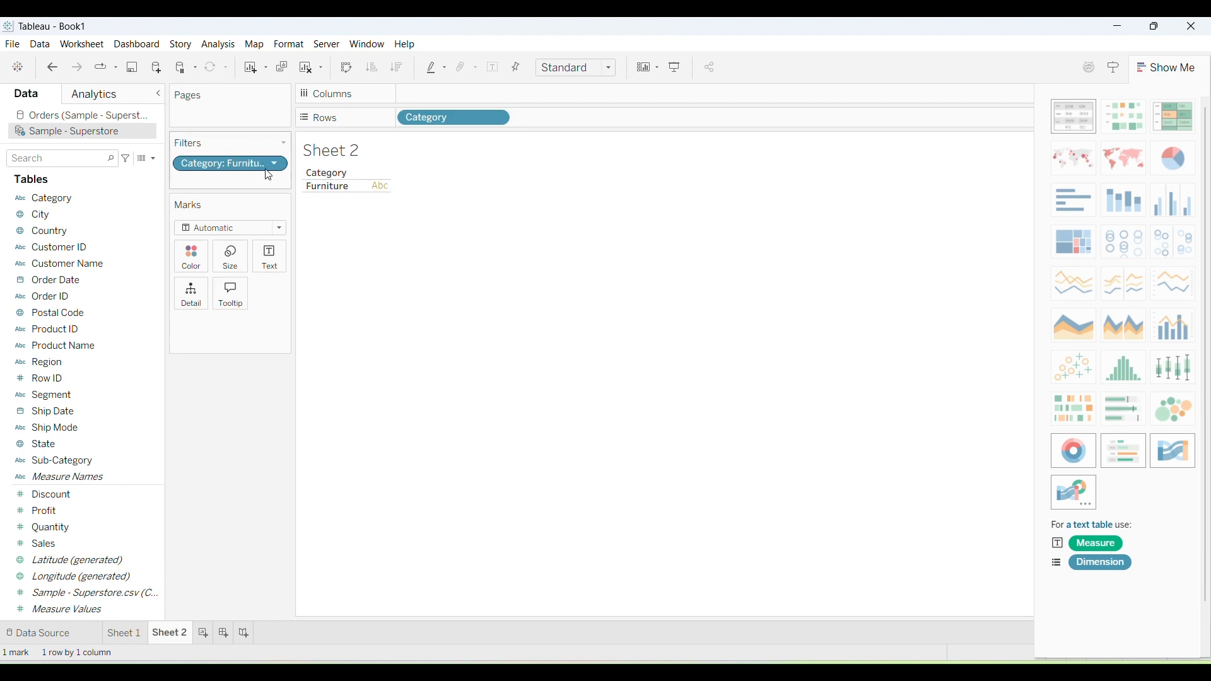
left_click(428, 117)
key("Delete")
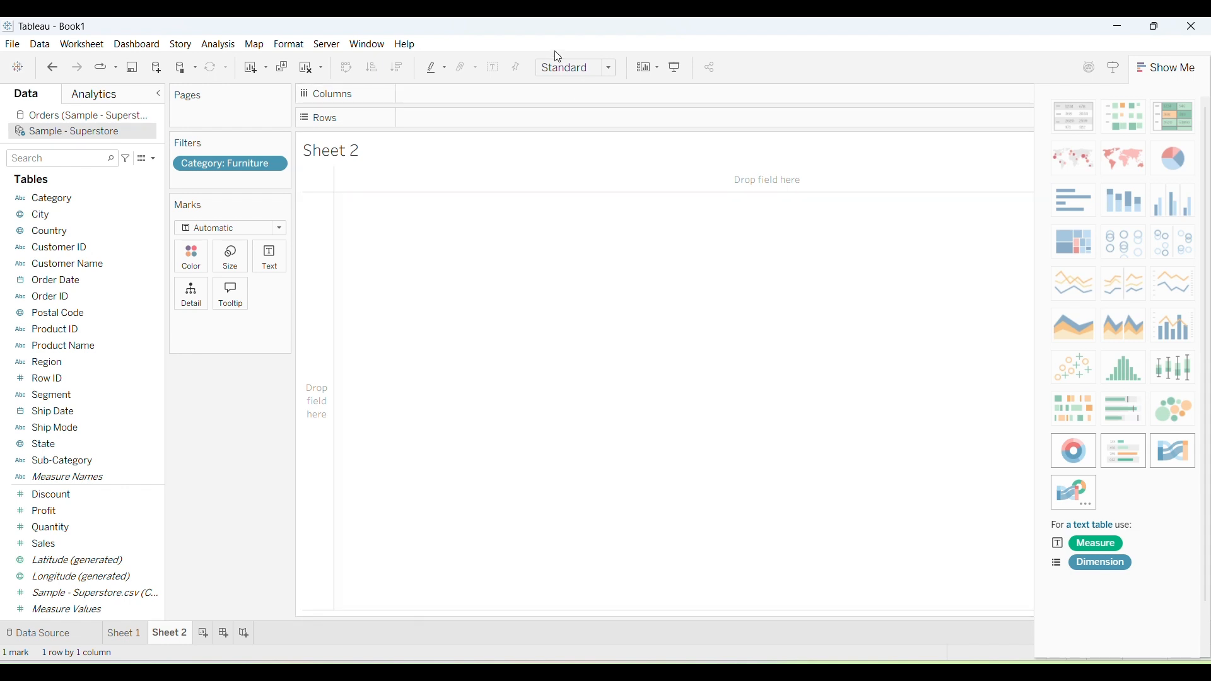
Start saving a copy of the workbook in the Workbooks folder, replacing the file name Book1 with one beginning with P
left_click(12, 44)
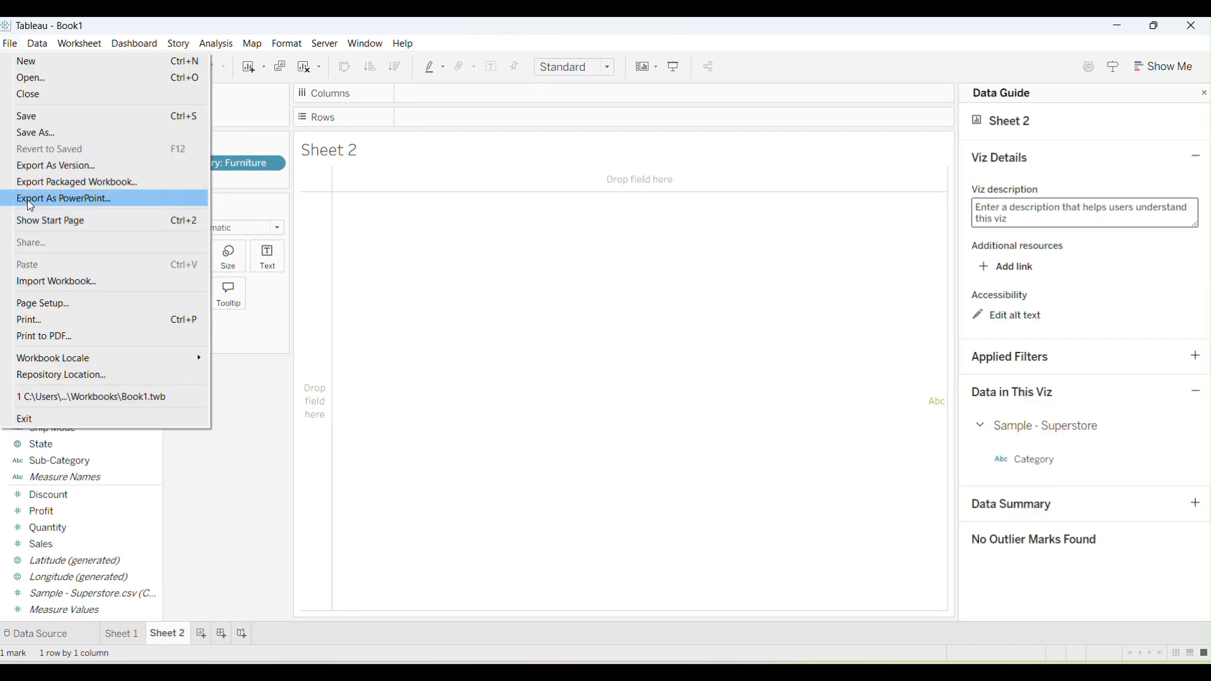
left_click(43, 135)
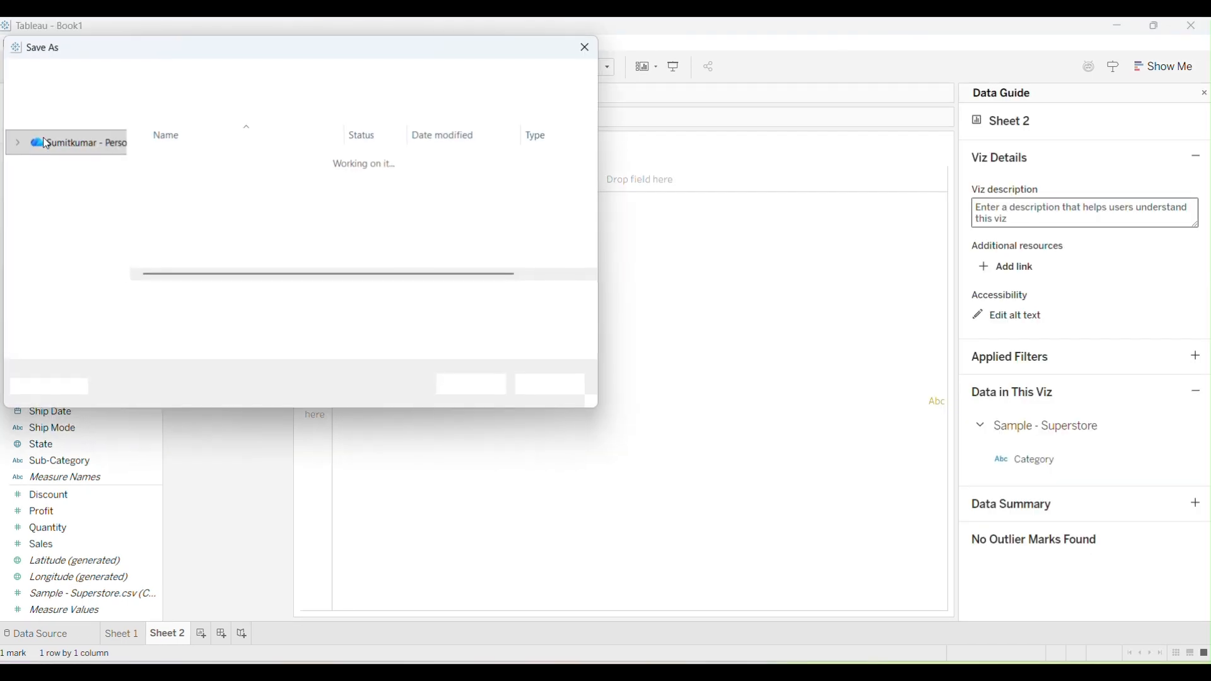
left_click(180, 163)
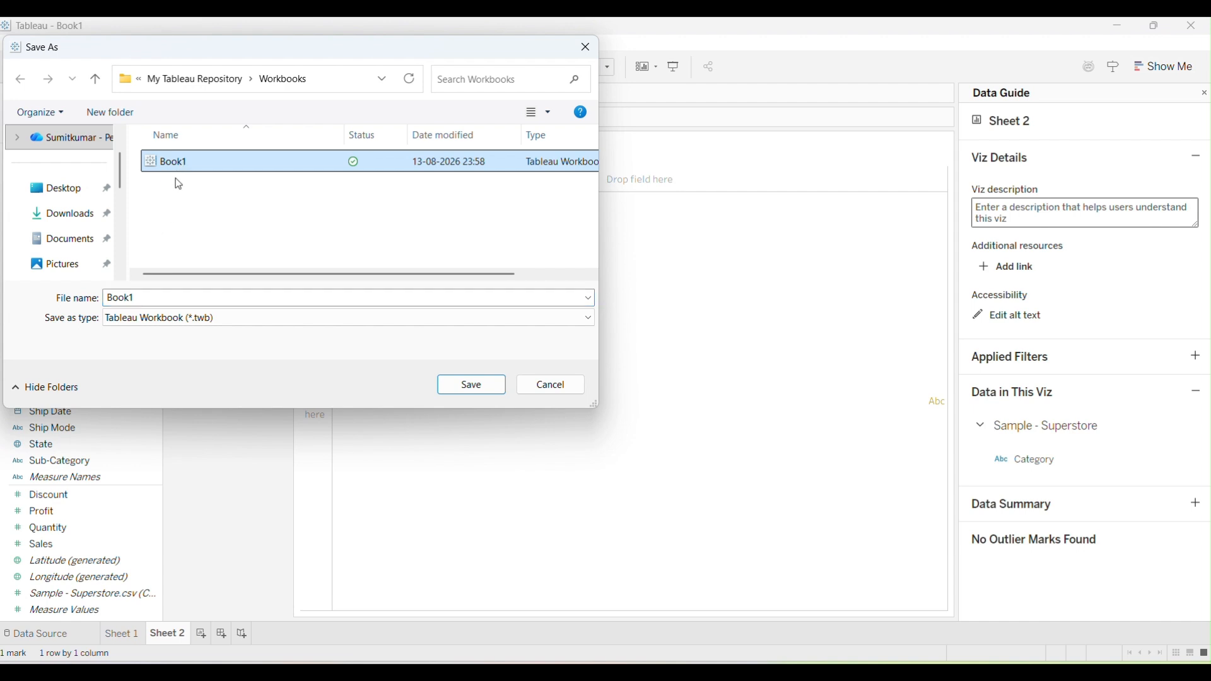
left_click(176, 163)
left_click(179, 207)
left_click(154, 297)
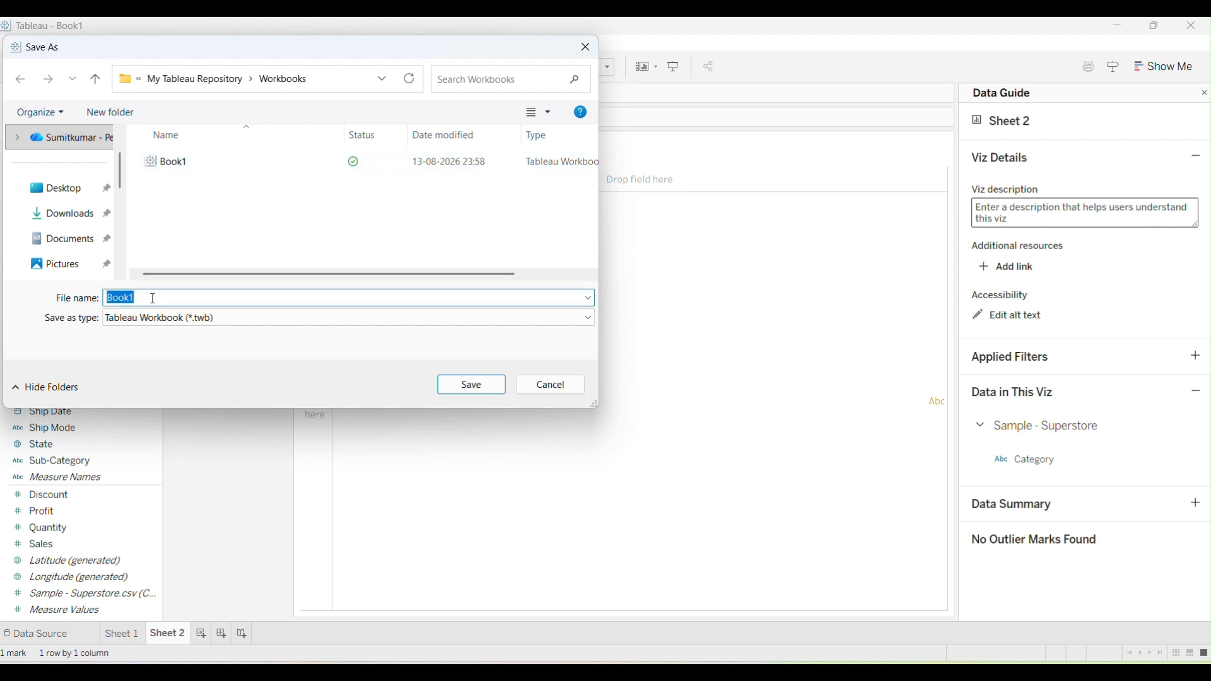
type("pR")
key("BackSpace")
key("BackSpace")
key("BackSpace")
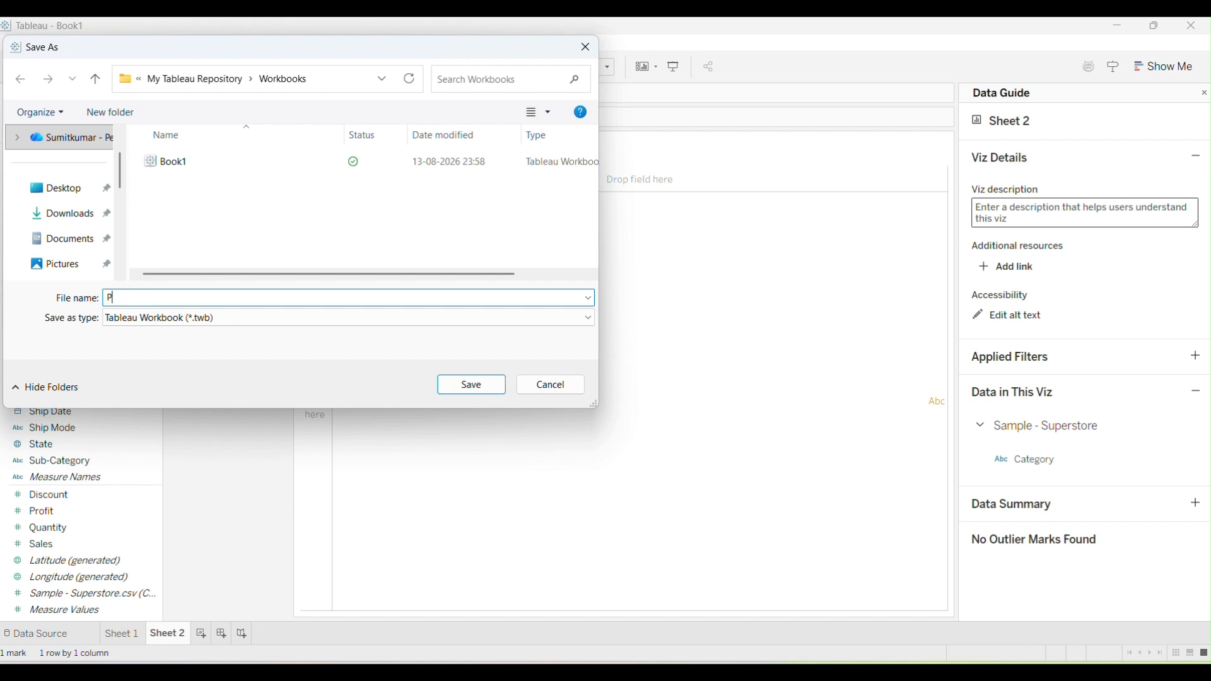